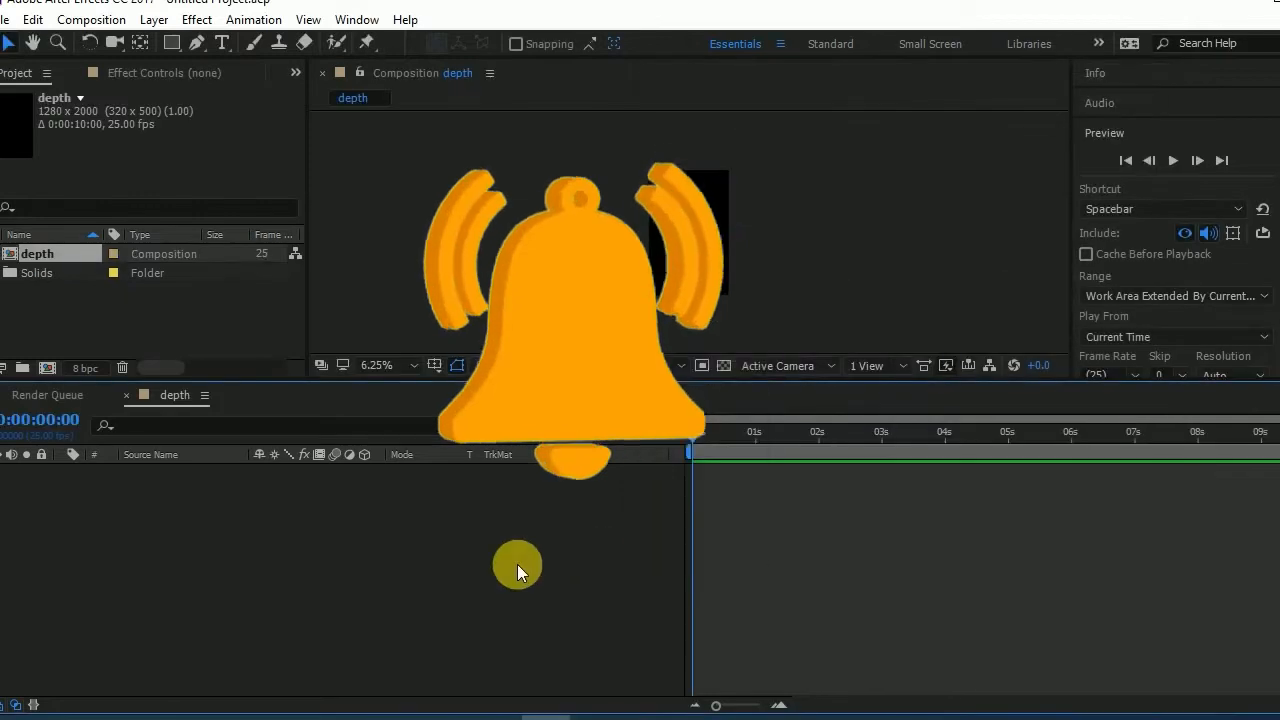
- Create a white 1280 x 2000 px solid named "clouds" in the depth composition
{"action": "mouse_move", "coordinate": [740, 376]}
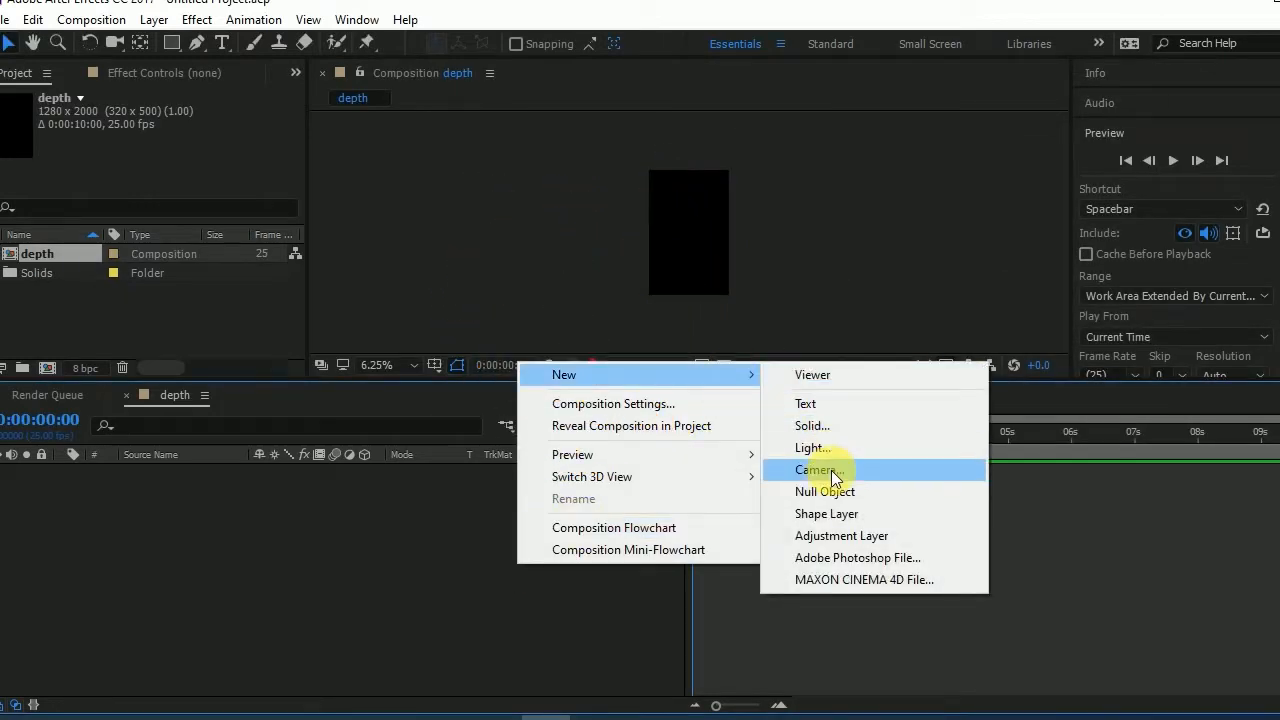
{"action": "left_click", "coordinate": [830, 424]}
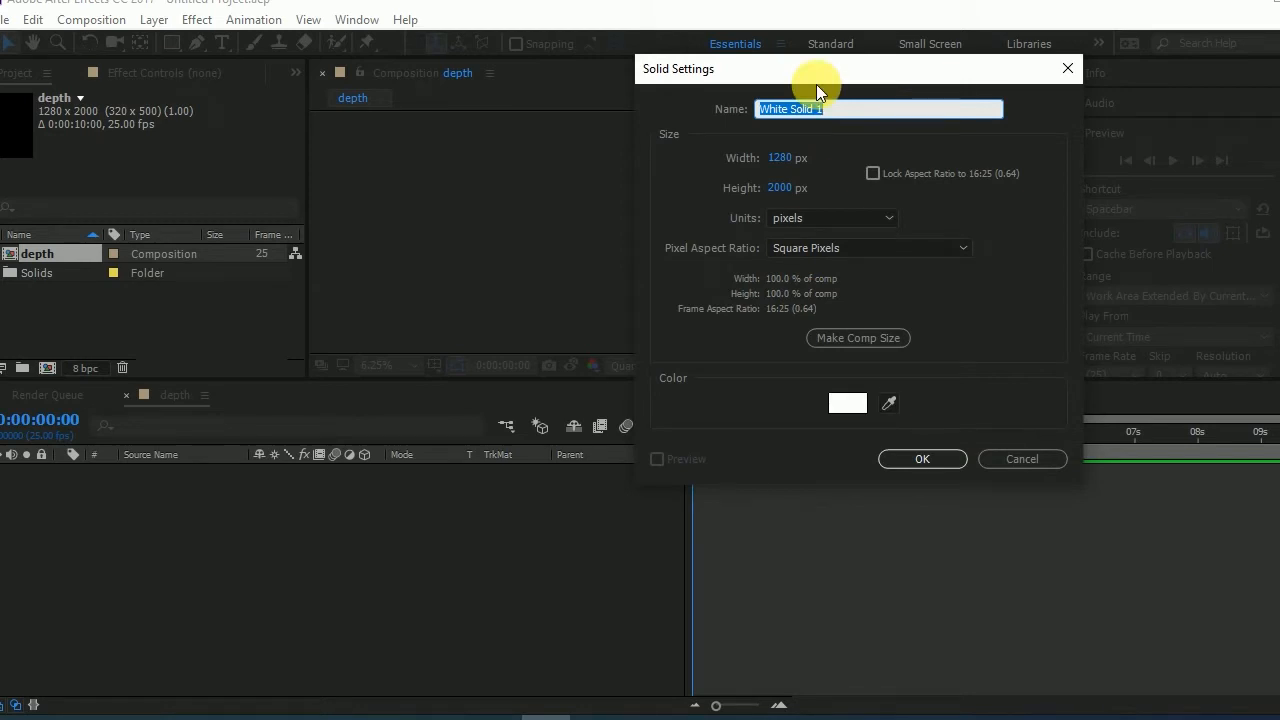
{"action": "type", "text": "clouds"}
{"action": "key", "text": "Return"}
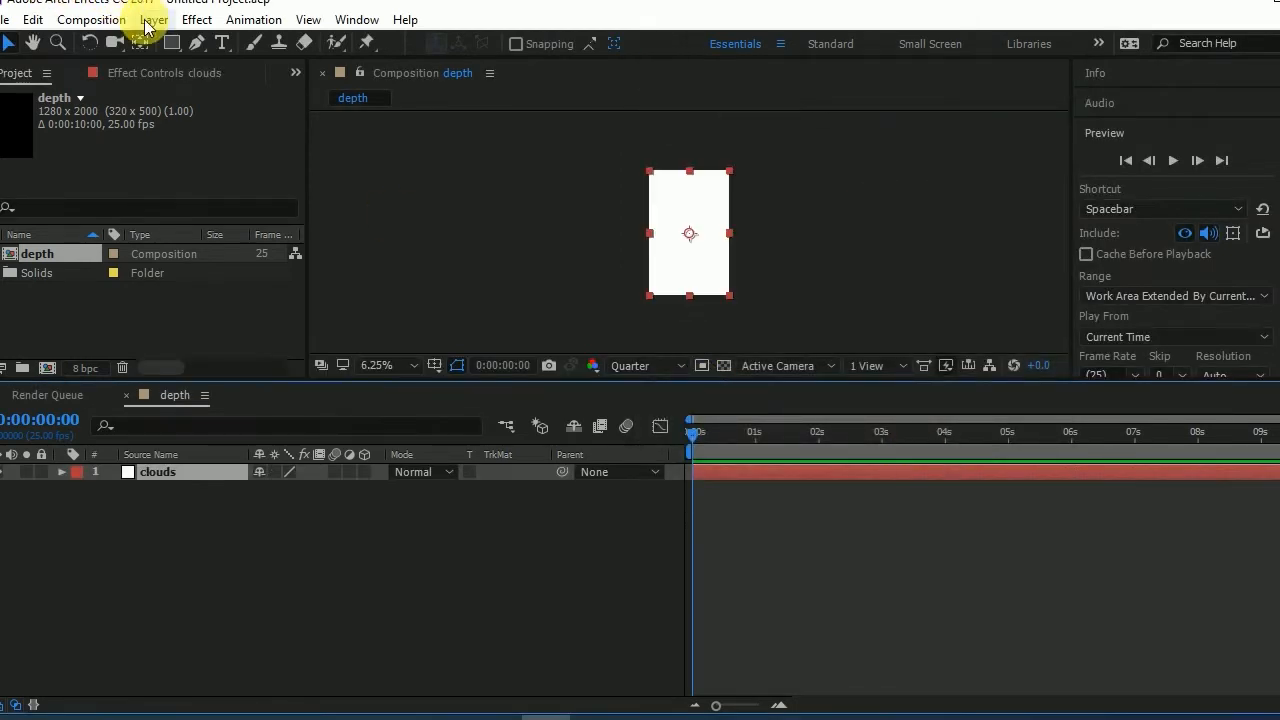
- Apply the Fractal Noise effect to the clouds layer
{"action": "left_click", "coordinate": [197, 19]}
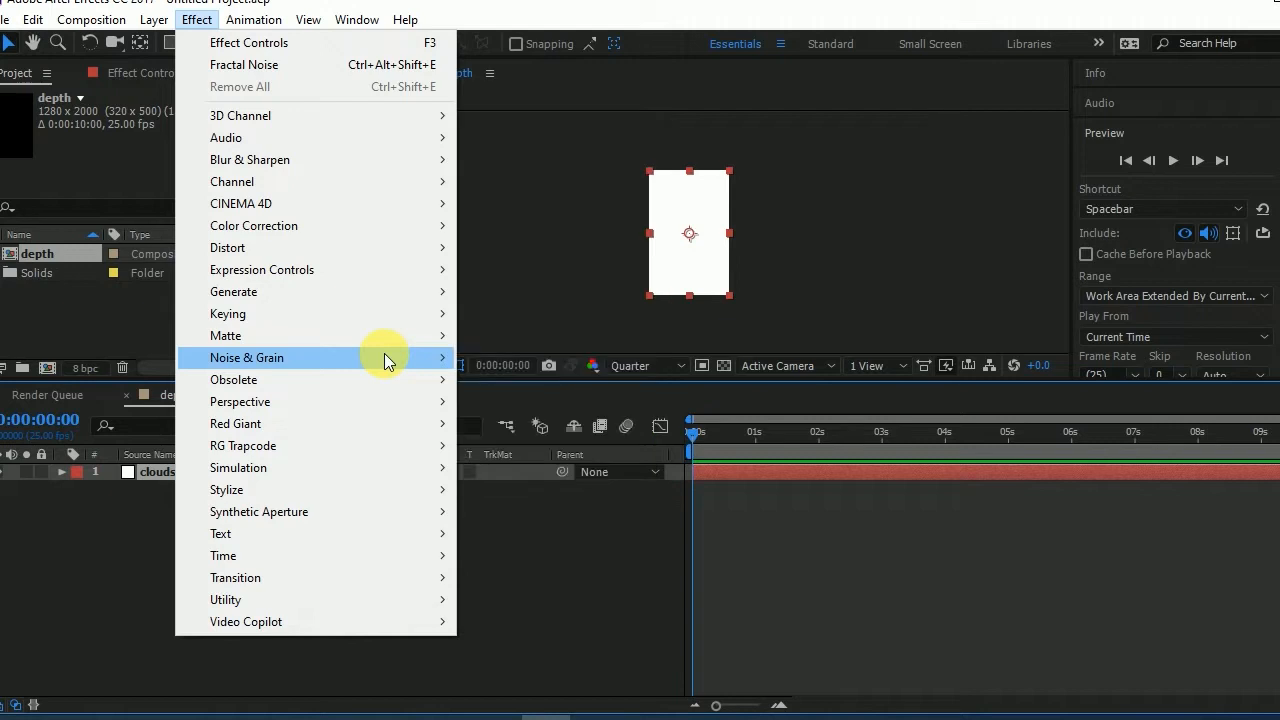
{"action": "mouse_move", "coordinate": [384, 358]}
{"action": "left_click", "coordinate": [551, 405]}
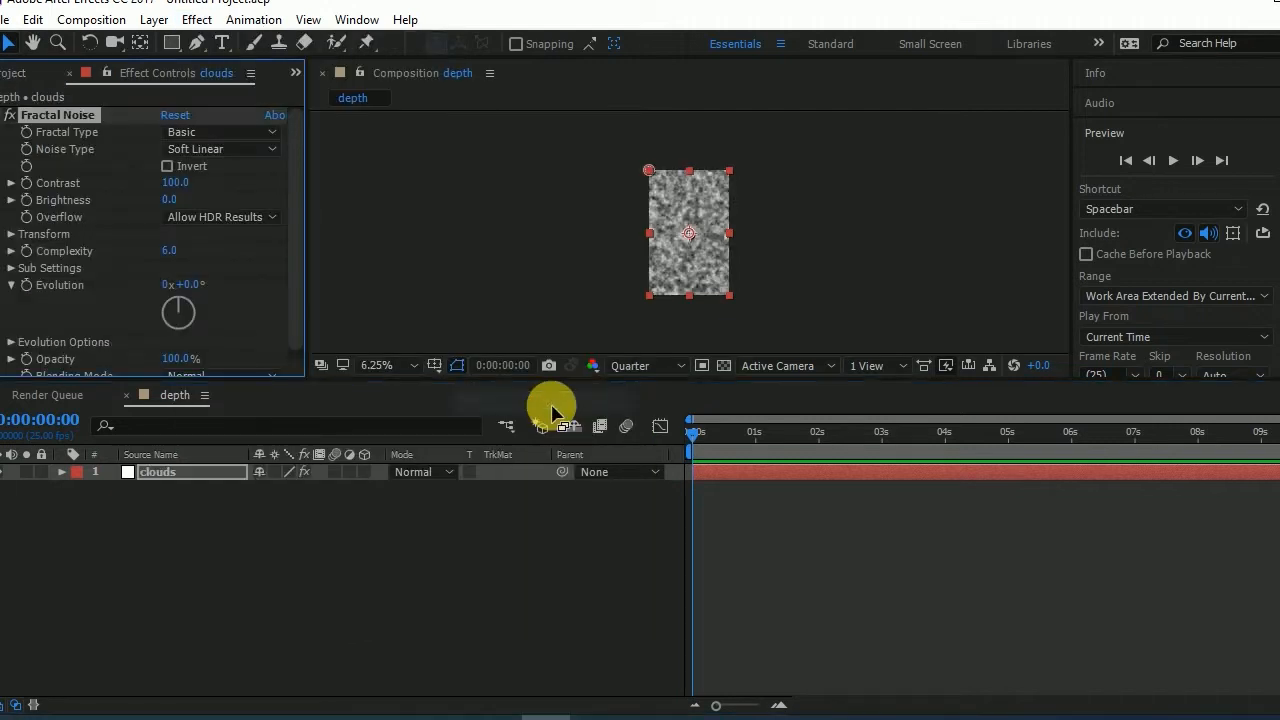
{"action": "scroll", "coordinate": [690, 226], "scroll_direction": "up", "scroll_amount": 1}
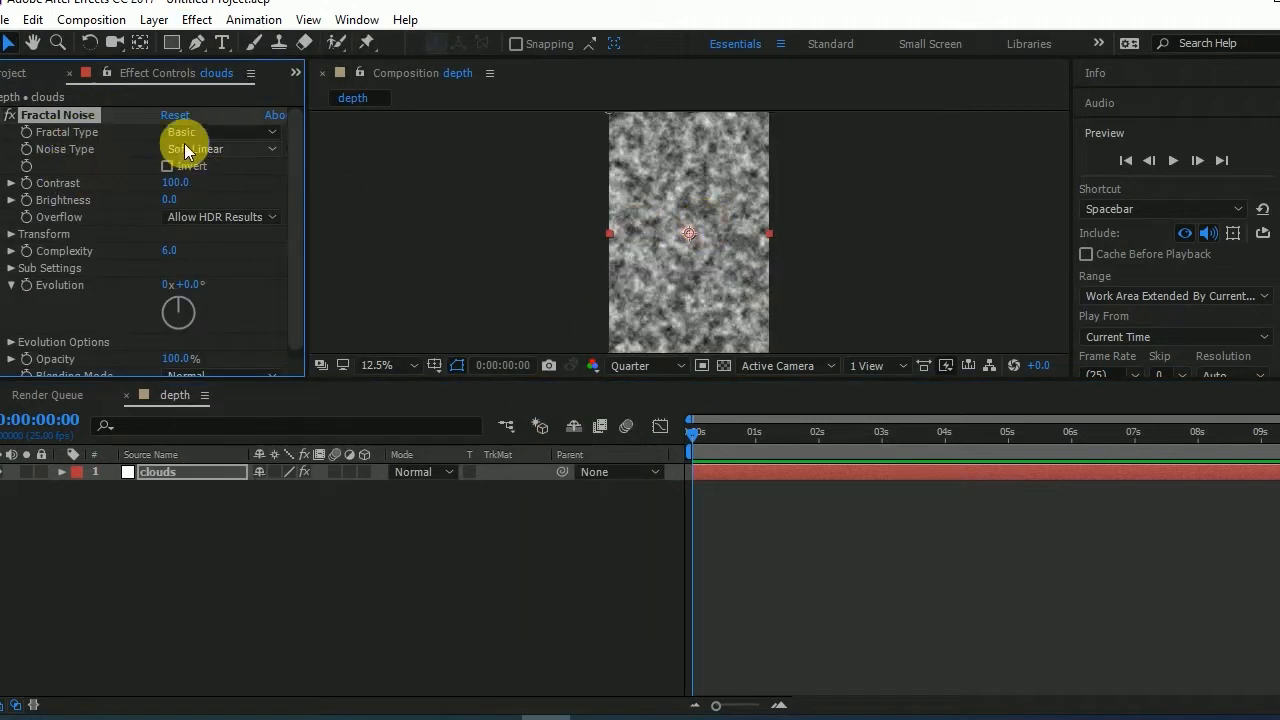
- Turn off Uniform Scaling in the Fractal Noise transform settings and set Scale Width to 10000
{"action": "left_click", "coordinate": [10, 234]}
{"action": "left_click", "coordinate": [167, 268]}
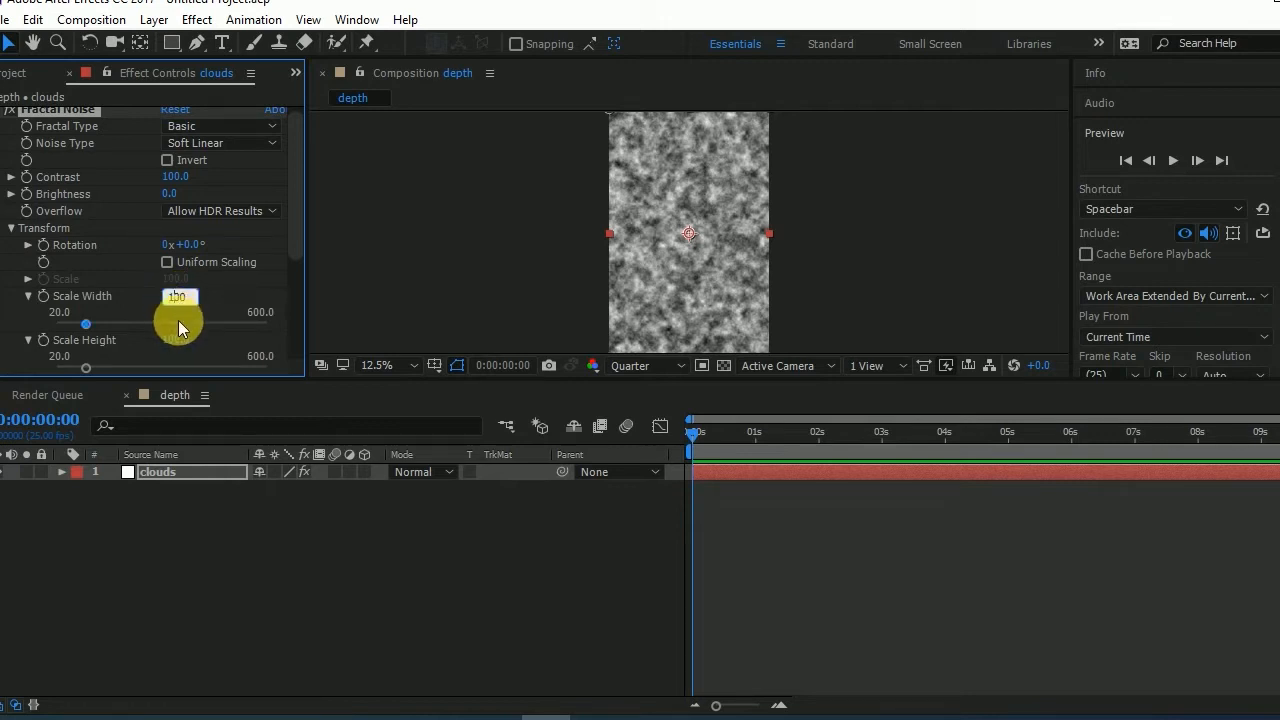
{"action": "key", "text": "Return"}
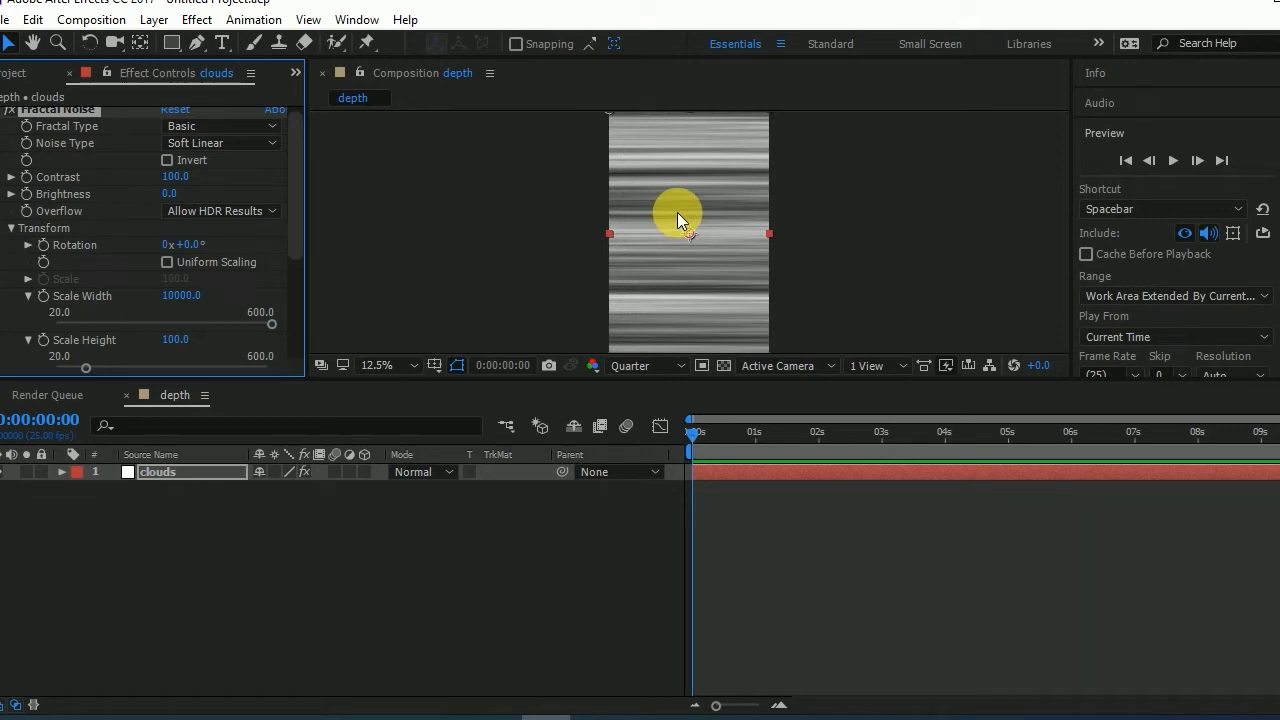
- Set the Fractal Noise Contrast to 800 and Brightness to -50
{"action": "type", "text": "400"}
{"action": "key", "text": "Return"}
{"action": "left_click", "coordinate": [169, 193]}
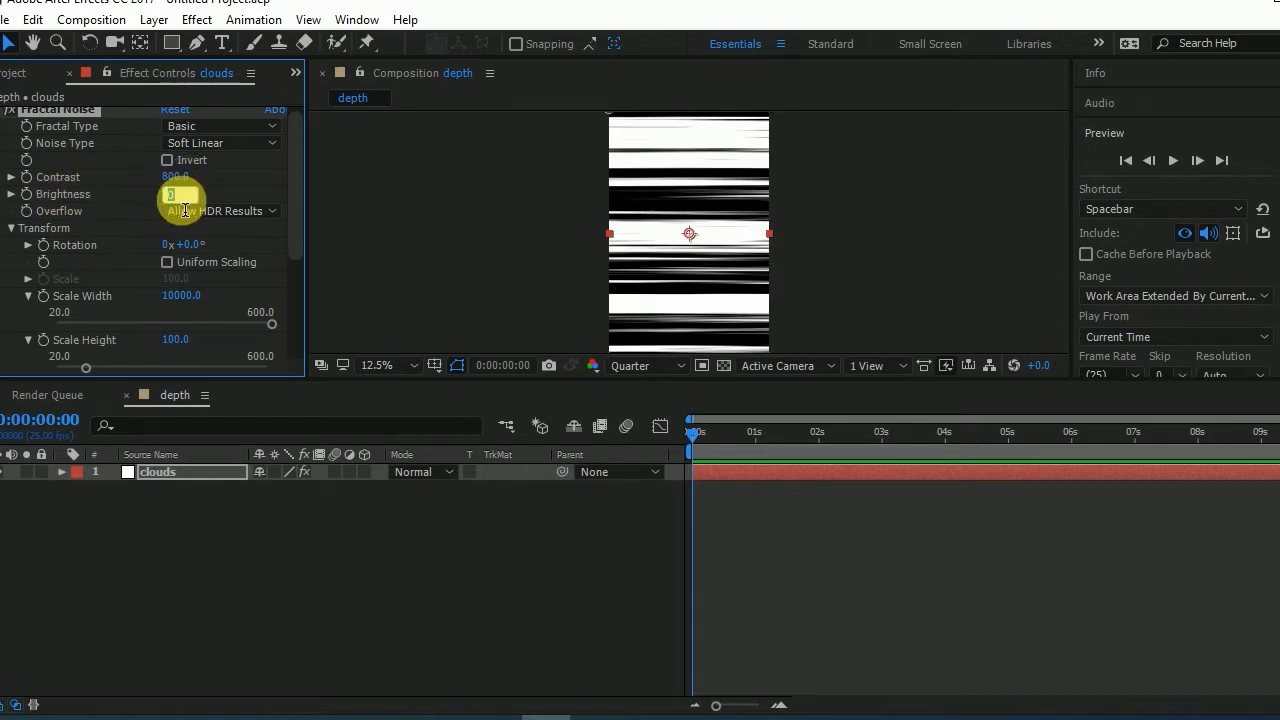
{"action": "type", "text": "-50"}
{"action": "key", "text": "Return"}
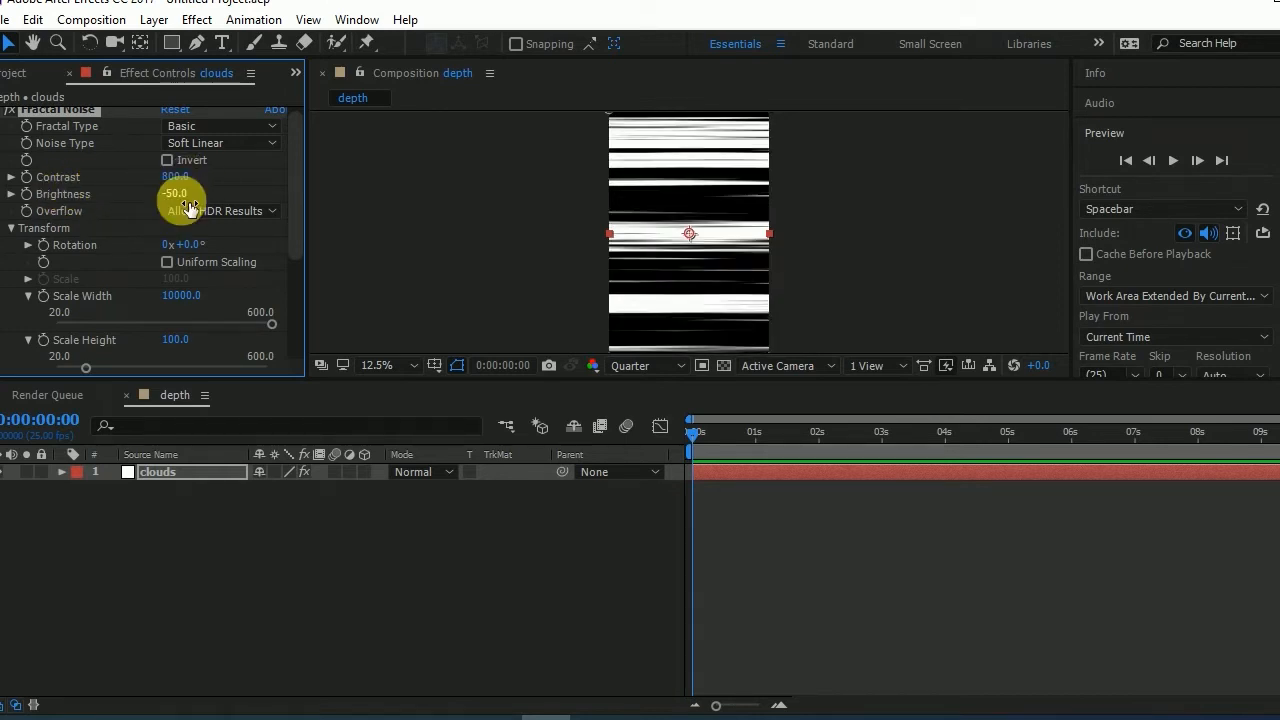
- Add the expression time*100 to the Fractal Noise Evolution and scrub the start of the timeline to preview it
{"action": "left_click", "coordinate": [735, 432]}
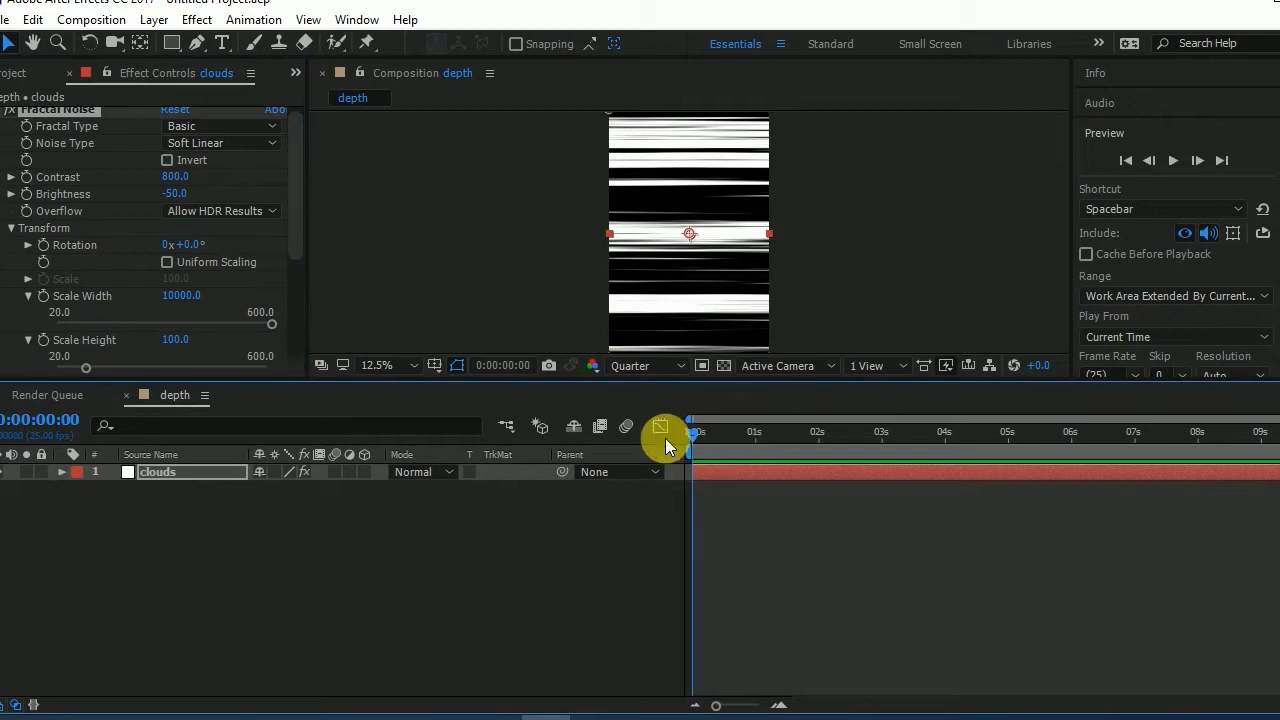
{"action": "scroll", "coordinate": [133, 258], "scroll_direction": "down", "scroll_amount": 4}
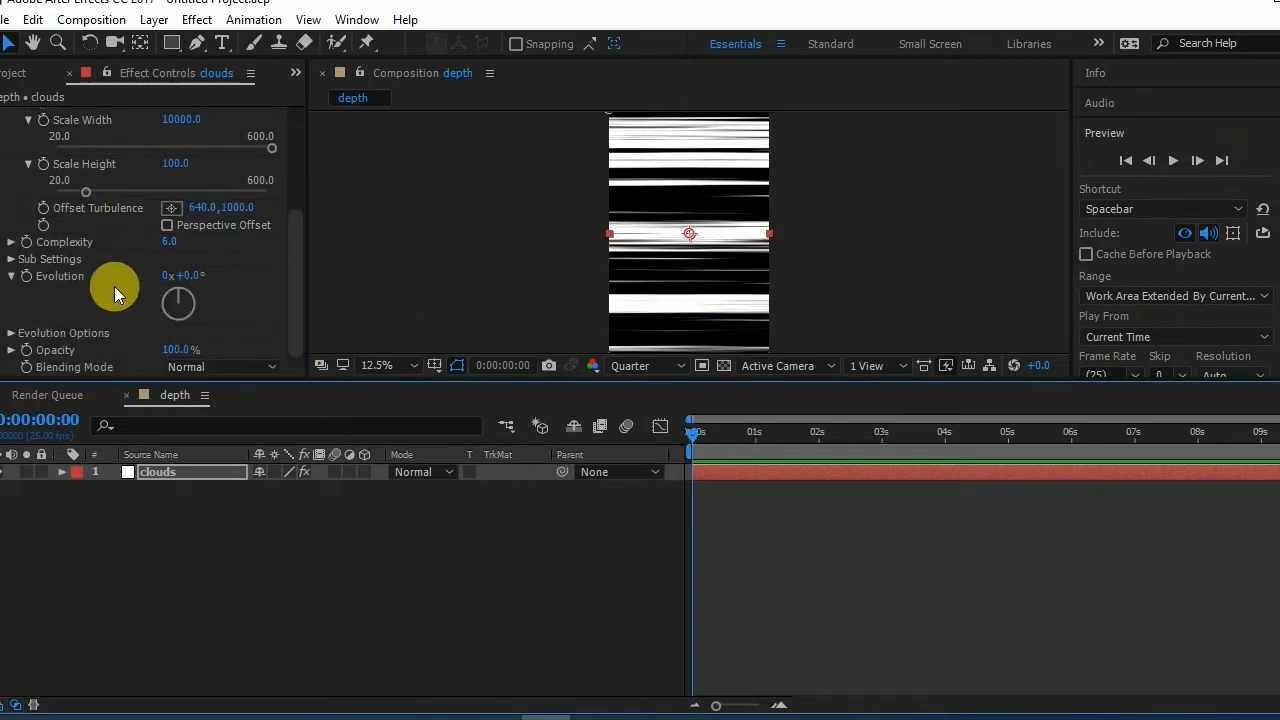
{"action": "left_click", "coordinate": [27, 277], "text": "alt"}
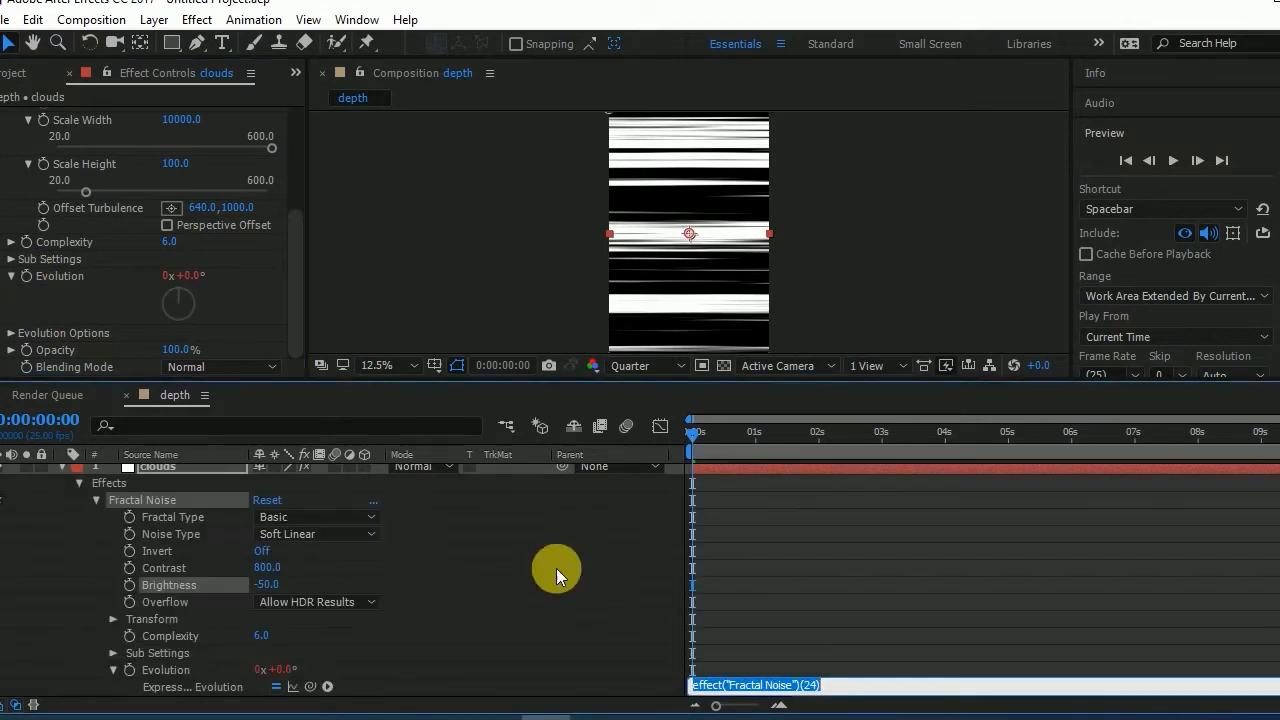
{"action": "type", "text": "ti"}
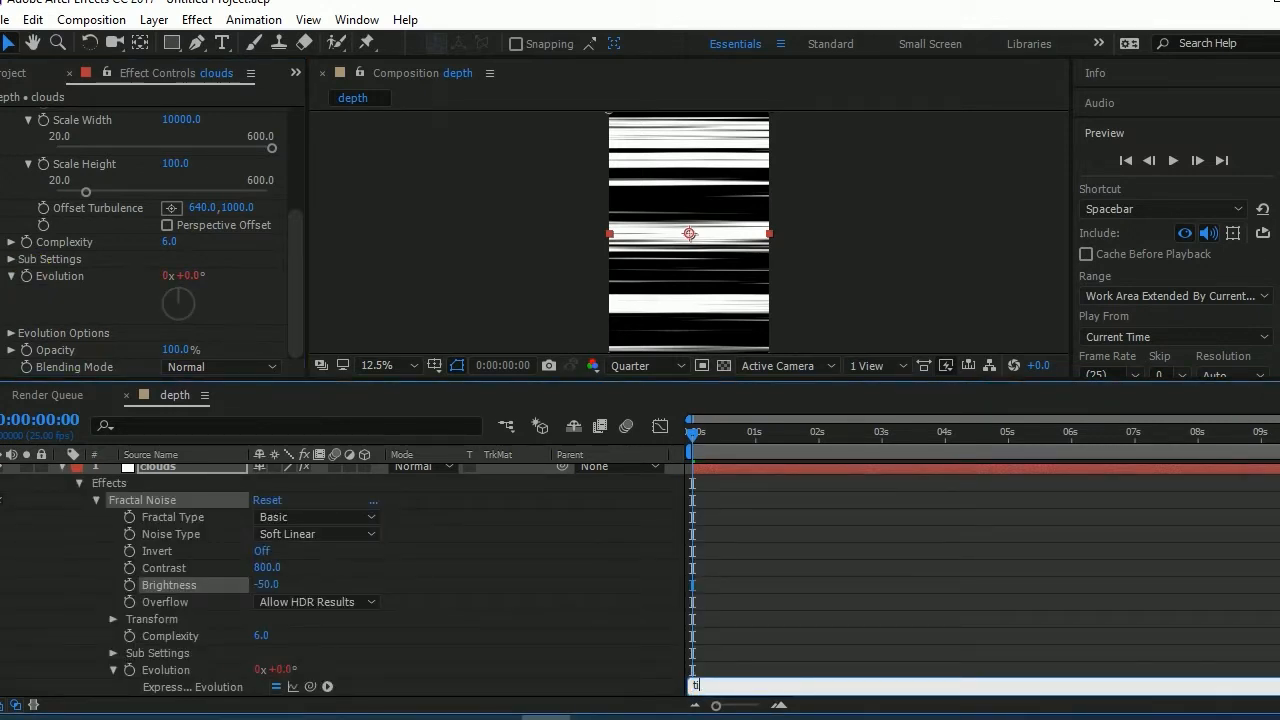
{"action": "type", "text": "me*100"}
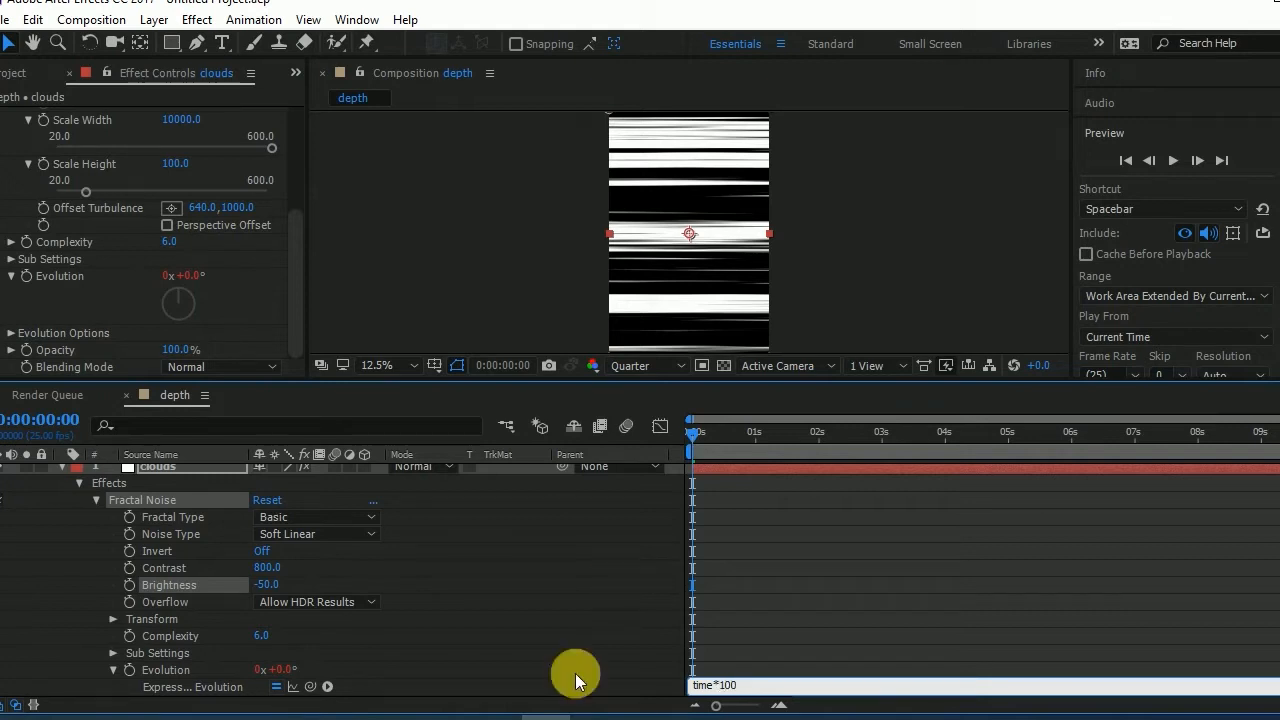
{"action": "left_click", "coordinate": [575, 687]}
{"action": "left_click_drag", "start_coordinate": [745, 437], "coordinate": [677, 440]}
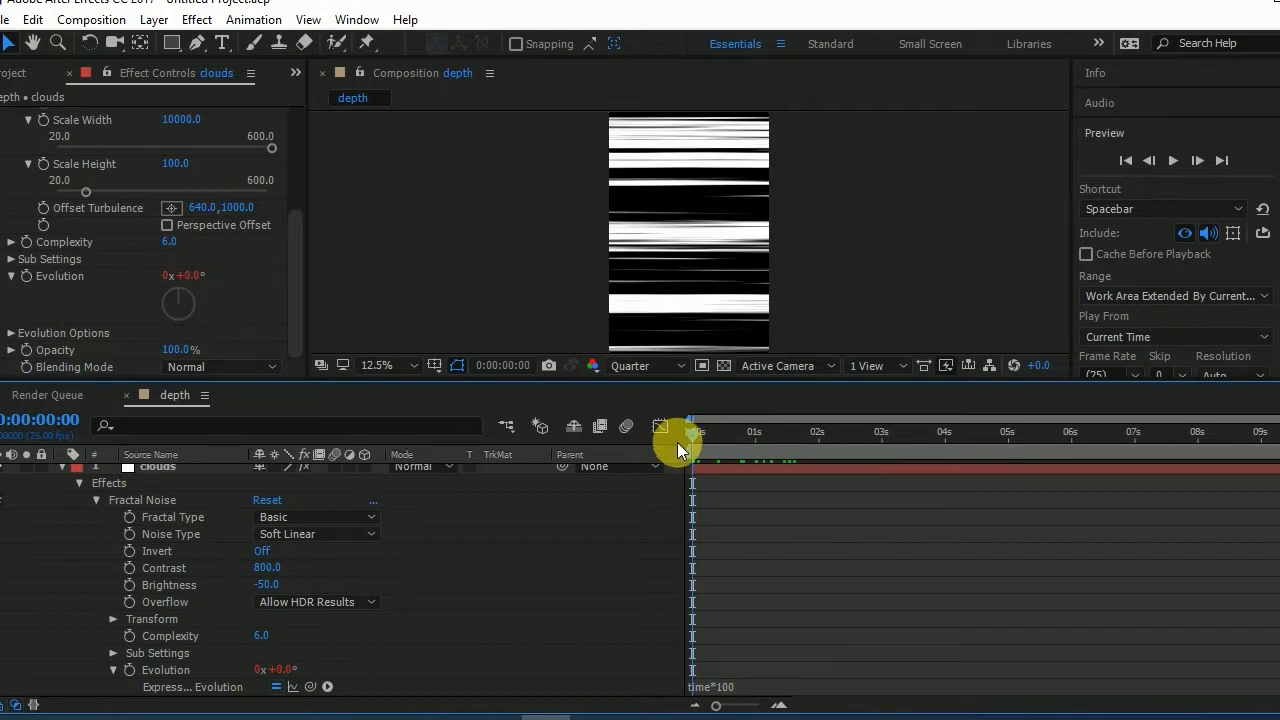
- Animate the Fractal Noise Offset Turbulence with keyframes at 0 and 6 seconds, ending the work area at 6 seconds
{"action": "scroll", "coordinate": [166, 255], "scroll_direction": "up", "scroll_amount": 5}
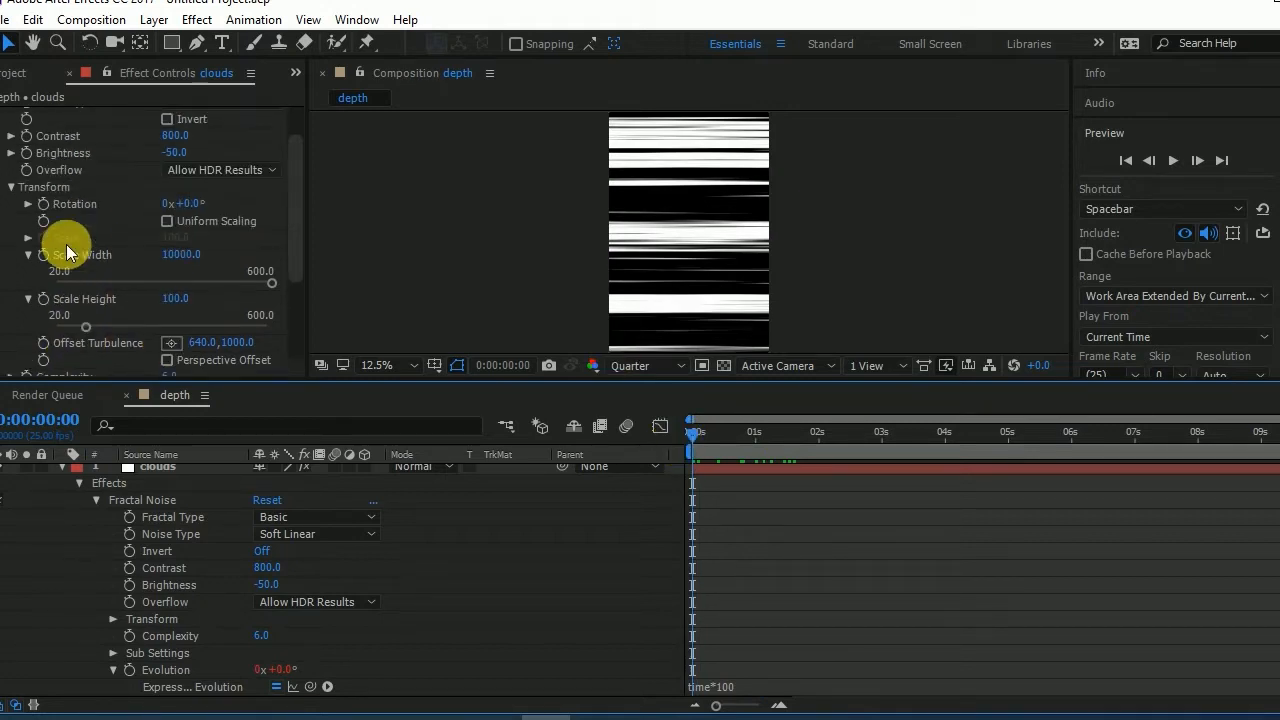
{"action": "left_click", "coordinate": [43, 343]}
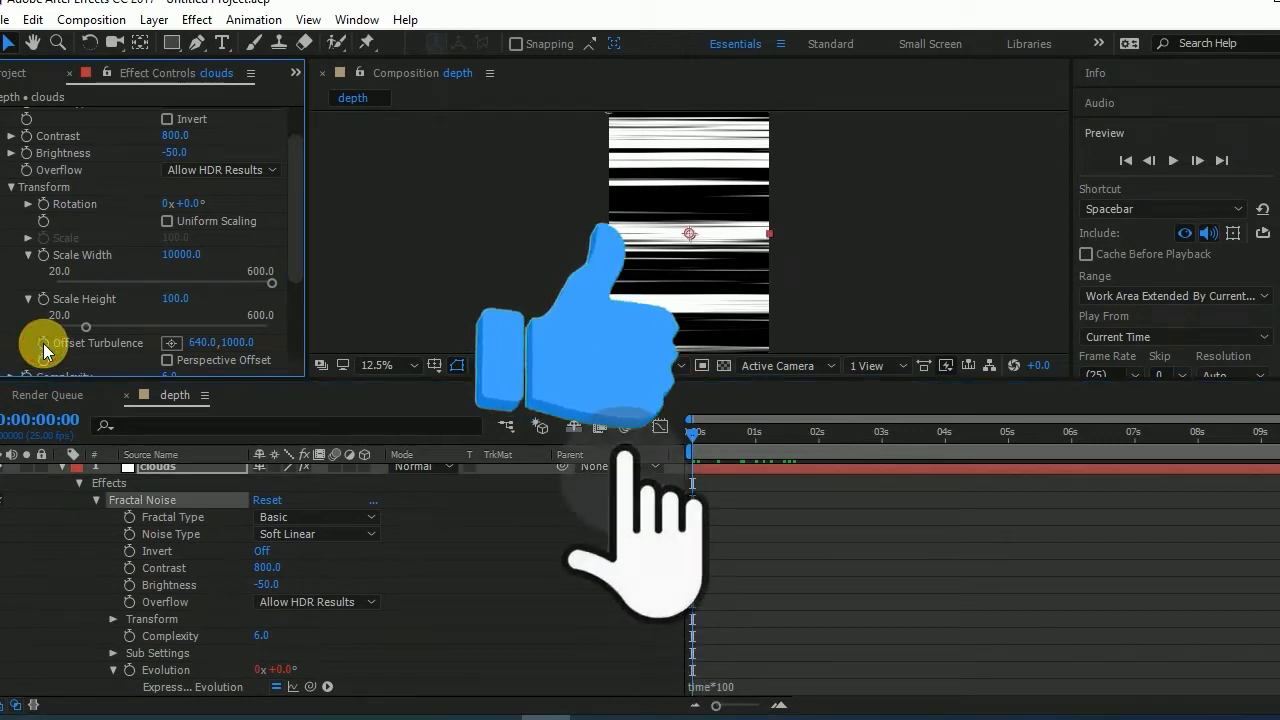
{"action": "left_click_drag", "start_coordinate": [694, 434], "coordinate": [1070, 452]}
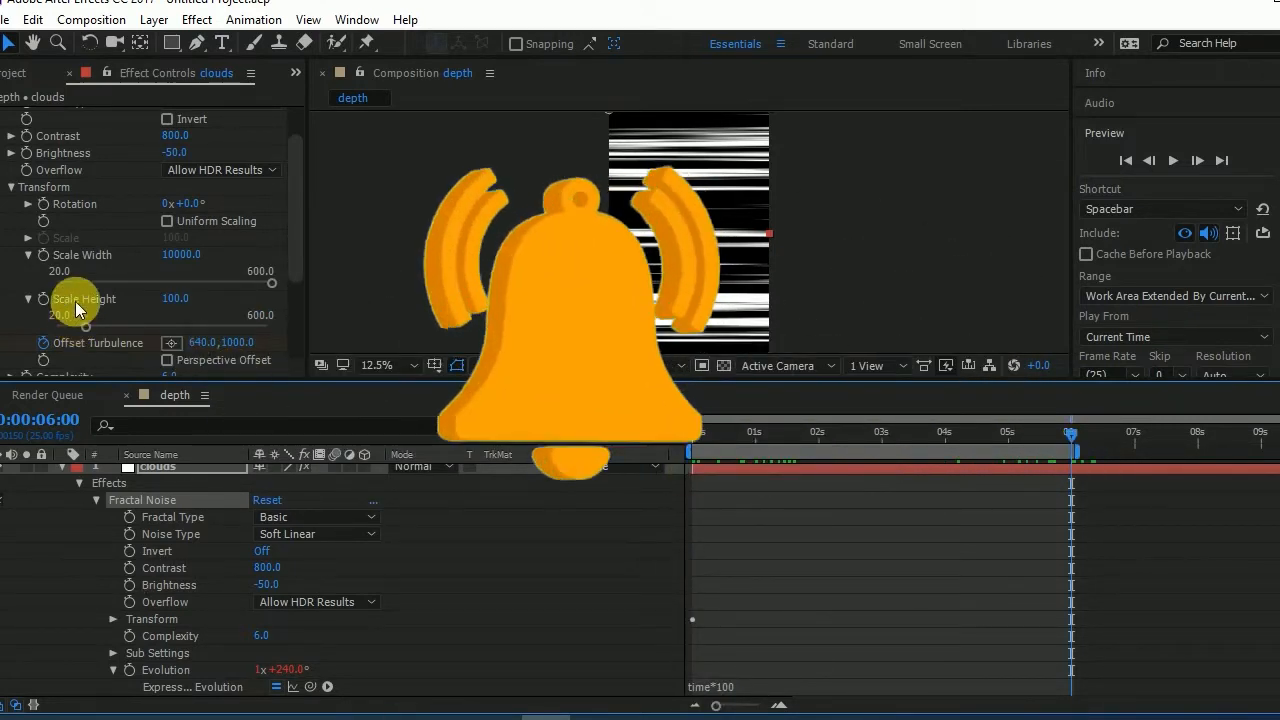
{"action": "left_click_drag", "start_coordinate": [250, 350], "coordinate": [1049, 450]}
- Create a new composition named "final mix" at 1280 x 720 px, 25 fps, 10 seconds long
{"action": "left_click", "coordinate": [24, 78]}
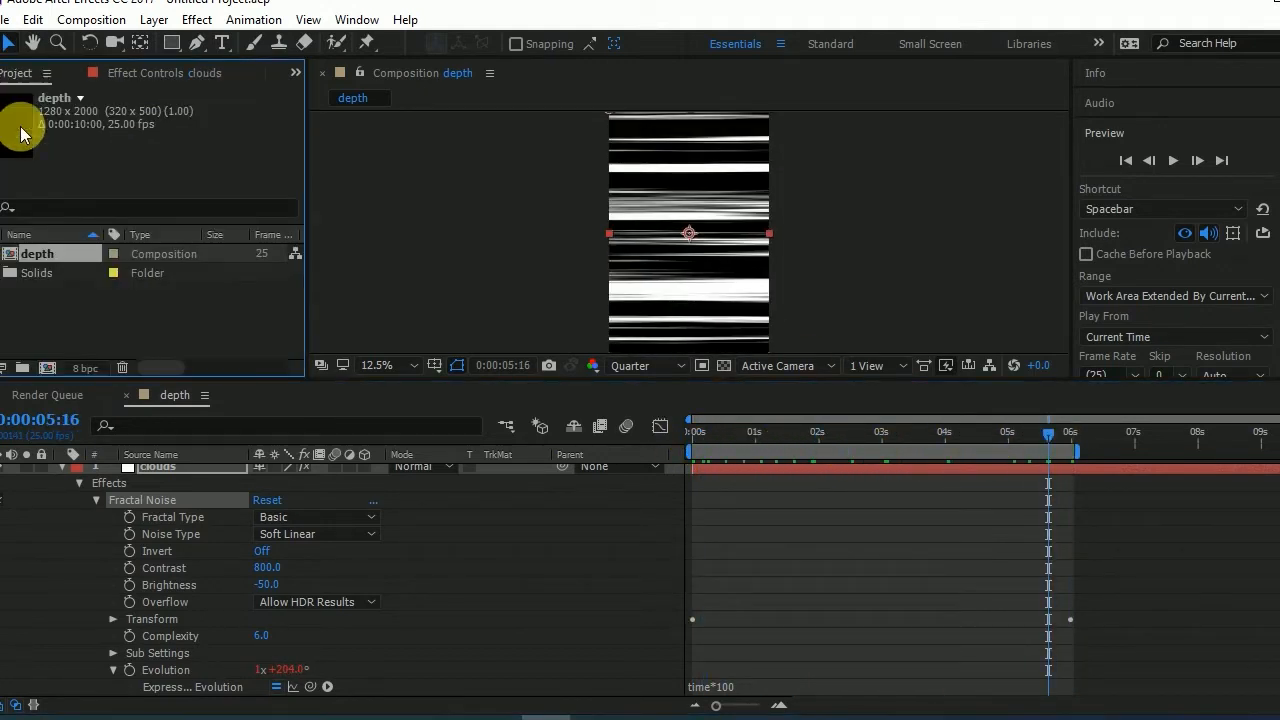
{"action": "left_click", "coordinate": [47, 367]}
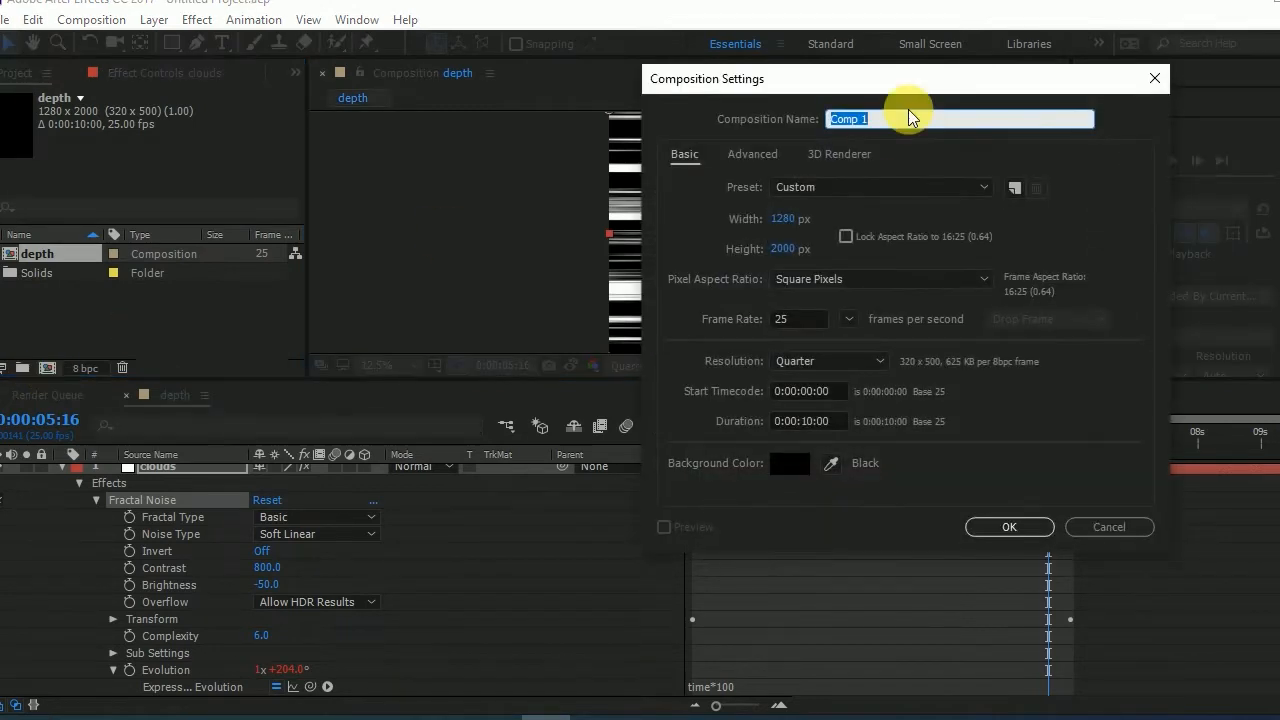
{"action": "type", "text": "final mix"}
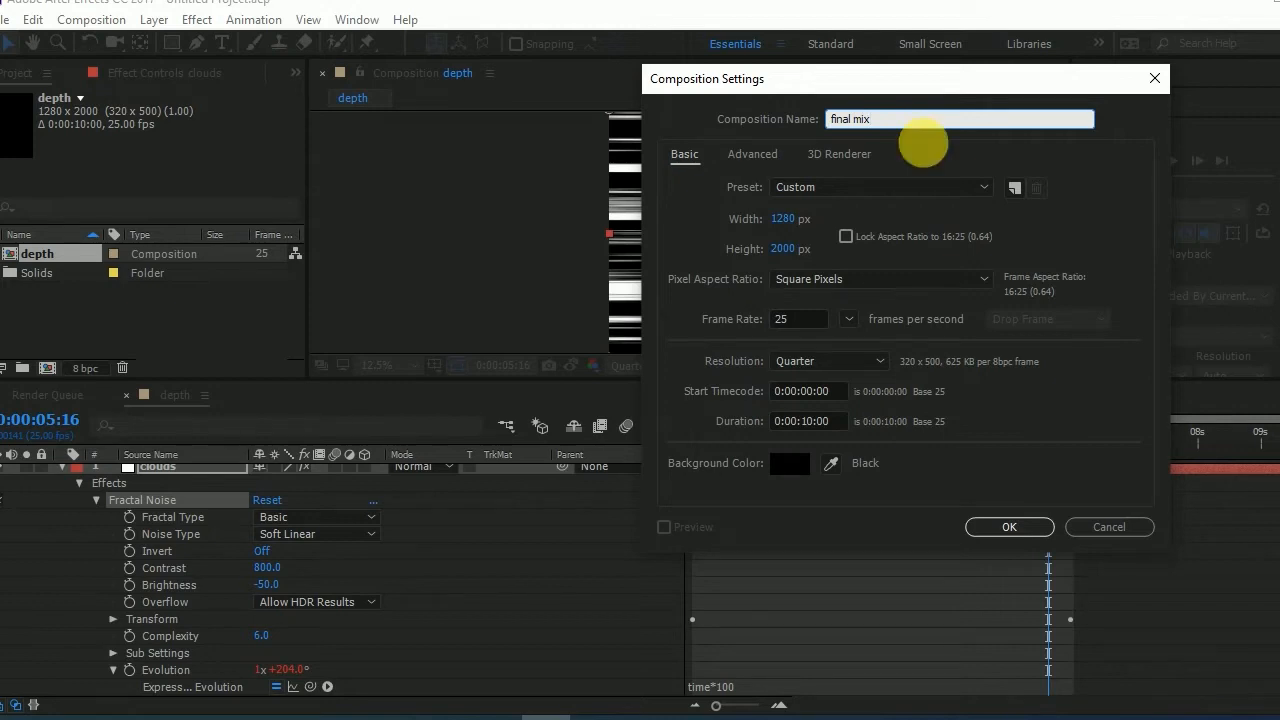
{"action": "left_click", "coordinate": [788, 252]}
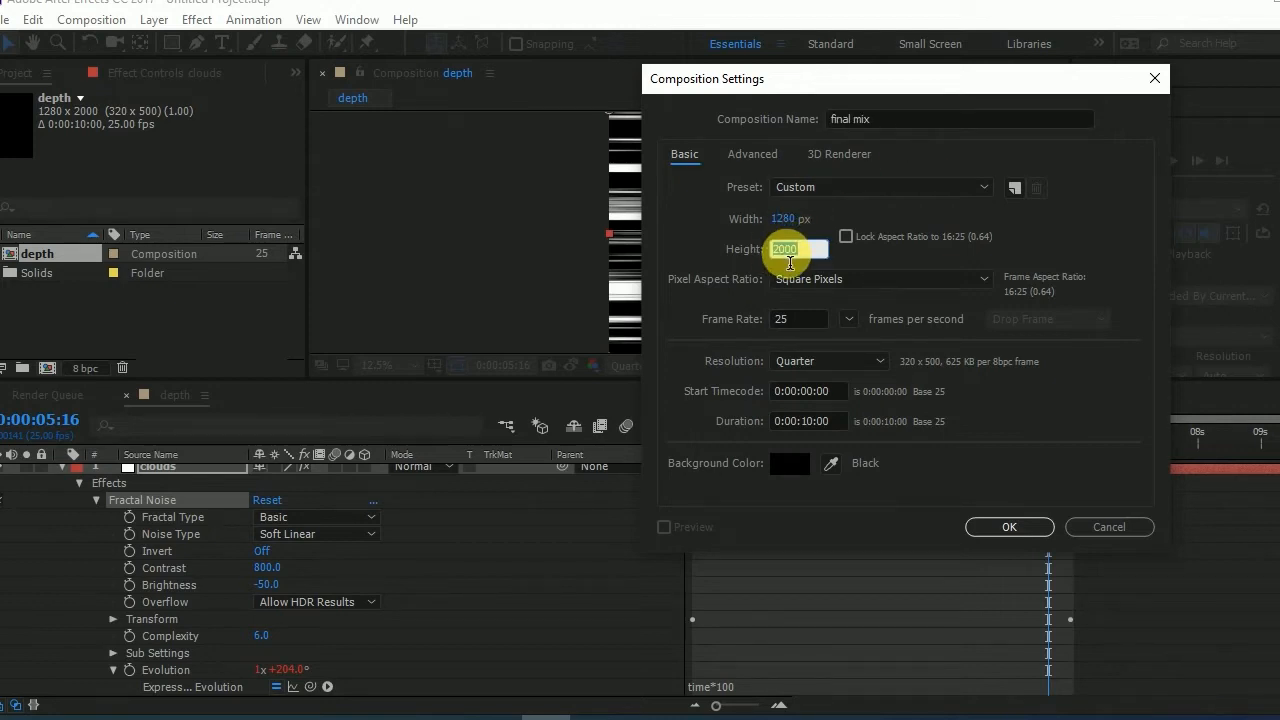
{"action": "type", "text": "720"}
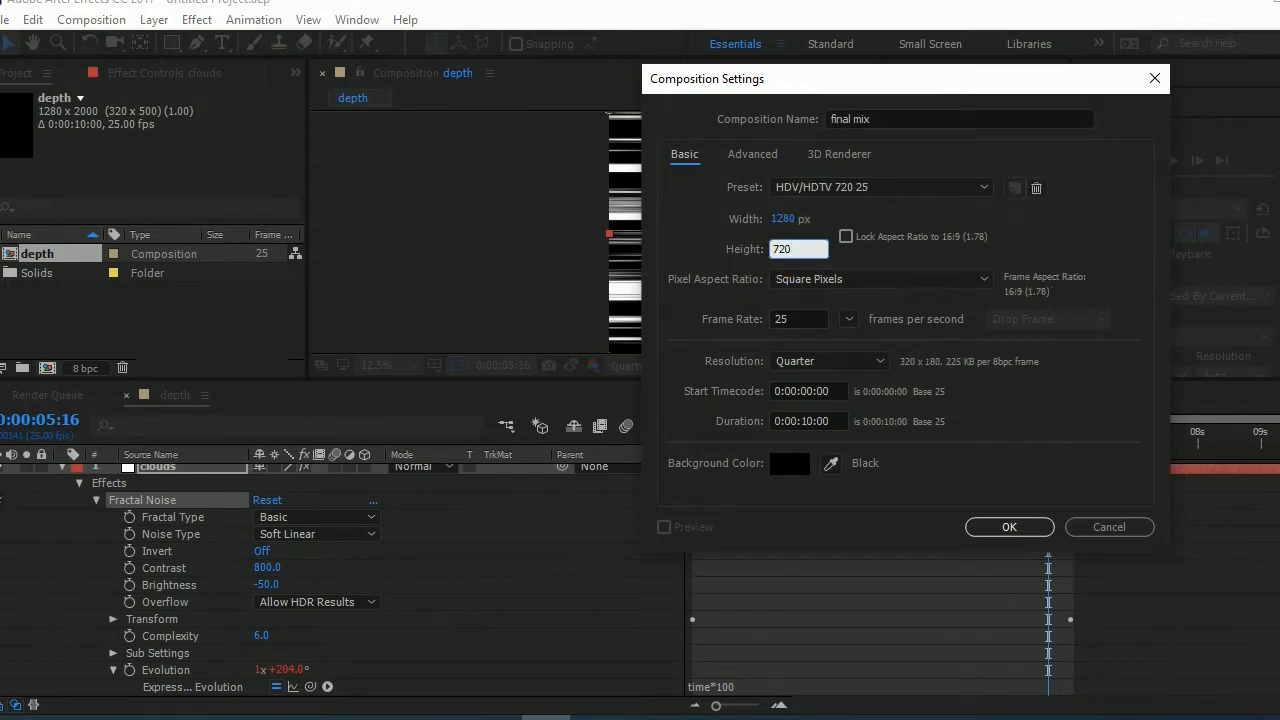
{"action": "left_click", "coordinate": [1007, 529]}
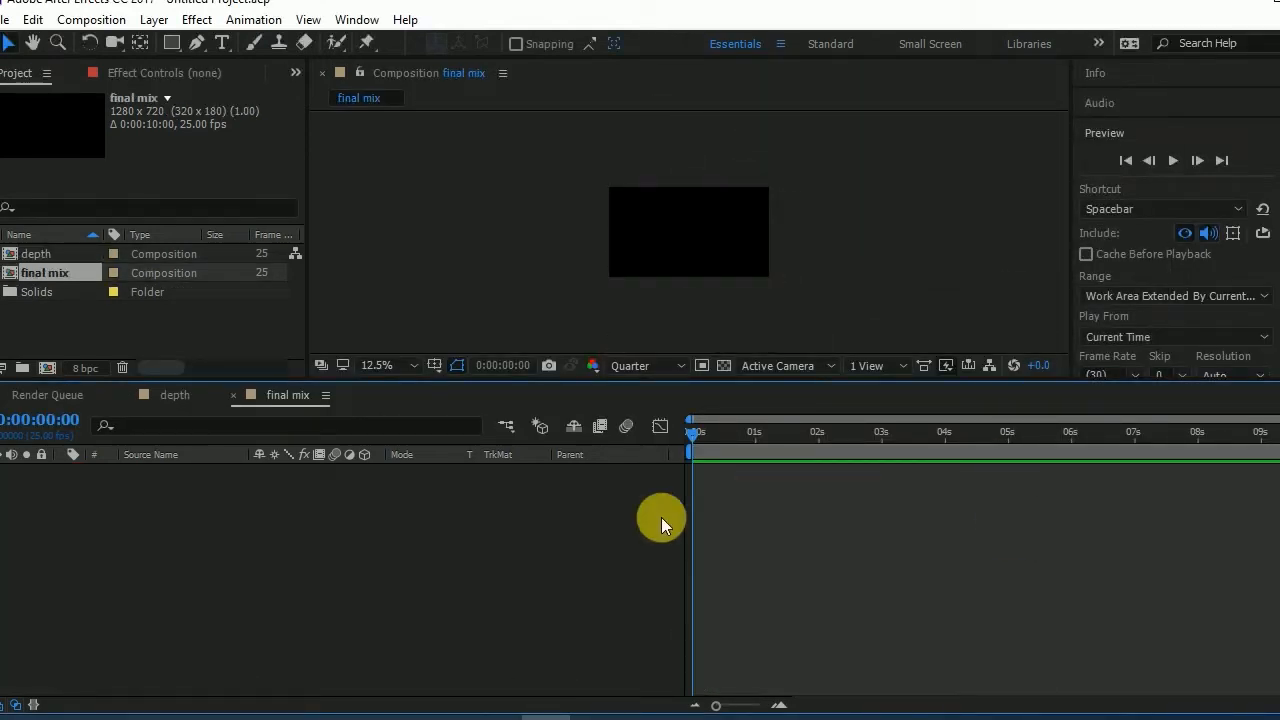
- Add the depth composition as a layer in final mix and apply the CC Cylinder effect to it
{"action": "left_click", "coordinate": [32, 253]}
{"action": "left_click_drag", "start_coordinate": [42, 257], "coordinate": [106, 491]}
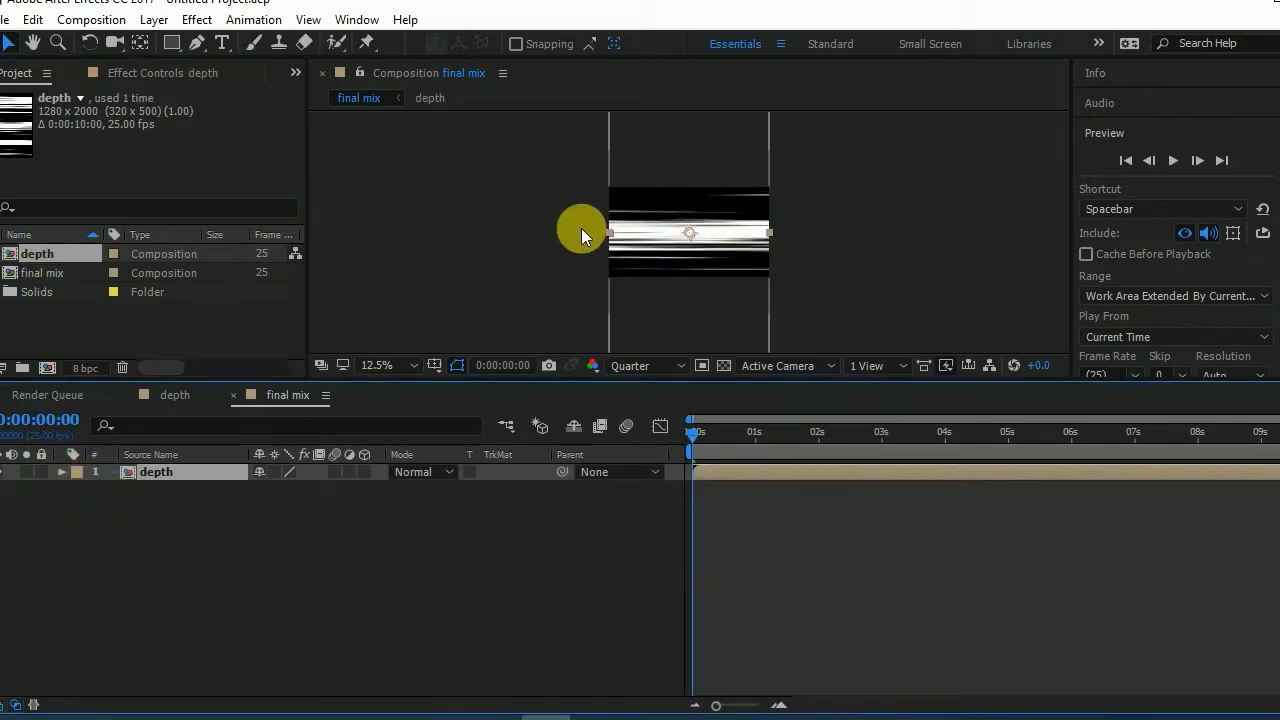
{"action": "left_click", "coordinate": [197, 19]}
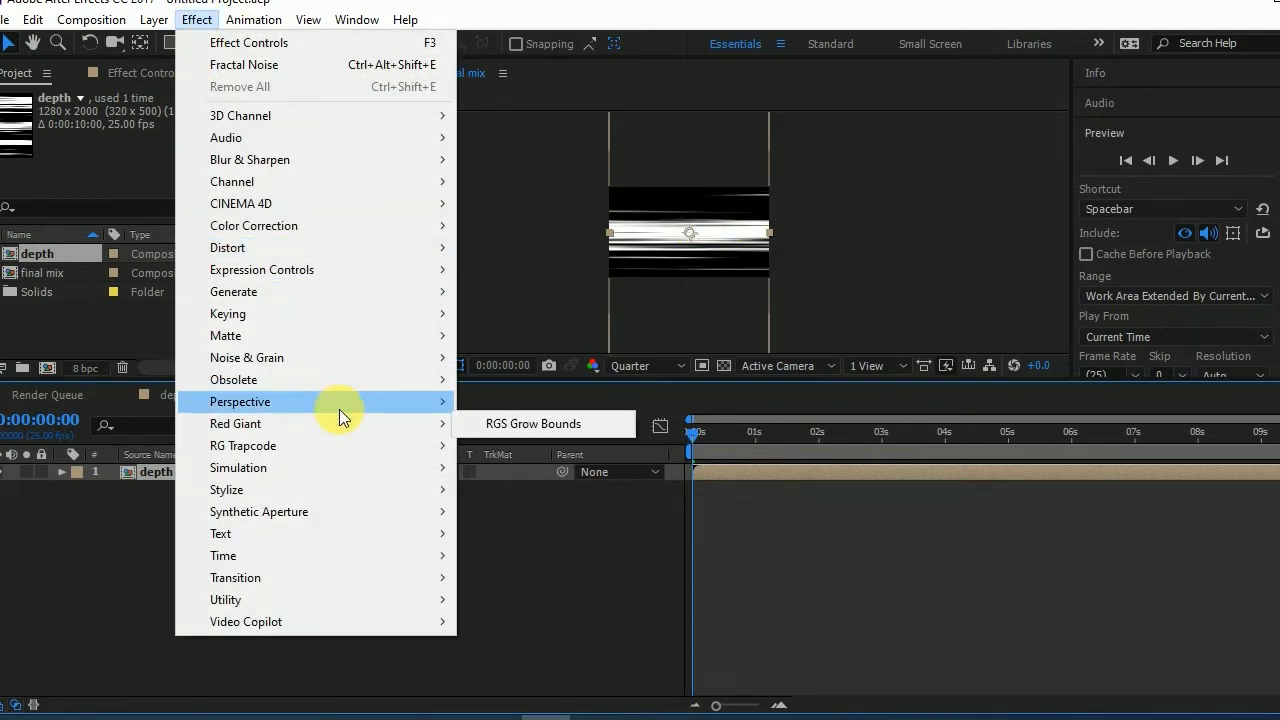
{"action": "mouse_move", "coordinate": [340, 405]}
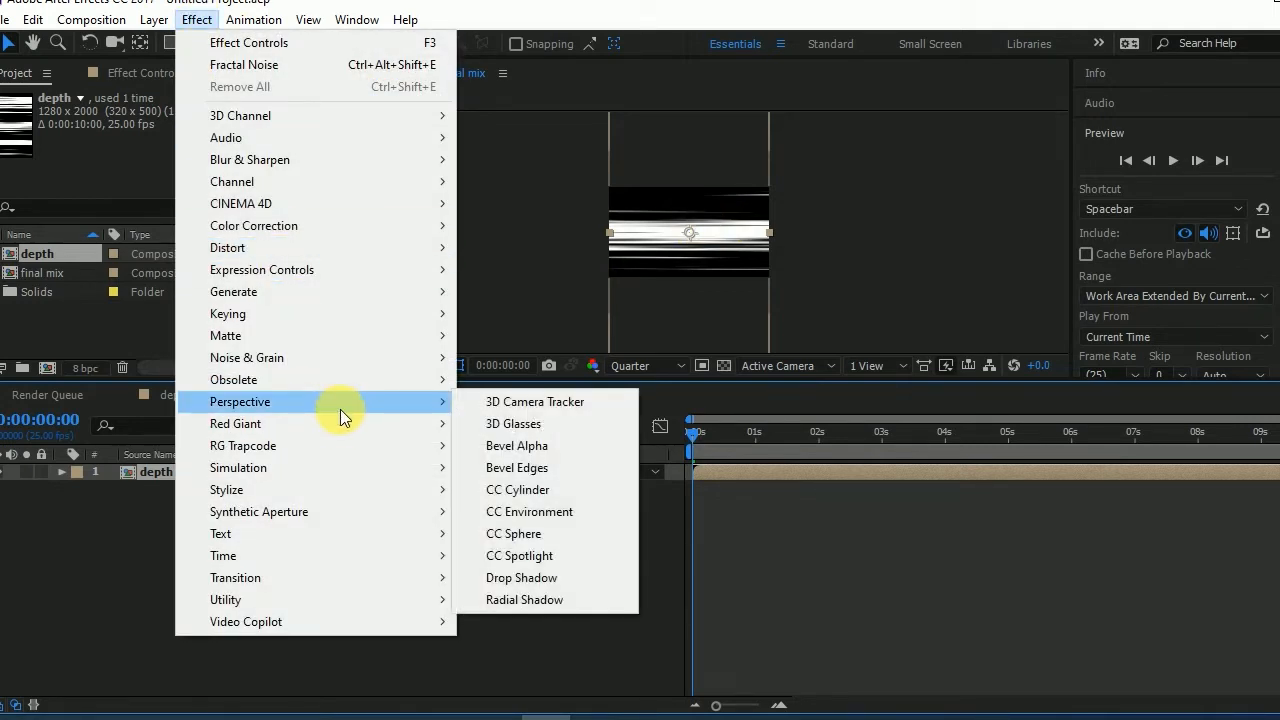
{"action": "left_click", "coordinate": [558, 492]}
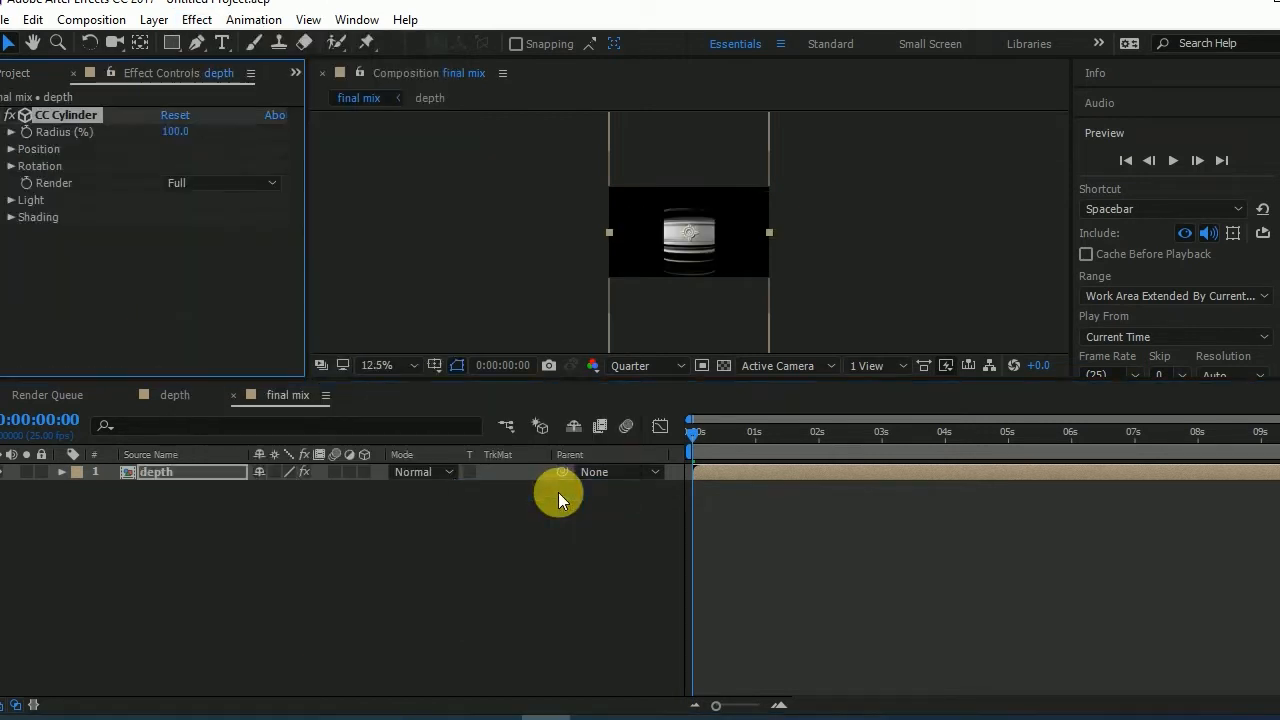
{"action": "scroll", "coordinate": [692, 271], "scroll_direction": "up", "scroll_amount": 1}
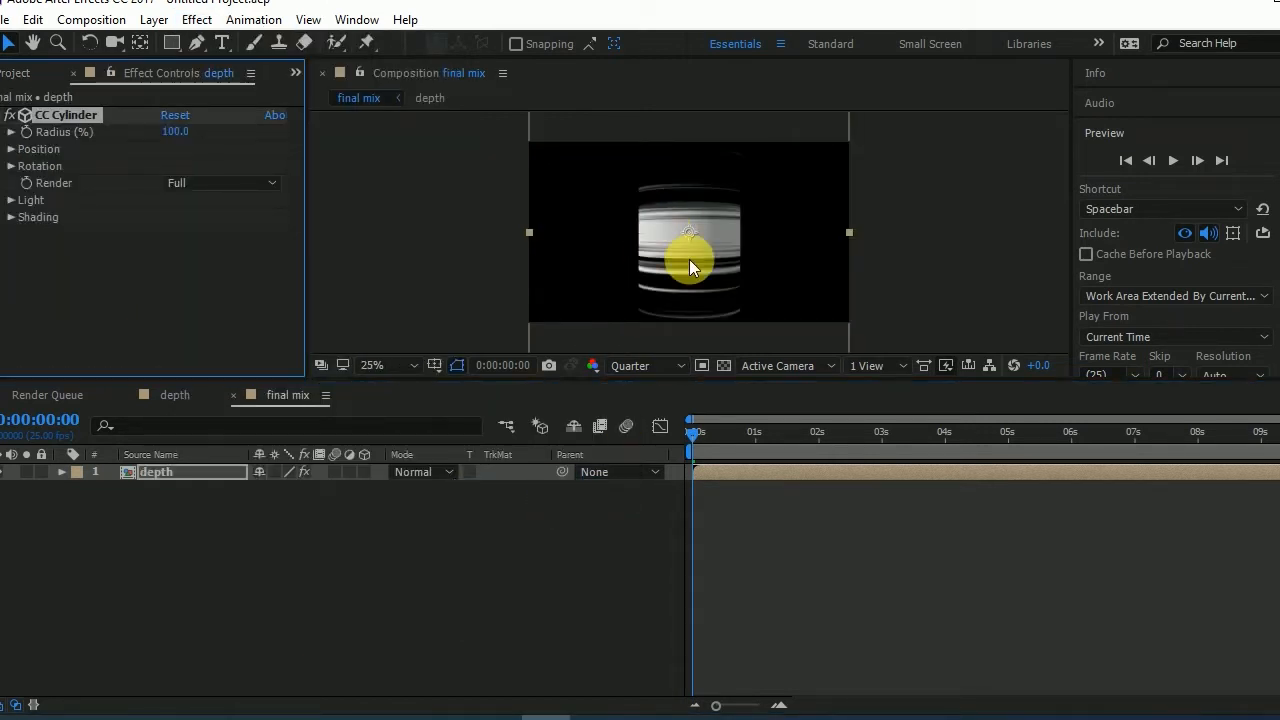
- Set the CC Cylinder Rotation X to -90° to look straight down the cylinder
{"action": "left_click", "coordinate": [11, 167]}
{"action": "left_click_drag", "start_coordinate": [198, 296], "coordinate": [268, 298]}
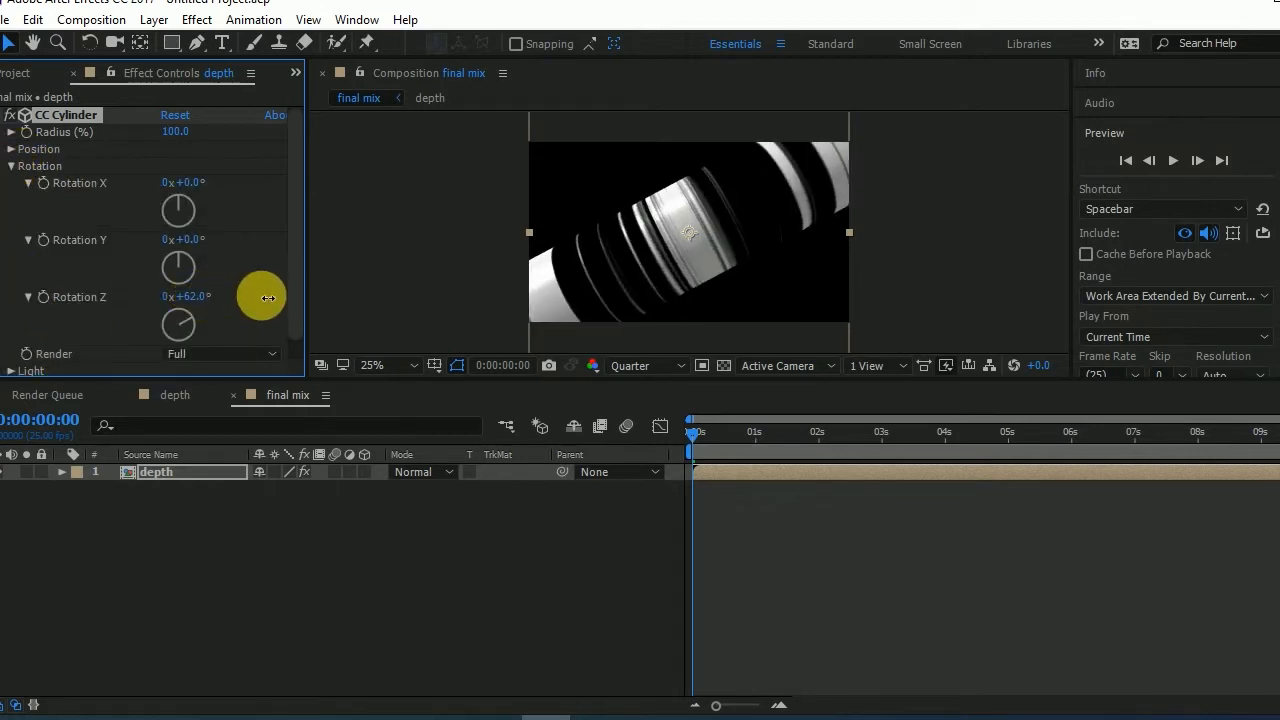
{"action": "key", "text": "ctrl+z"}
{"action": "mouse_move", "coordinate": [186, 185]}
{"action": "left_mouse_down"}
{"action": "mouse_move", "coordinate": [291, 200]}
{"action": "mouse_move", "coordinate": [200, 203]}
{"action": "left_mouse_up"}
{"action": "left_click", "coordinate": [190, 183]}
{"action": "type", "text": "-90"}
{"action": "key", "text": "Return"}
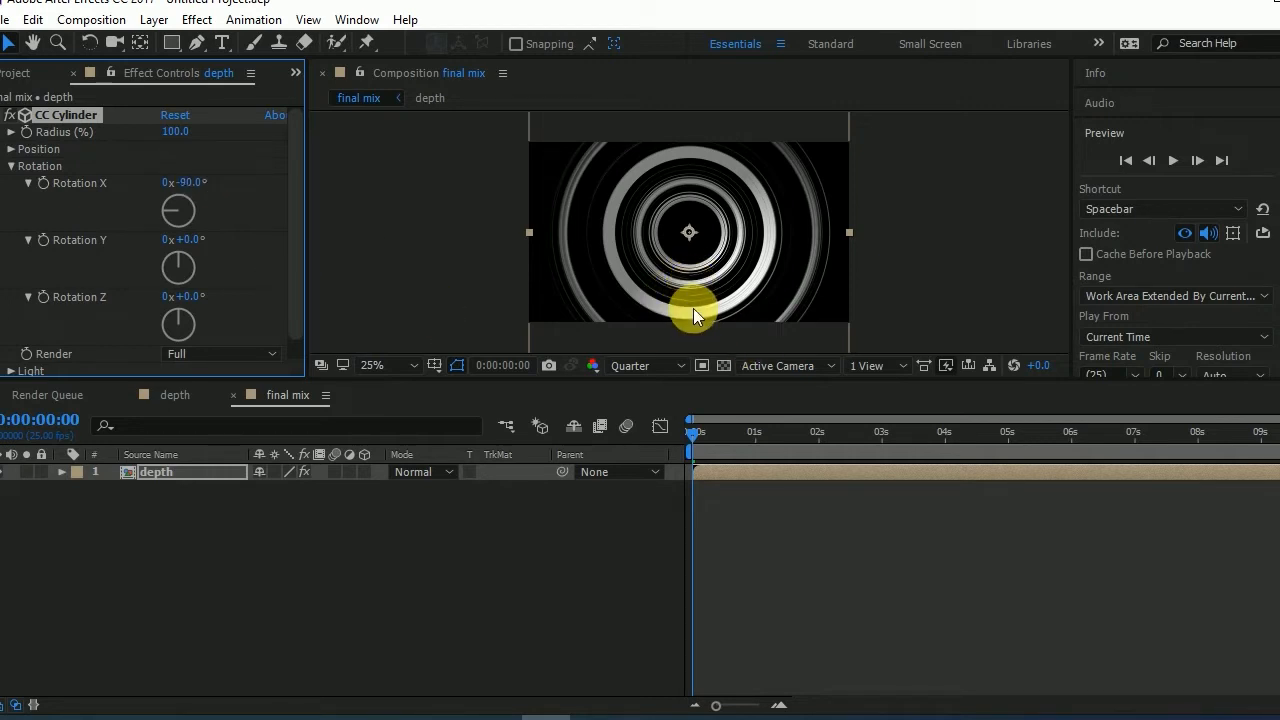
- Apply the Tint effect to the depth layer in the final mix composition
{"action": "right_click", "coordinate": [308, 541]}
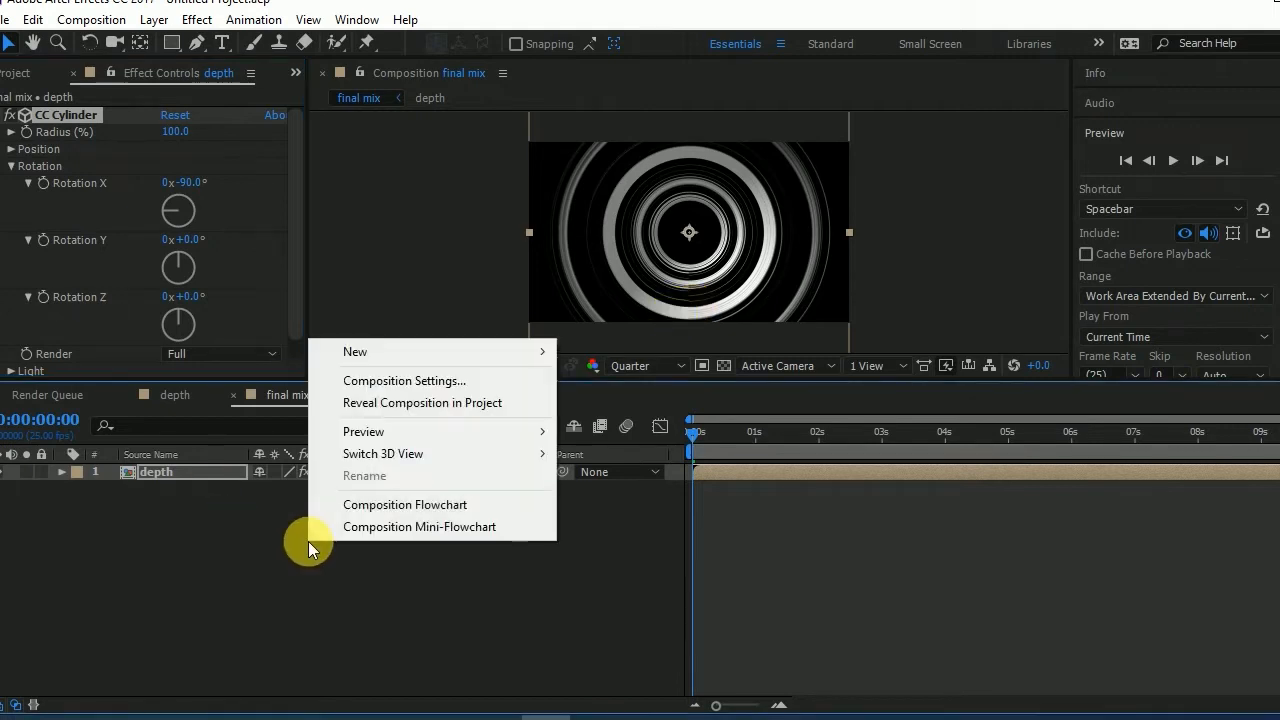
{"action": "mouse_move", "coordinate": [514, 353]}
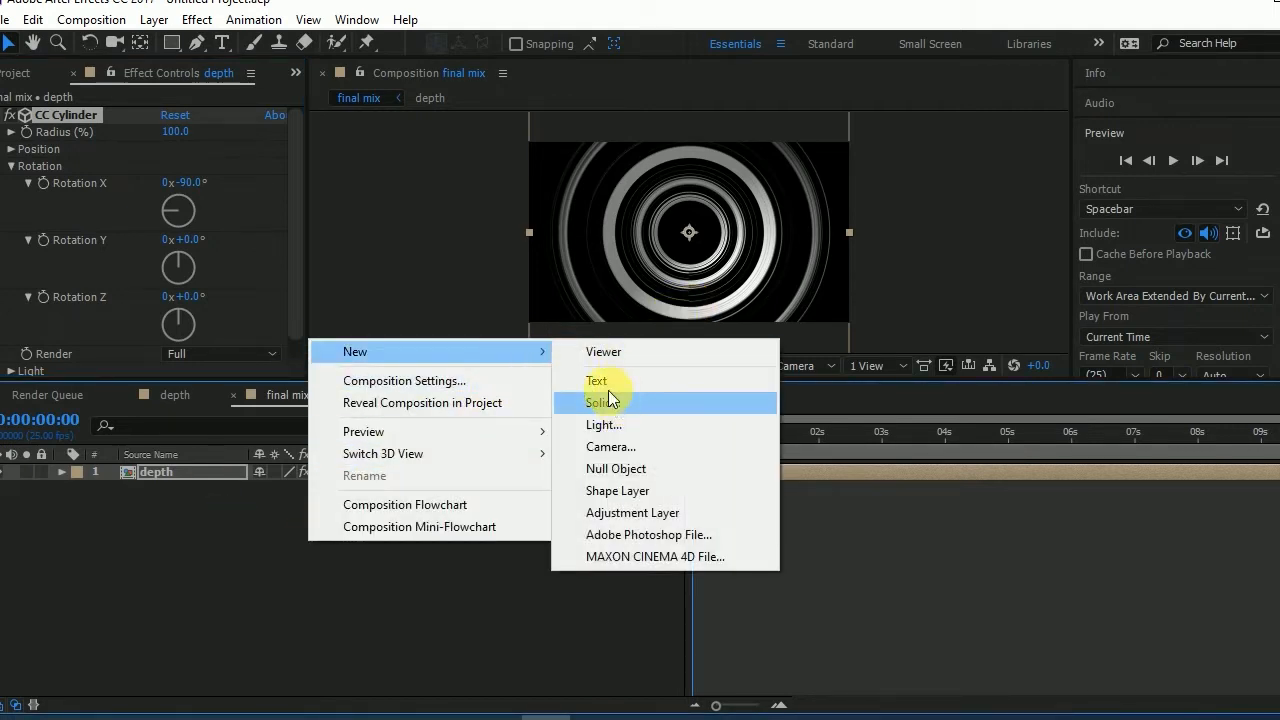
{"action": "left_click", "coordinate": [200, 26]}
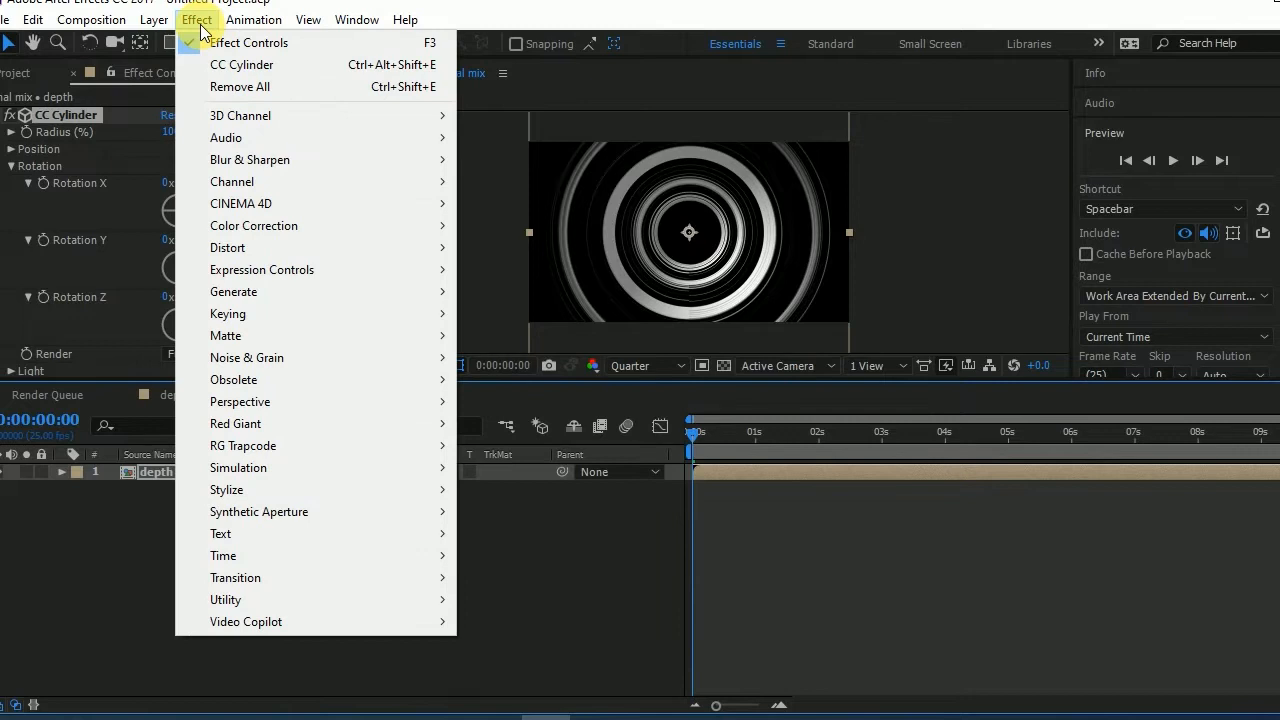
{"action": "mouse_move", "coordinate": [415, 227]}
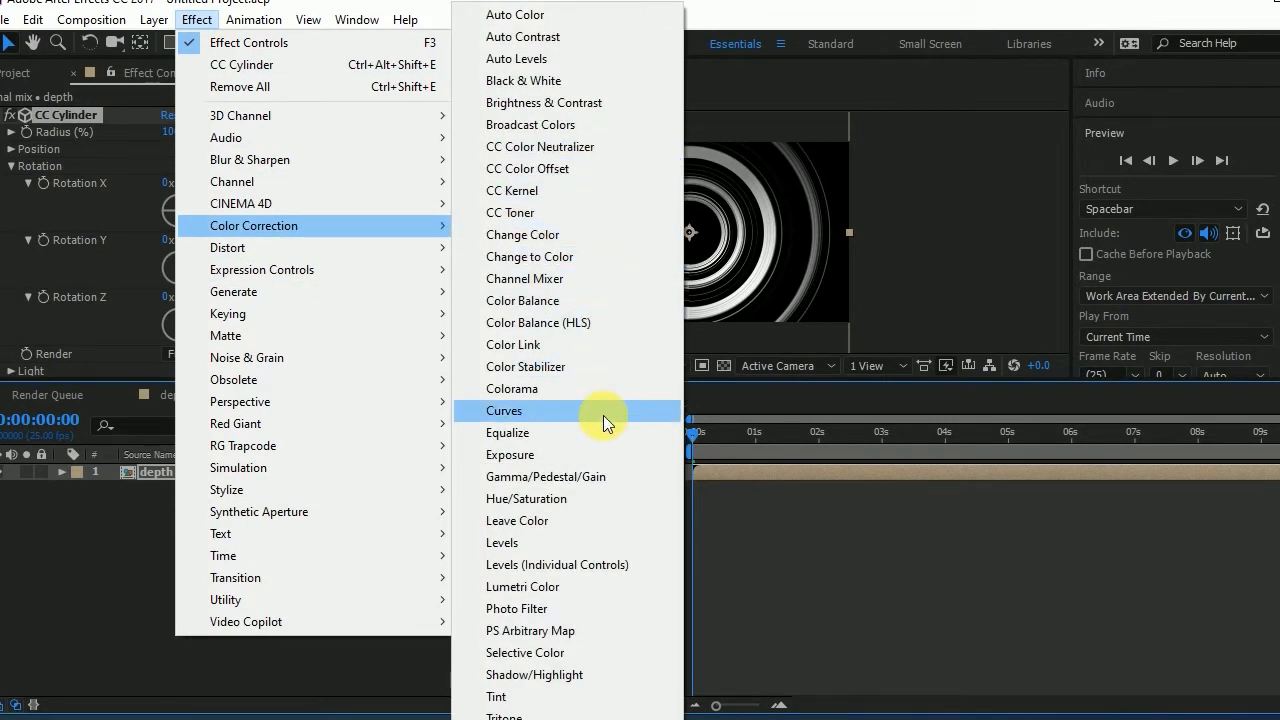
{"action": "left_click", "coordinate": [540, 697]}
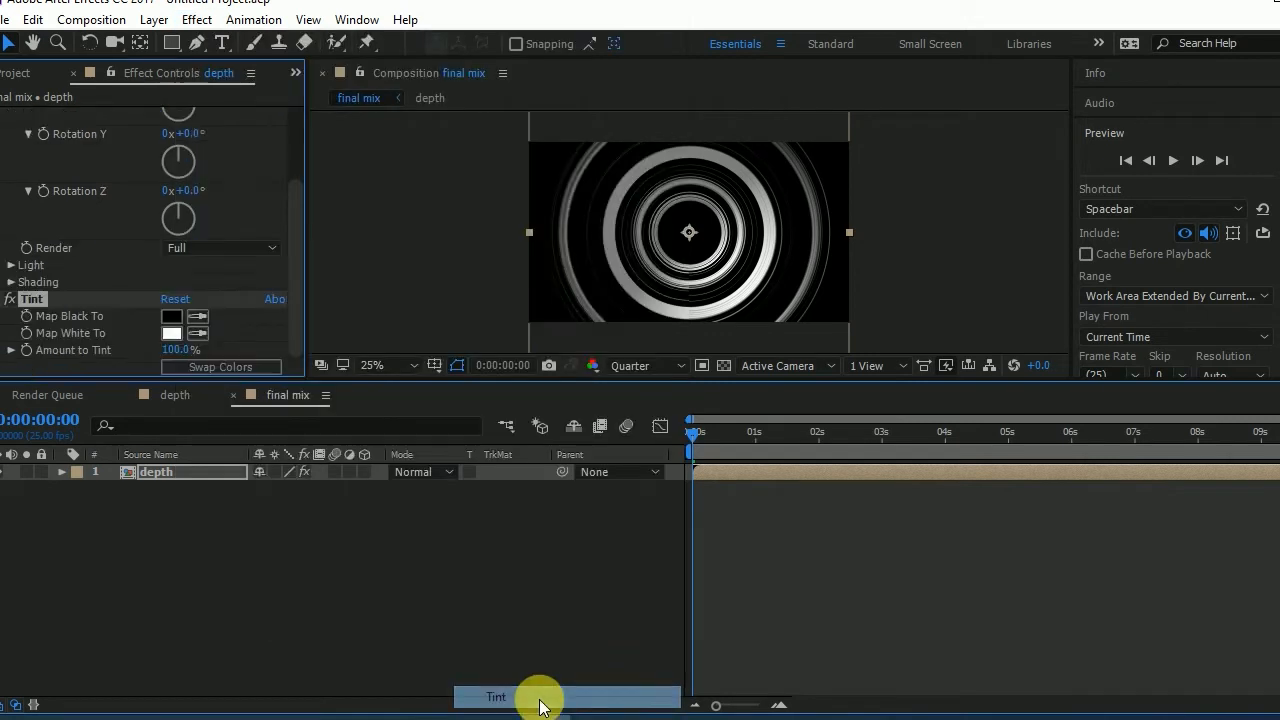
- Set the Tint's Map White To colour to yellow EFDB00 and scrub through the first two seconds to check it
{"action": "left_click", "coordinate": [170, 333]}
{"action": "left_click_drag", "start_coordinate": [872, 356], "coordinate": [1021, 130]}
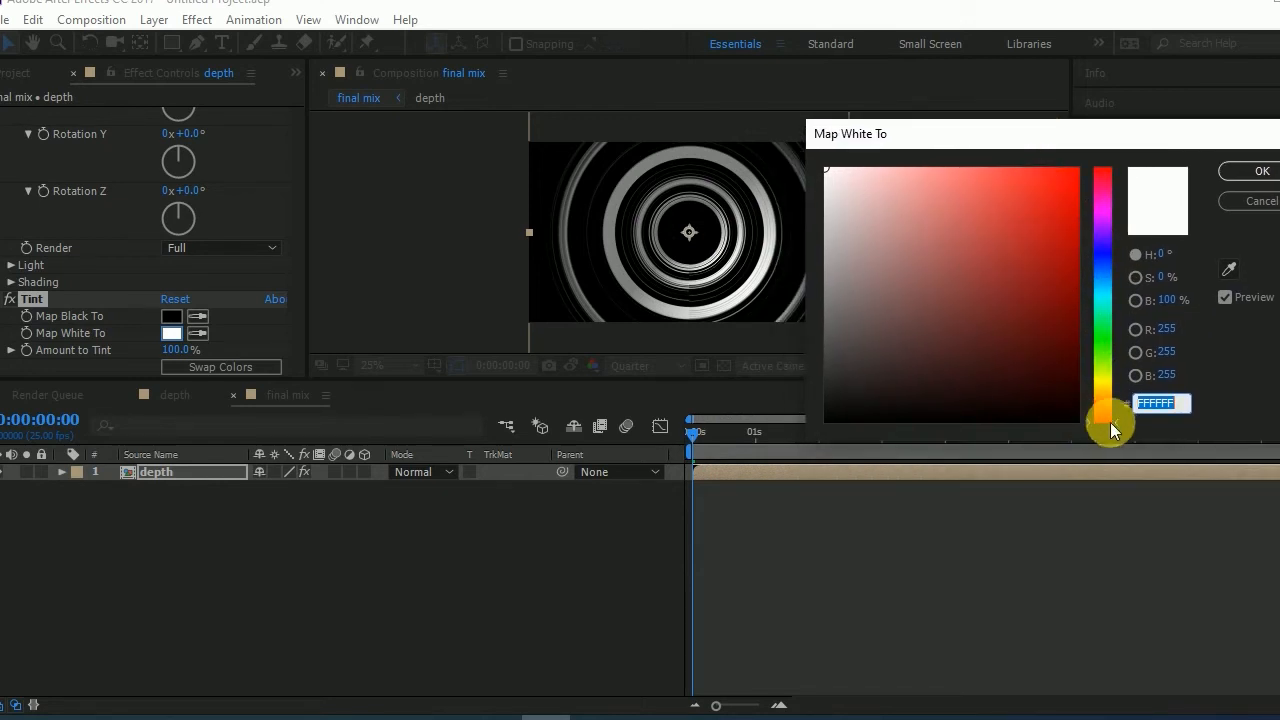
{"action": "left_click", "coordinate": [1102, 384]}
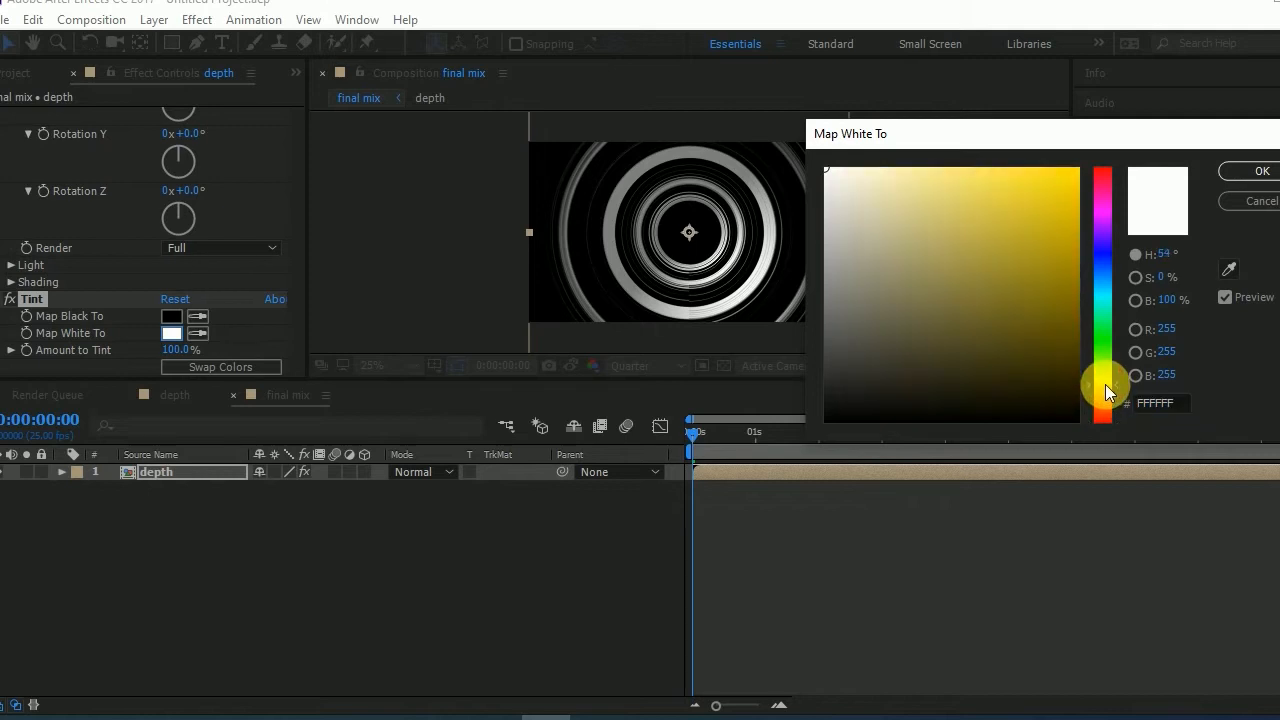
{"action": "left_click_drag", "start_coordinate": [1064, 251], "coordinate": [1080, 178]}
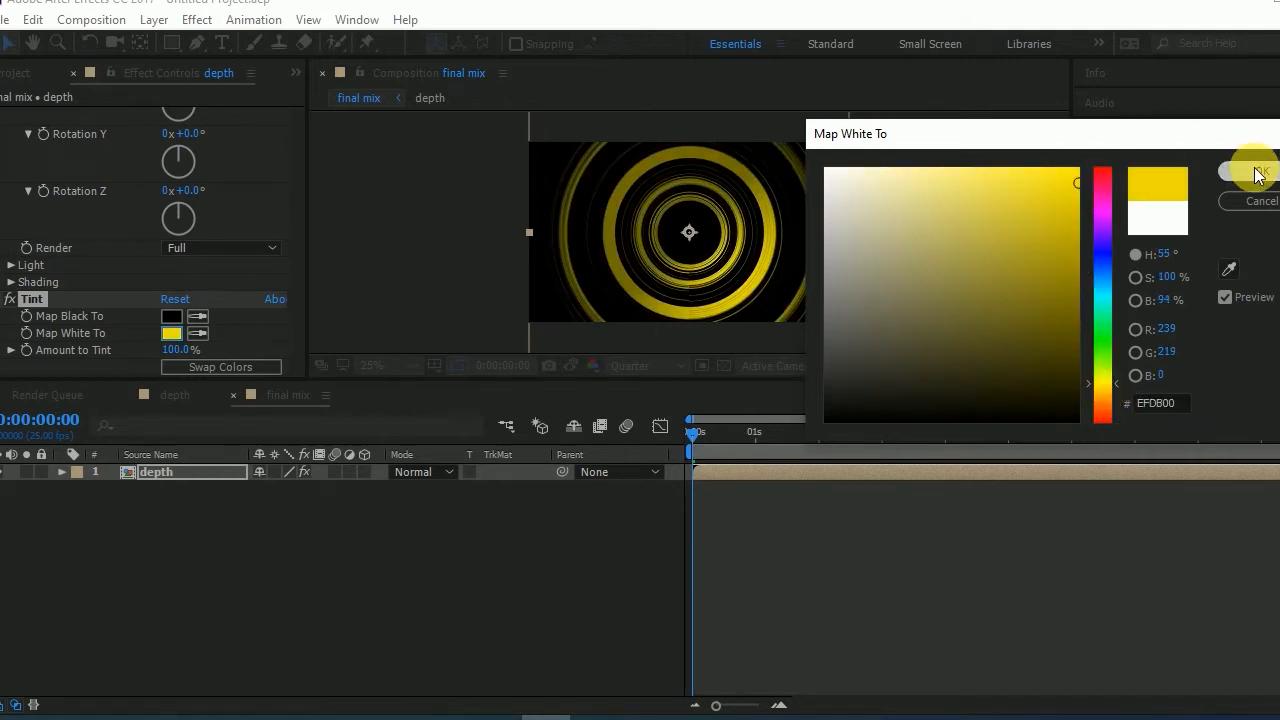
{"action": "left_click", "coordinate": [1260, 171]}
{"action": "left_click_drag", "start_coordinate": [755, 434], "coordinate": [832, 439]}
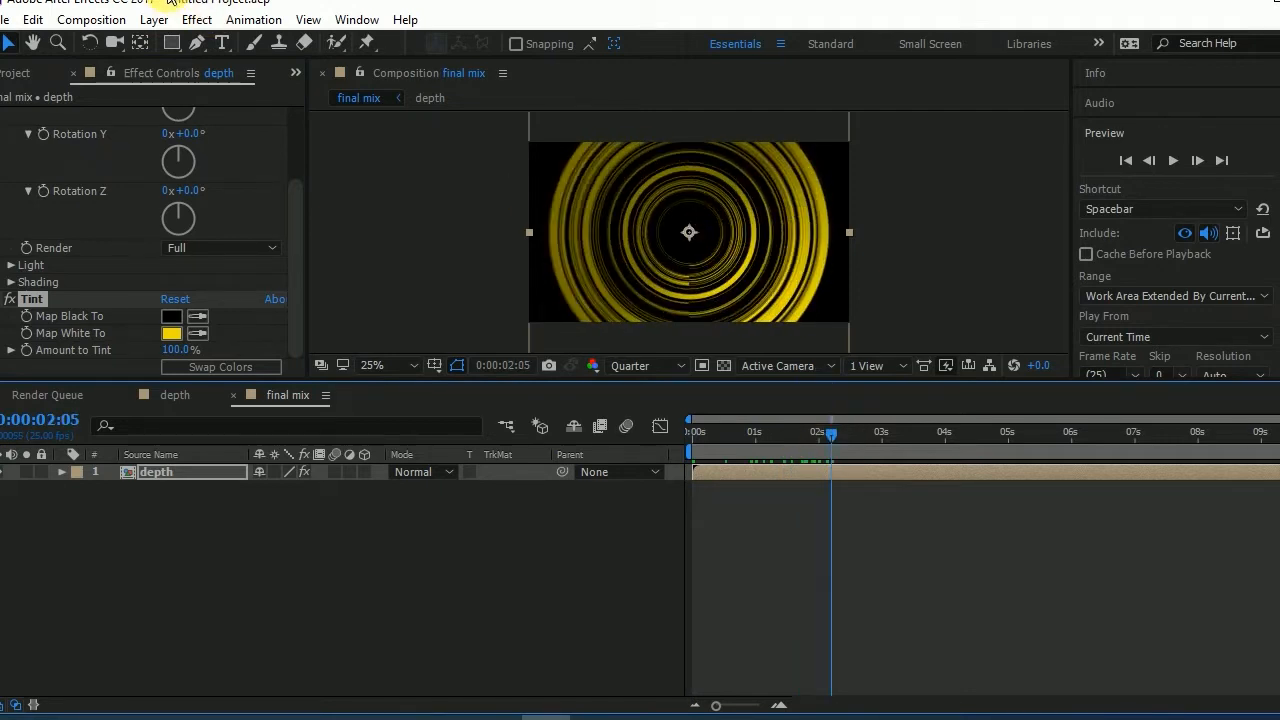
- Apply the CC Vector Blur effect to the depth layer
{"action": "left_click", "coordinate": [190, 19]}
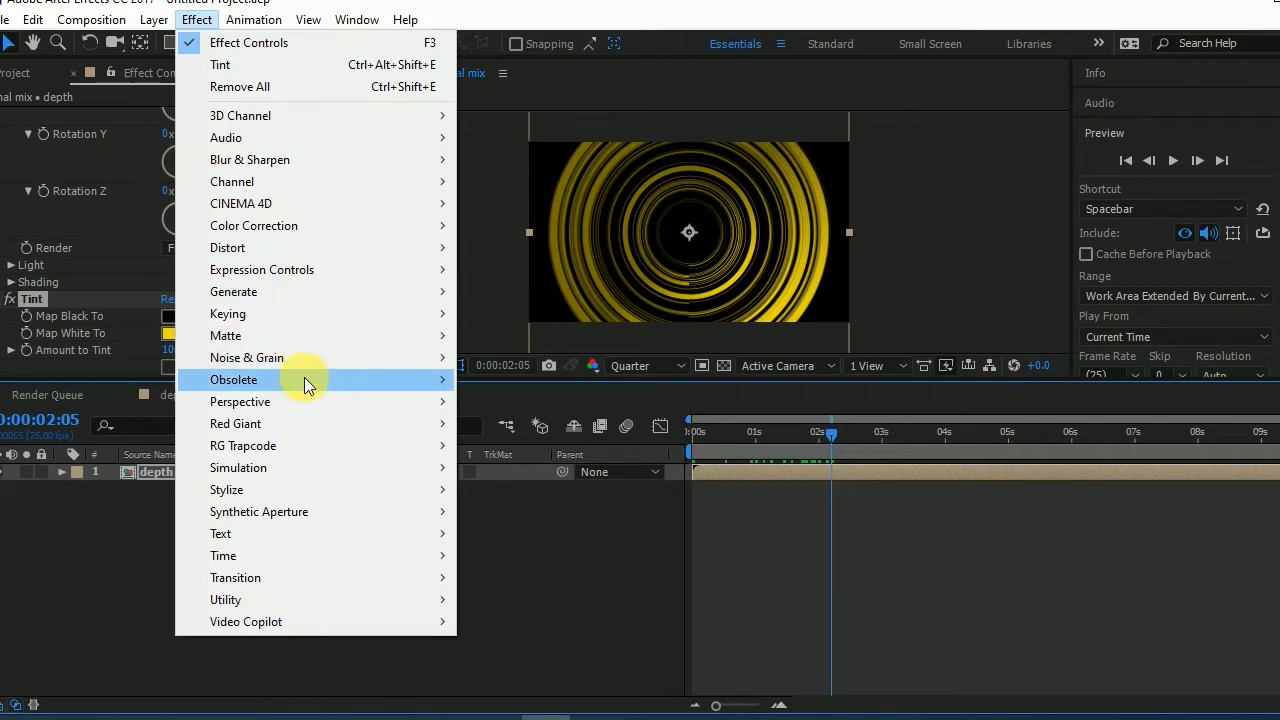
{"action": "mouse_move", "coordinate": [308, 380]}
{"action": "mouse_move", "coordinate": [405, 162]}
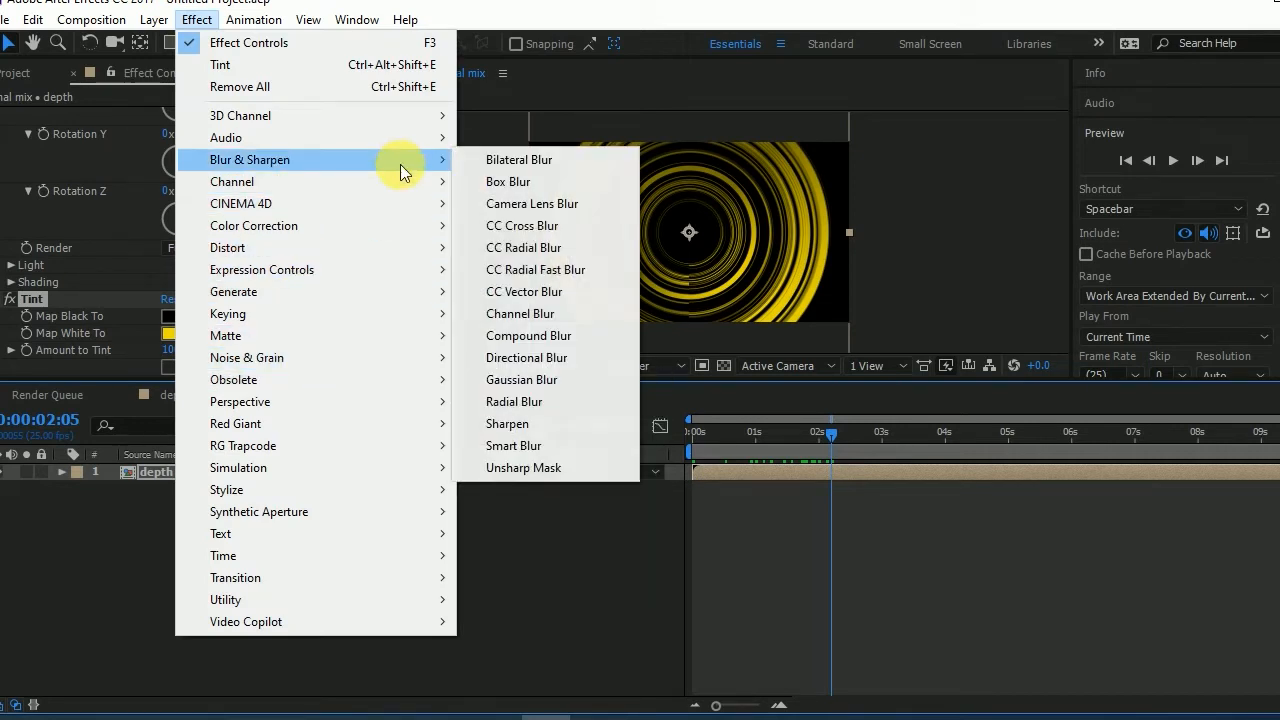
{"action": "left_click", "coordinate": [507, 295]}
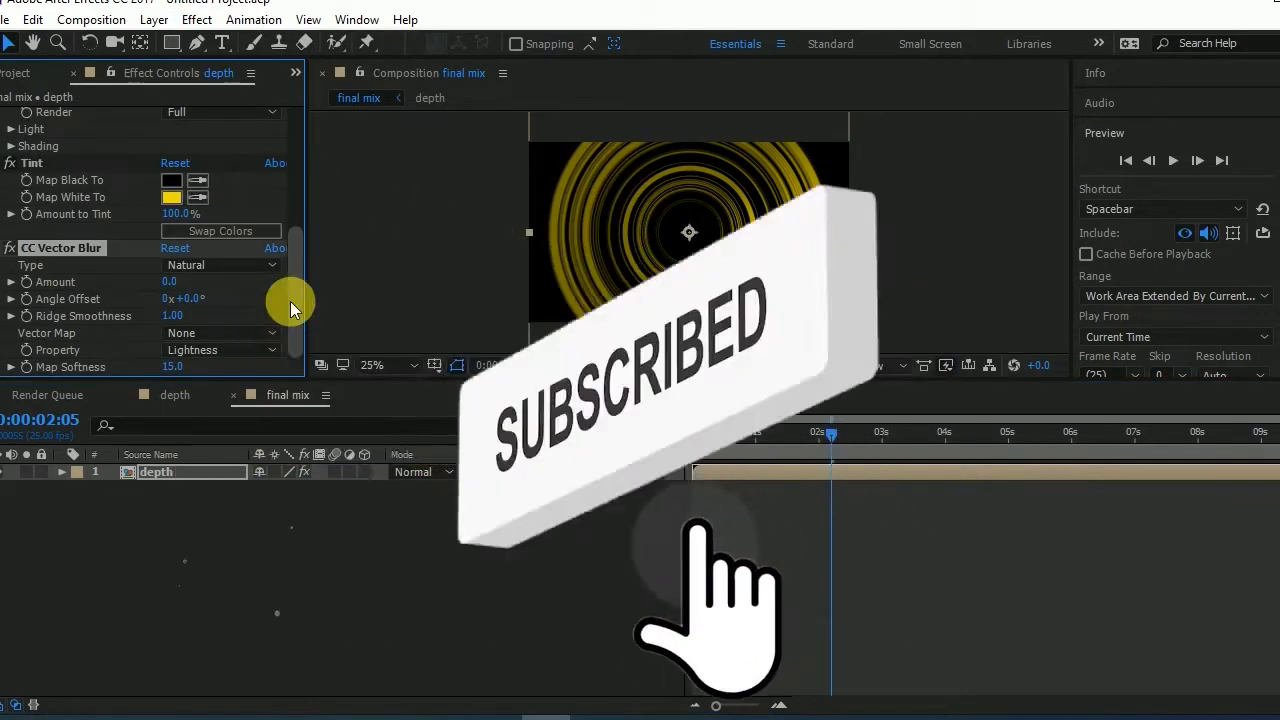
- Set the CC Vector Blur Amount to 125 and Map Softness to about 47, and scrub the timeline to preview the result
{"action": "left_click_drag", "start_coordinate": [172, 281], "coordinate": [311, 293]}
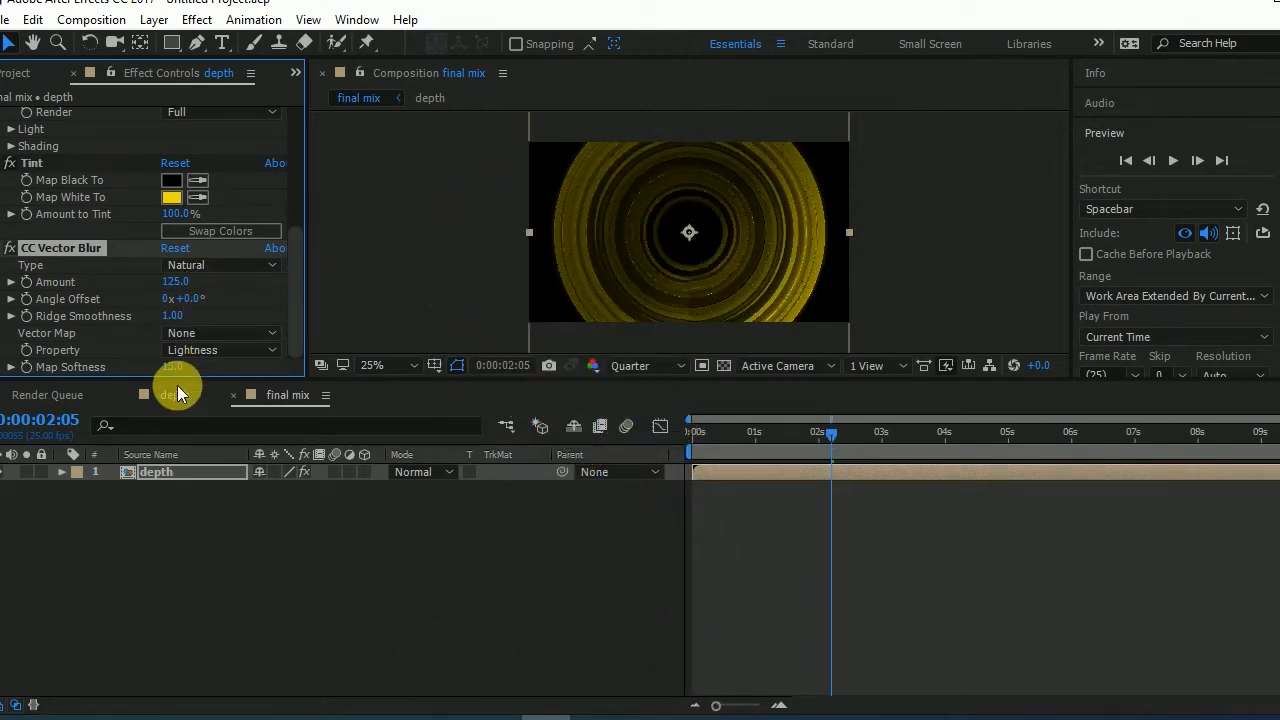
{"action": "left_click_drag", "start_coordinate": [158, 370], "coordinate": [491, 363]}
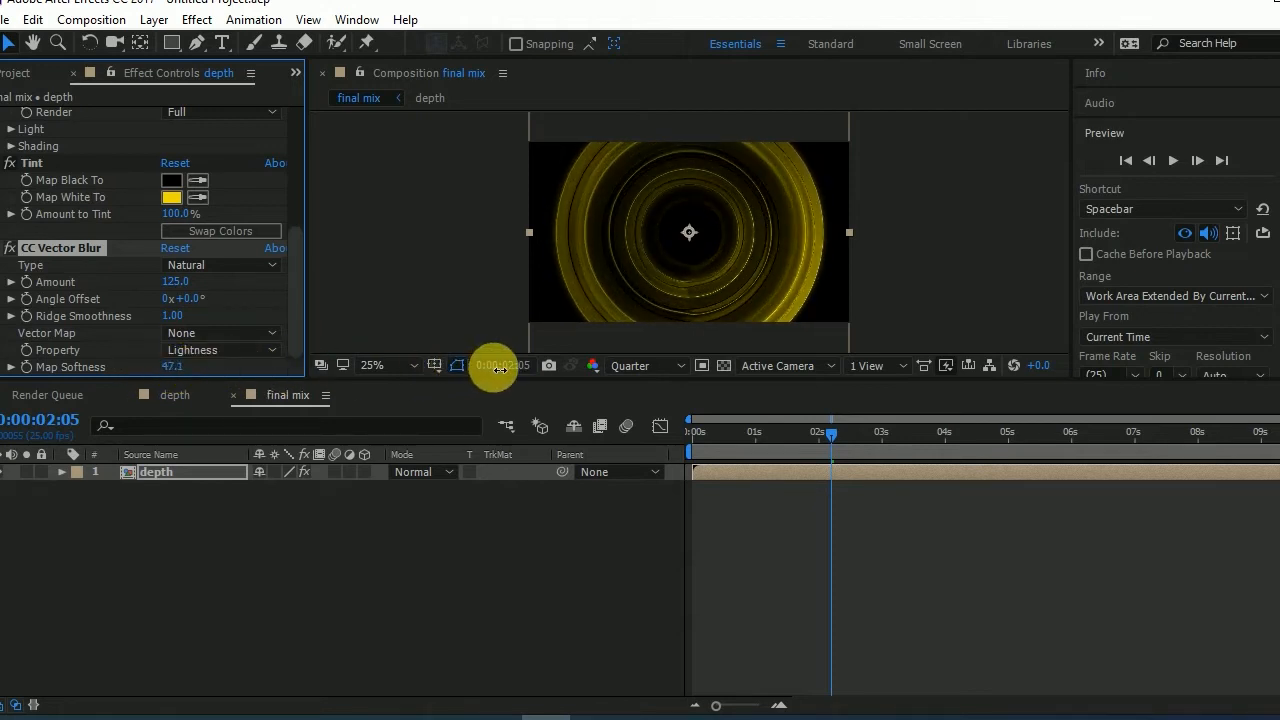
{"action": "left_click", "coordinate": [722, 430]}
{"action": "left_click", "coordinate": [707, 428]}
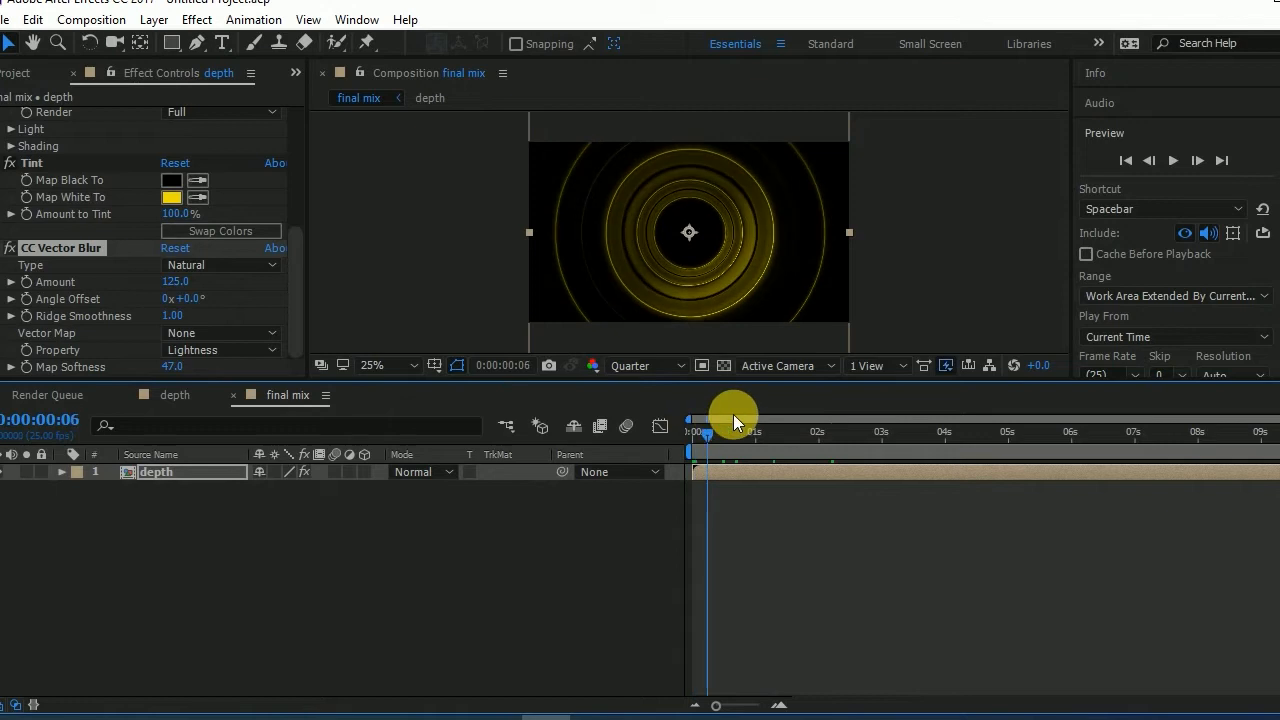
{"action": "left_click_drag", "start_coordinate": [769, 410], "coordinate": [871, 400]}
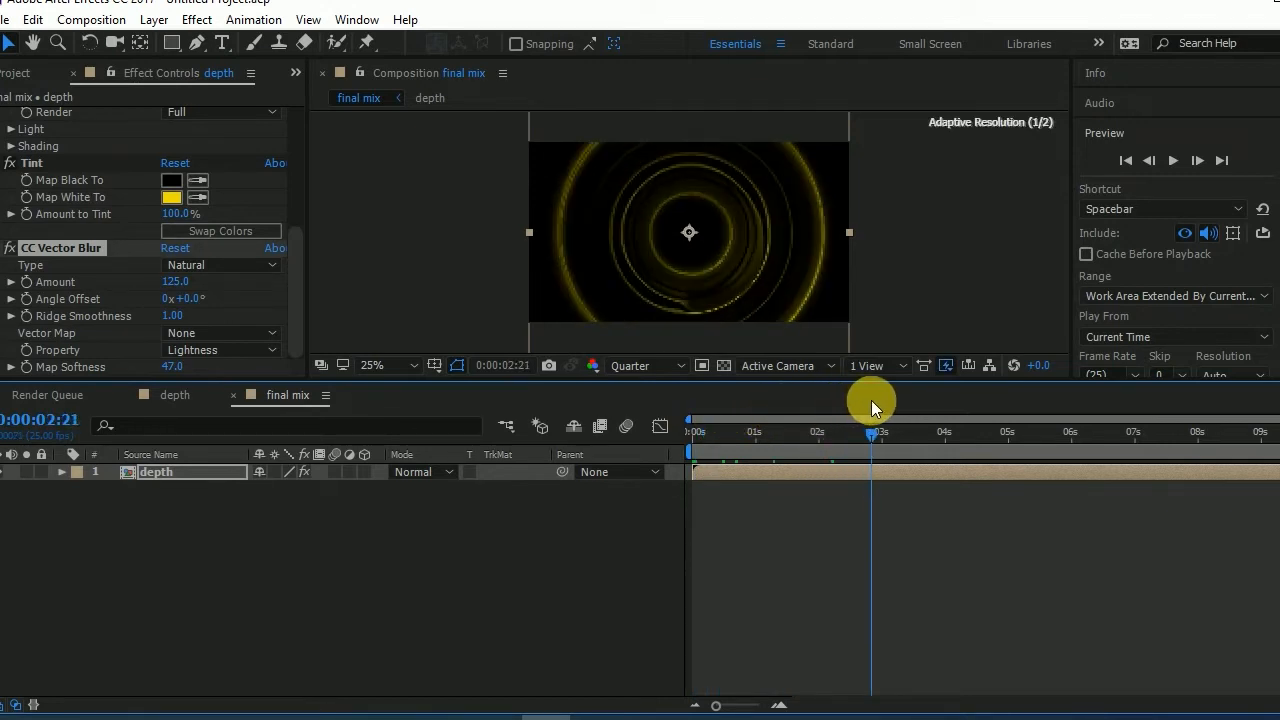
- Collapse the CC Vector Blur settings and apply the Glow effect to the depth layer
{"action": "left_click", "coordinate": [1, 248]}
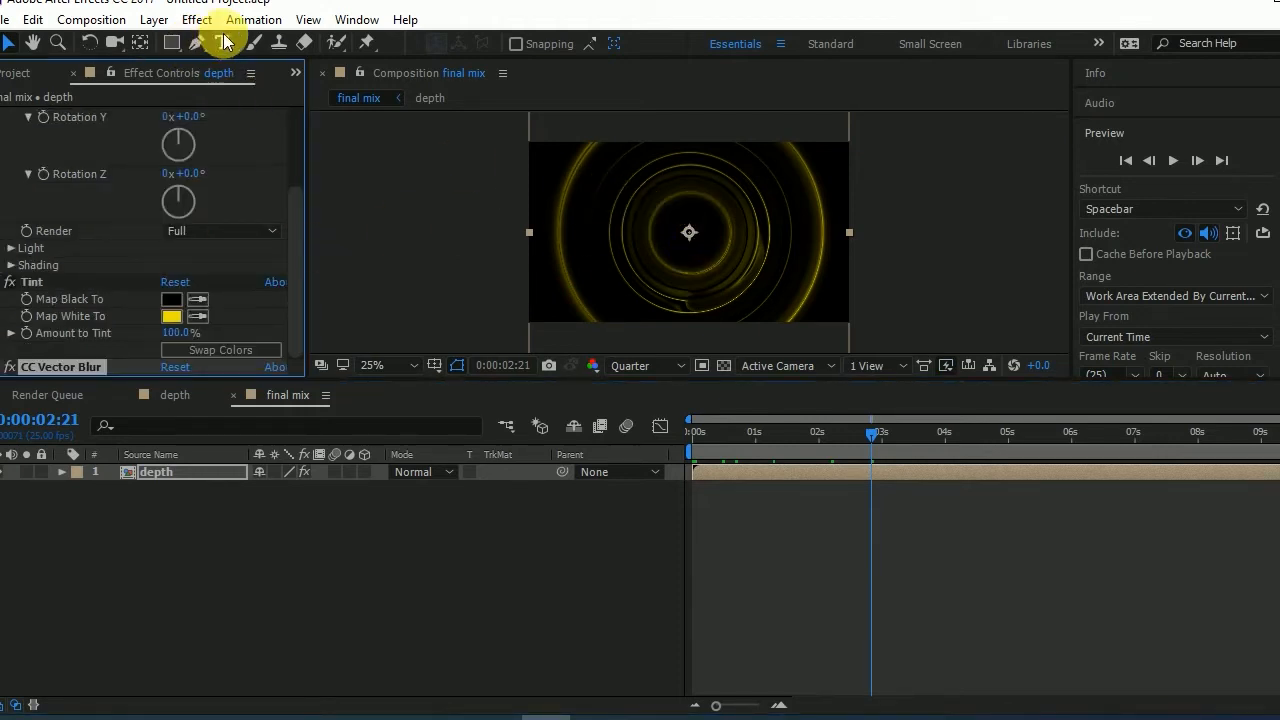
{"action": "left_click", "coordinate": [196, 19]}
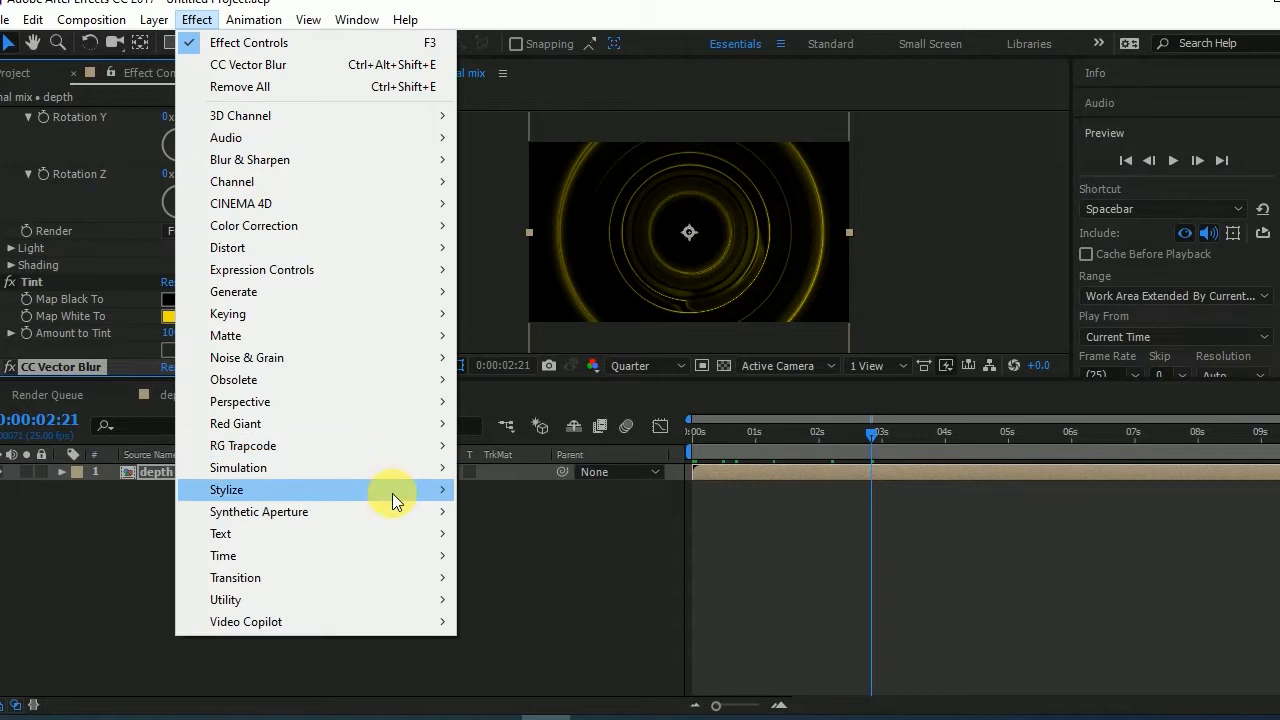
{"action": "mouse_move", "coordinate": [415, 488]}
{"action": "left_click", "coordinate": [519, 563]}
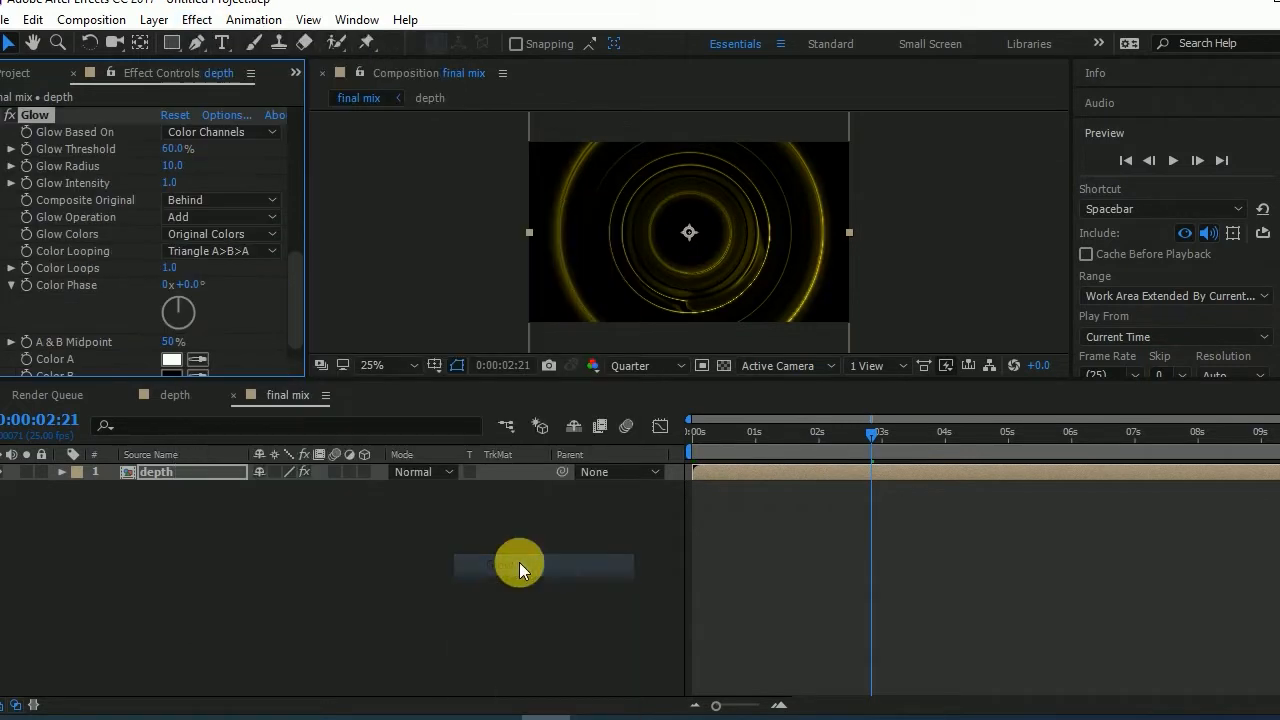
- Set Glow Threshold to 43.1% and Glow Radius to 36, raise Glow Intensity slightly, and scrub the timeline to preview the tunnel
{"action": "scroll", "coordinate": [190, 298], "scroll_direction": "up", "scroll_amount": 4}
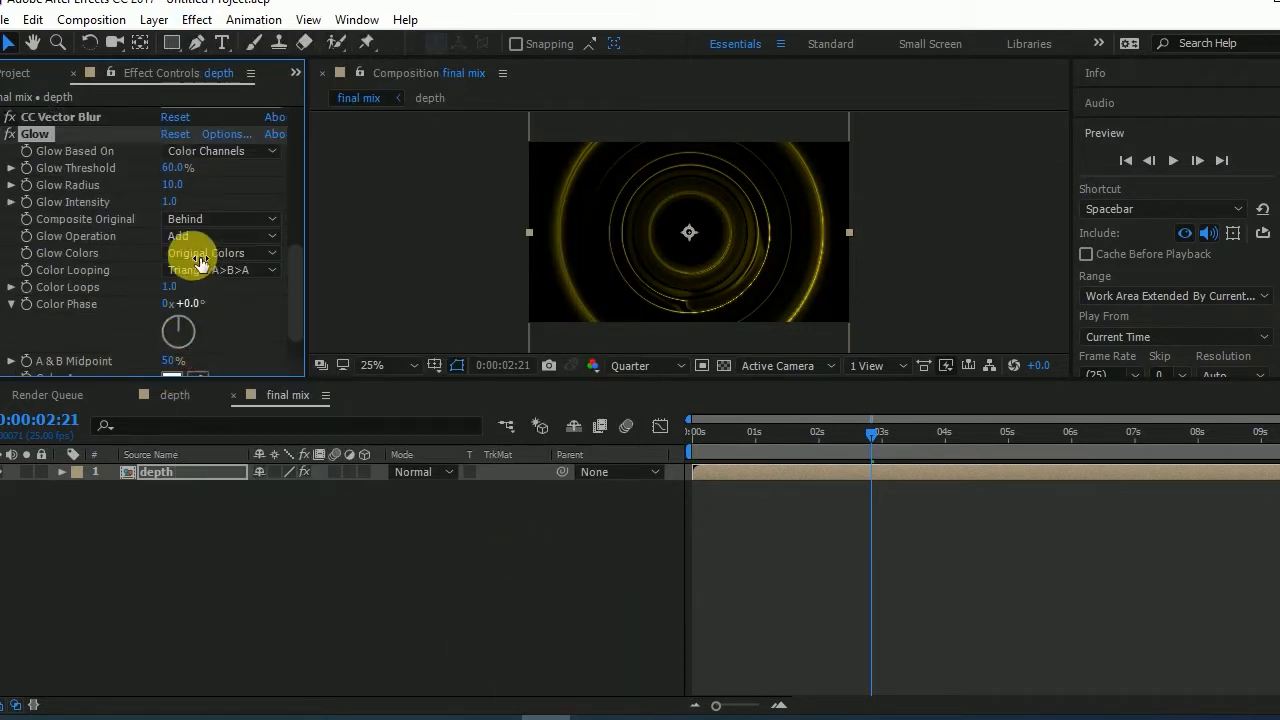
{"action": "left_click_drag", "start_coordinate": [171, 213], "coordinate": [177, 255]}
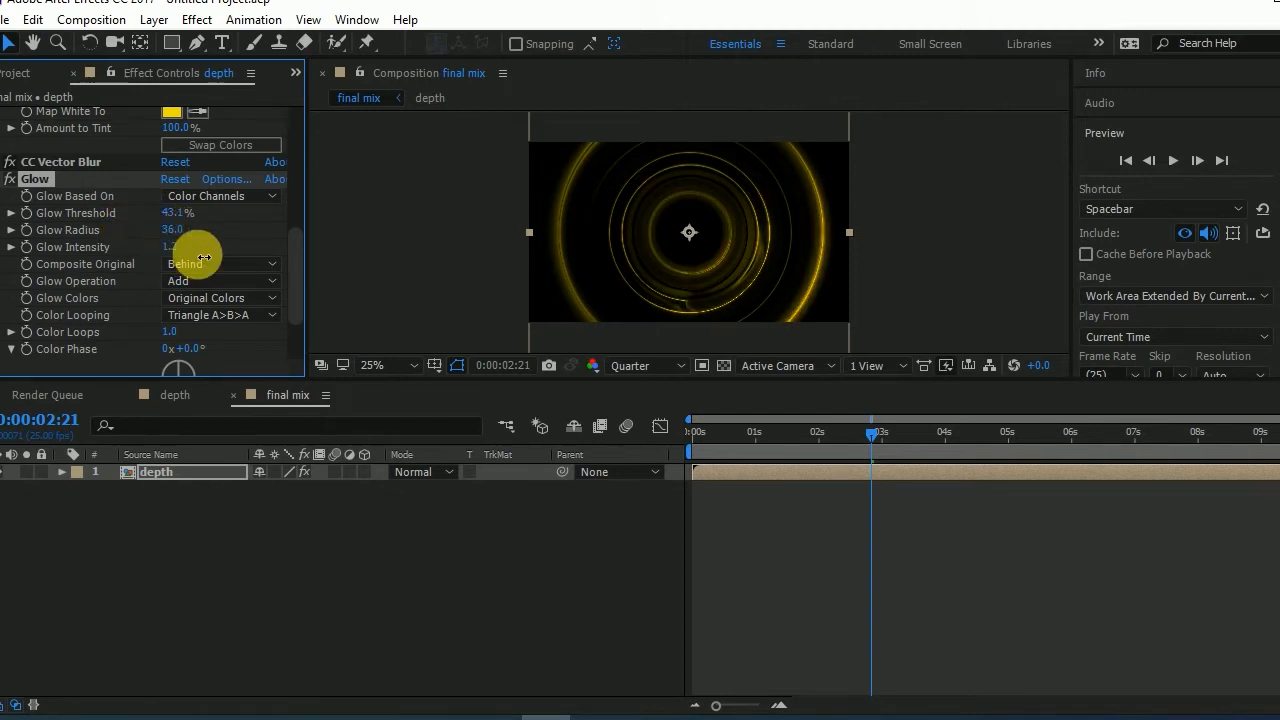
{"action": "left_click_drag", "start_coordinate": [718, 432], "coordinate": [752, 427]}
{"action": "left_click_drag", "start_coordinate": [765, 426], "coordinate": [860, 435]}
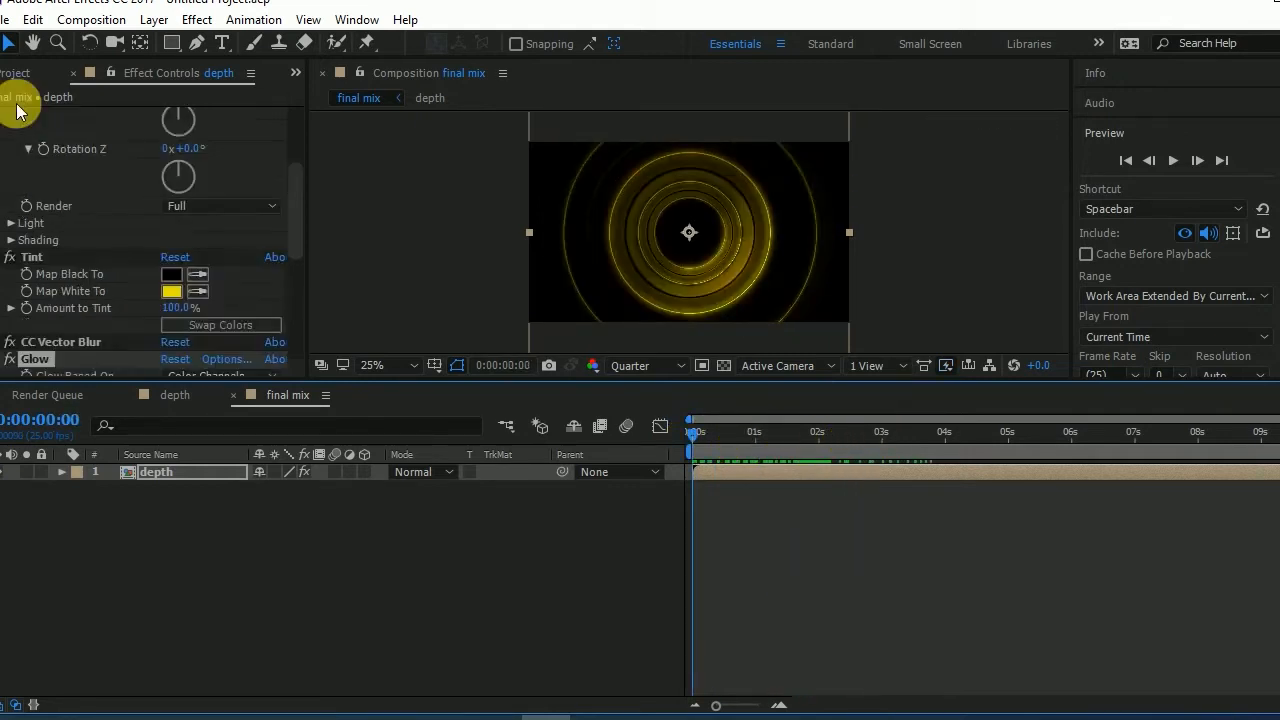
- Duplicate the depth composition in the project and rename the copy "grid"
{"action": "left_click", "coordinate": [15, 75]}
{"action": "left_click", "coordinate": [100, 325]}
{"action": "left_click", "coordinate": [23, 253]}
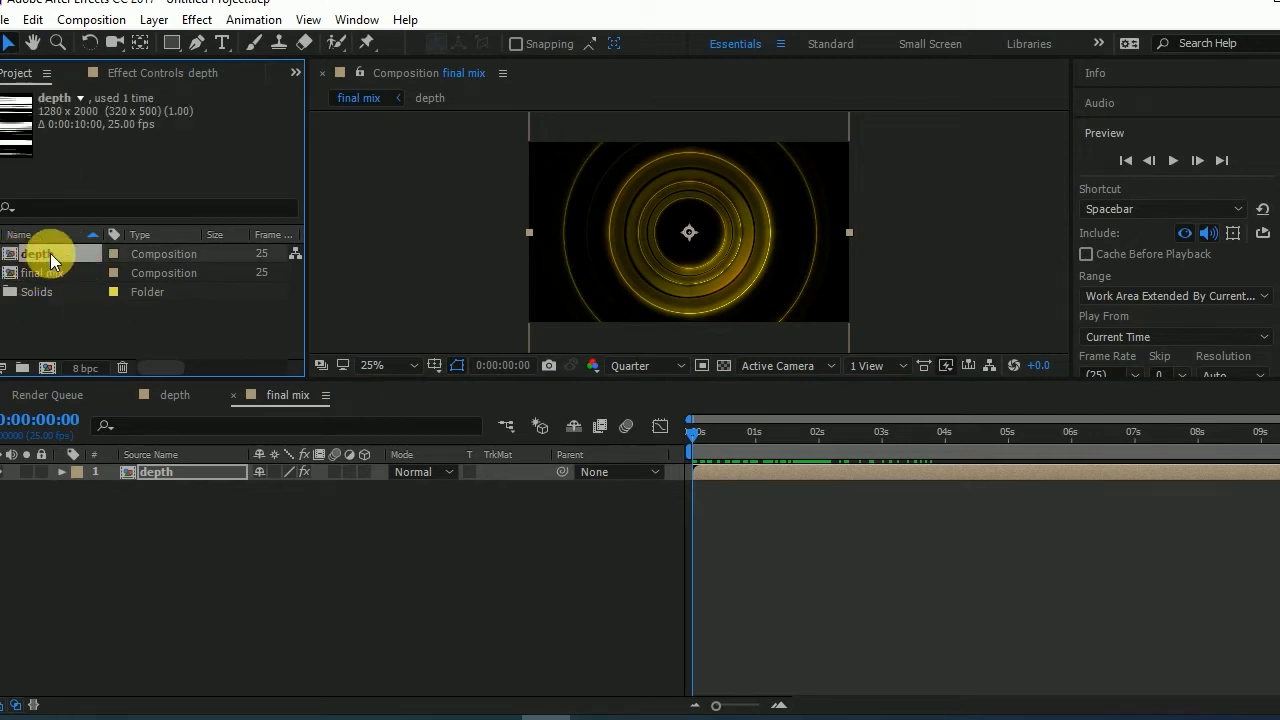
{"action": "key", "text": "ctrl+d"}
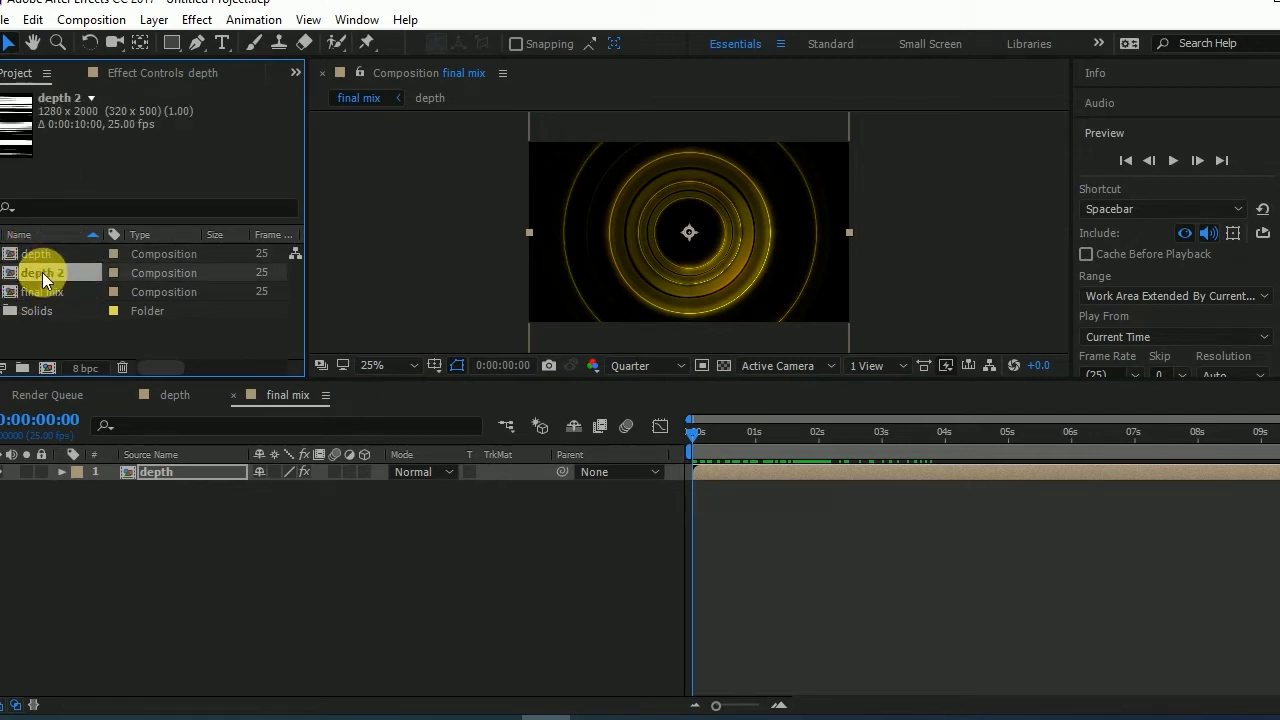
{"action": "key", "text": "Return"}
{"action": "type", "text": "grid"}
{"action": "left_click", "coordinate": [79, 316]}
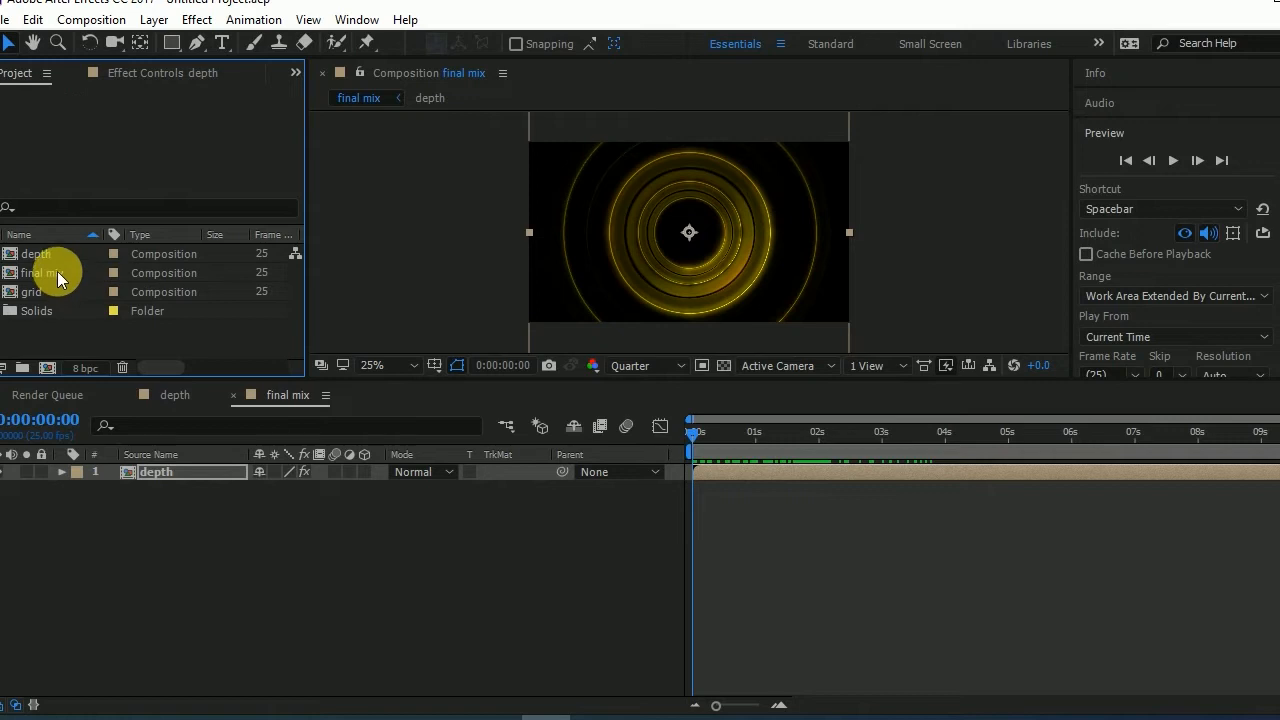
- Open the grid composition and delete its clouds layer
{"action": "left_click", "coordinate": [51, 289]}
{"action": "double_click", "coordinate": [54, 288]}
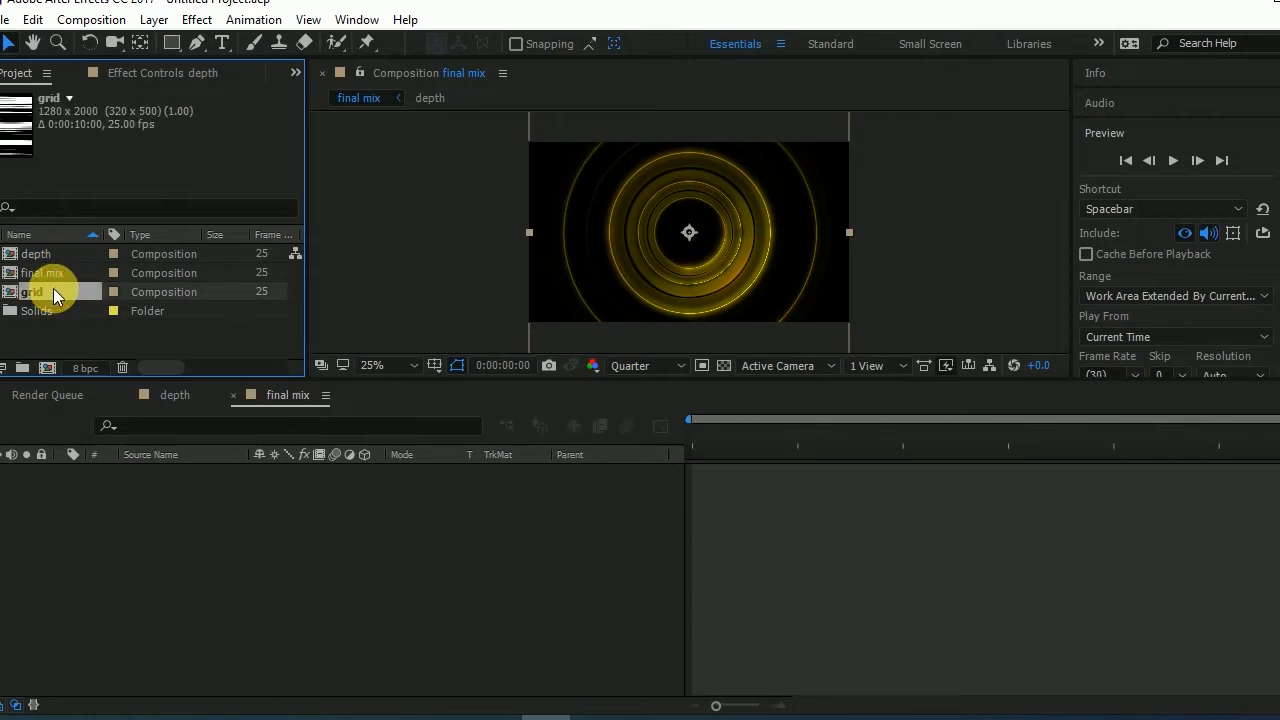
{"action": "key", "text": "space"}
{"action": "key", "text": "space"}
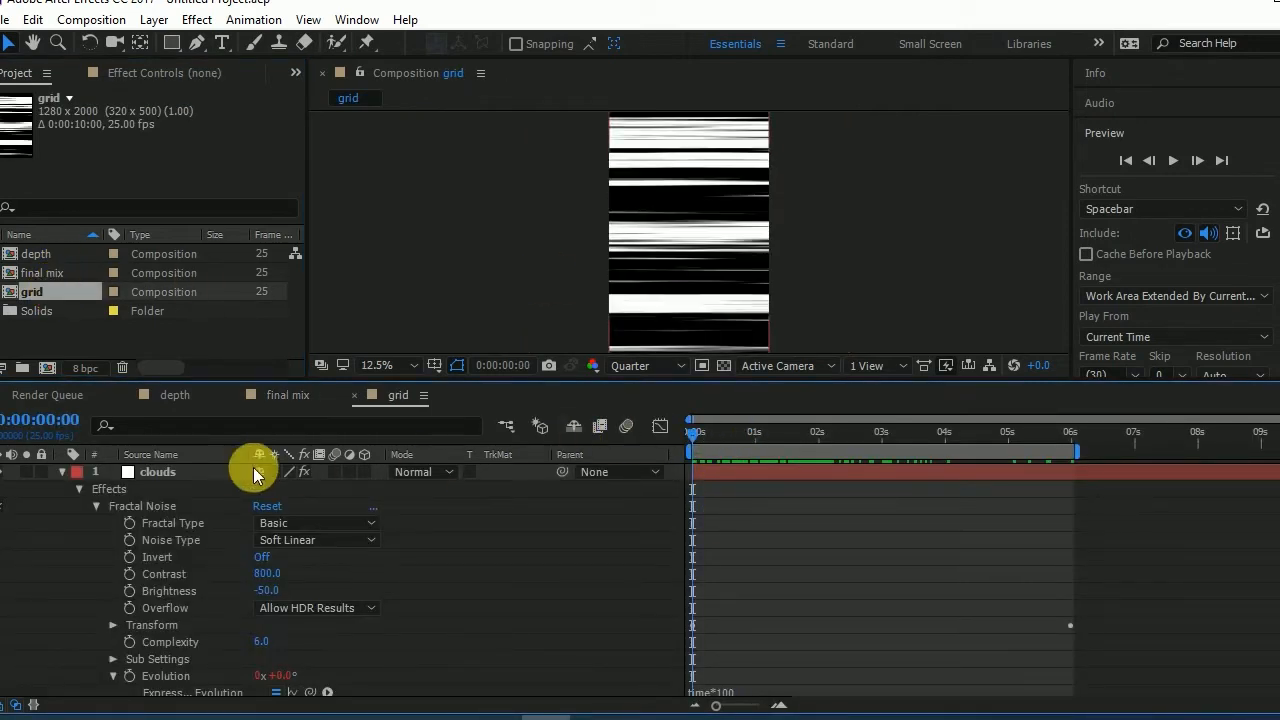
{"action": "left_click", "coordinate": [209, 472]}
{"action": "key", "text": "Delete"}
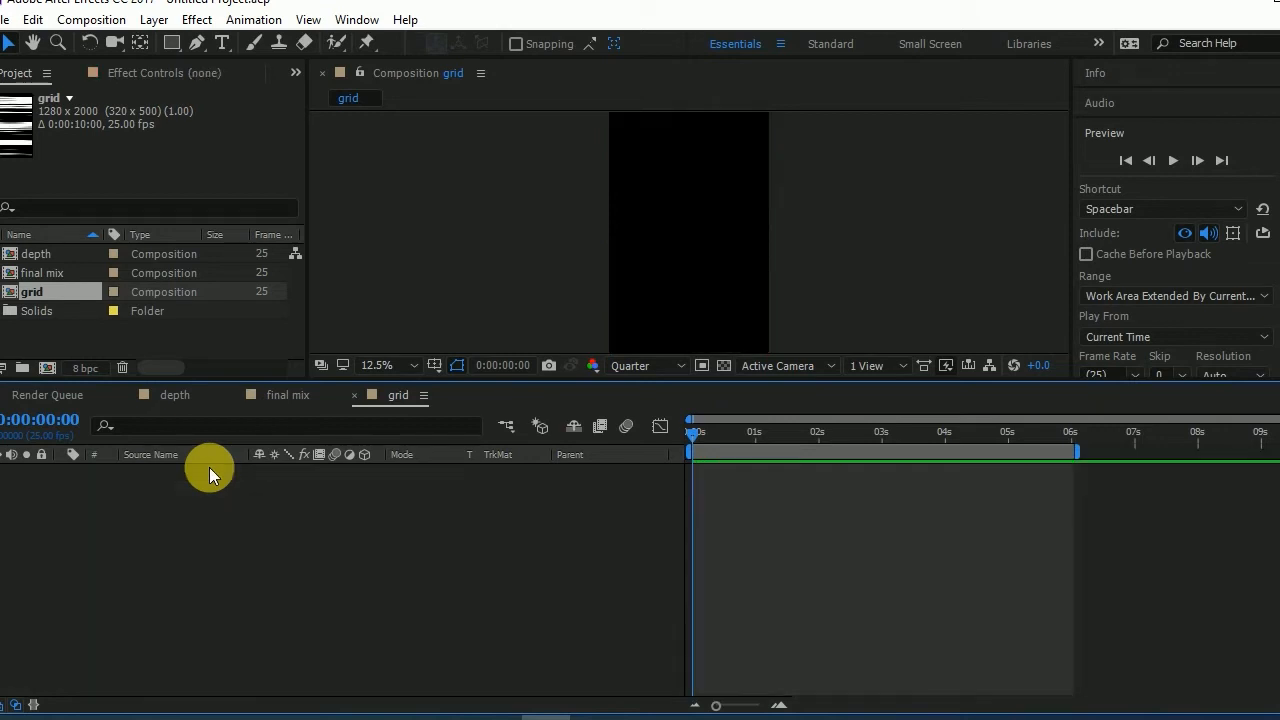
- Create a white solid named "line" at 1280 x 2000 px in the grid composition
{"action": "right_click", "coordinate": [225, 504]}
{"action": "mouse_move", "coordinate": [456, 520]}
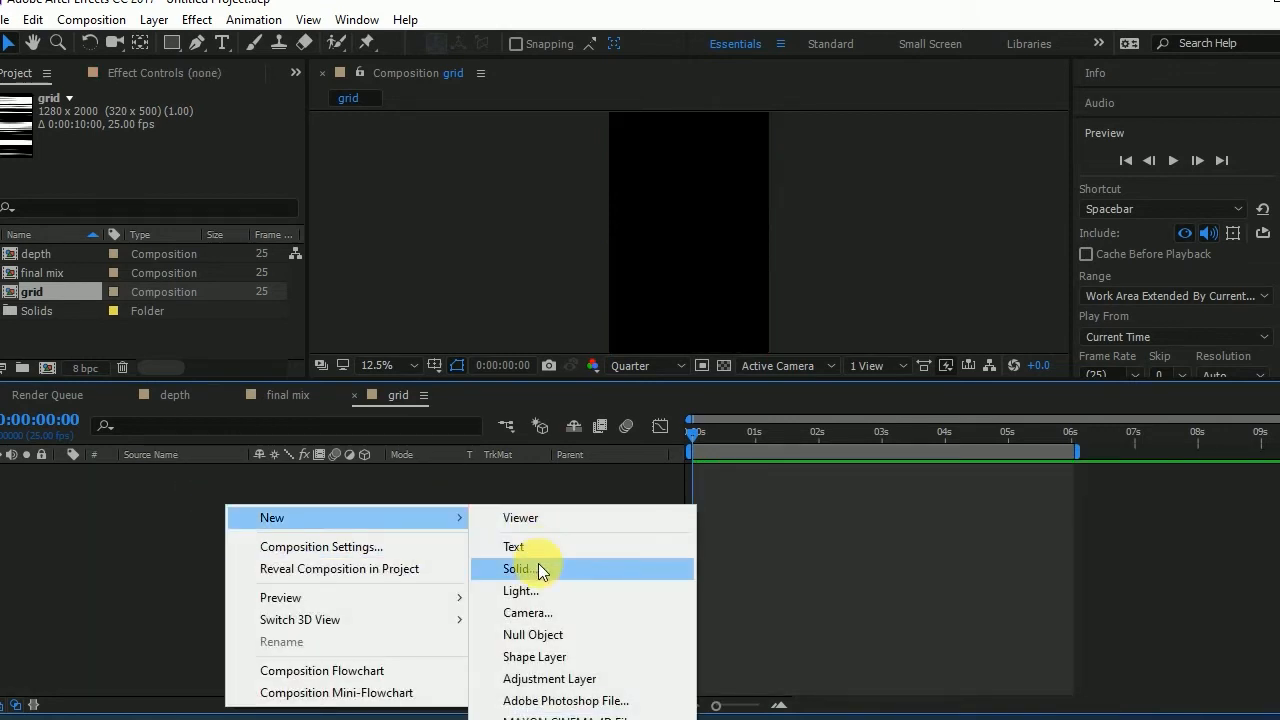
{"action": "left_click", "coordinate": [540, 566]}
{"action": "left_click_drag", "start_coordinate": [858, 77], "coordinate": [933, 72]}
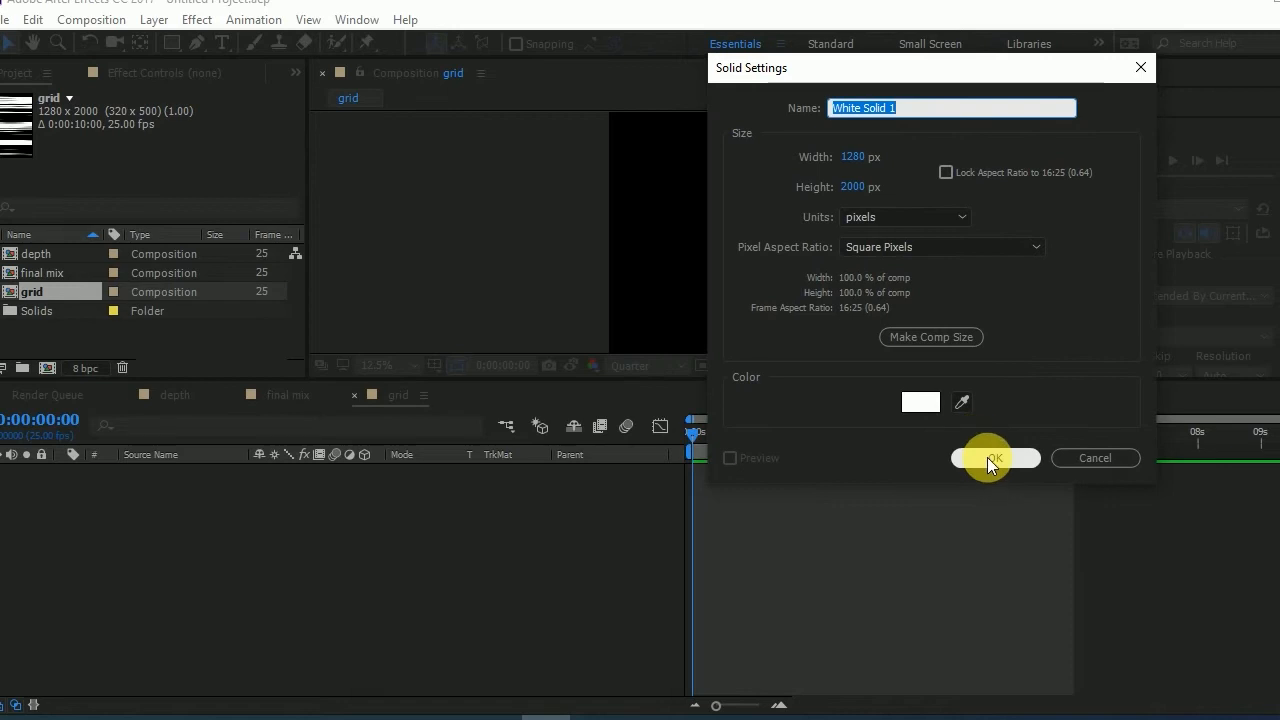
{"action": "type", "text": "line"}
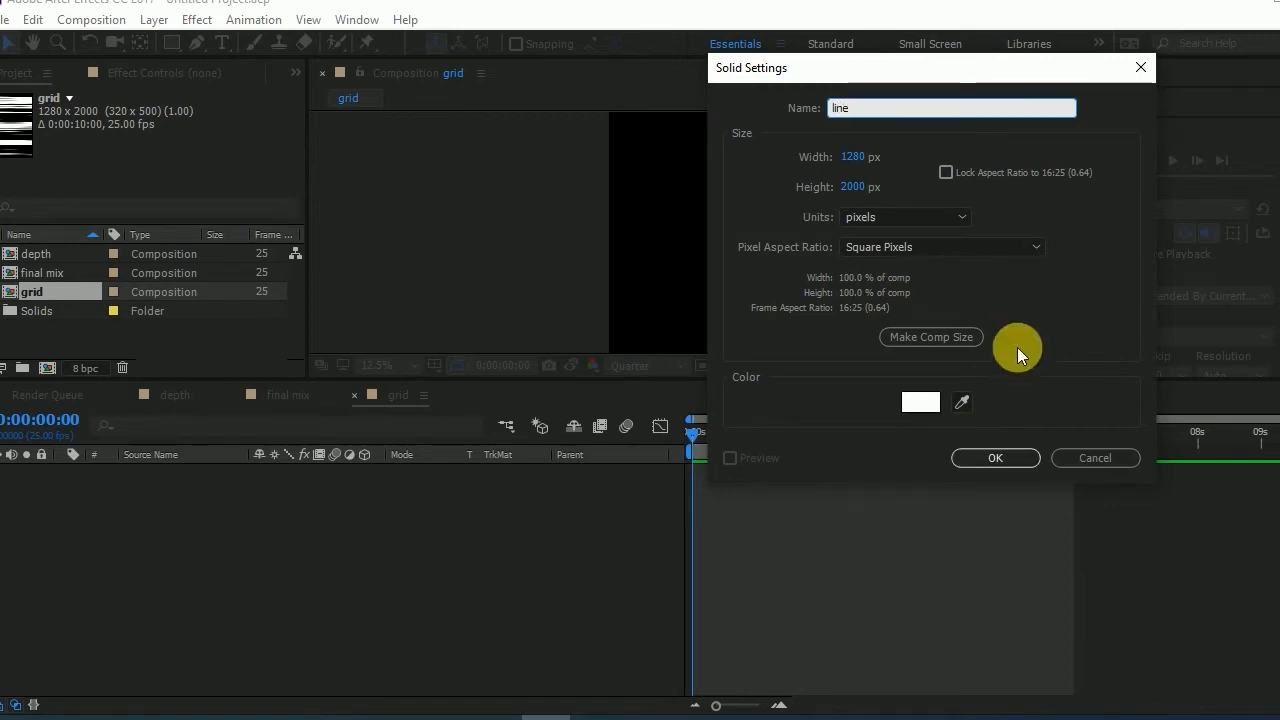
{"action": "left_click", "coordinate": [961, 462]}
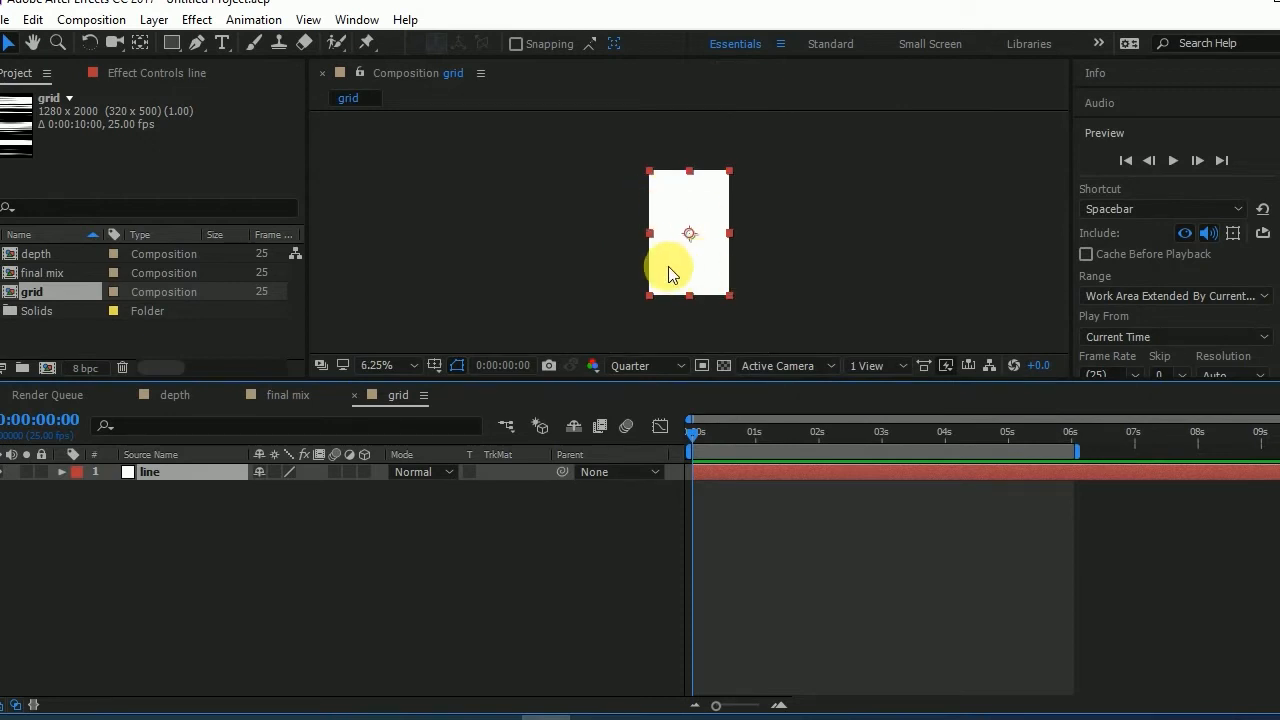
- Apply the Grid effect from the Generate category to the line solid
{"action": "left_click", "coordinate": [196, 19]}
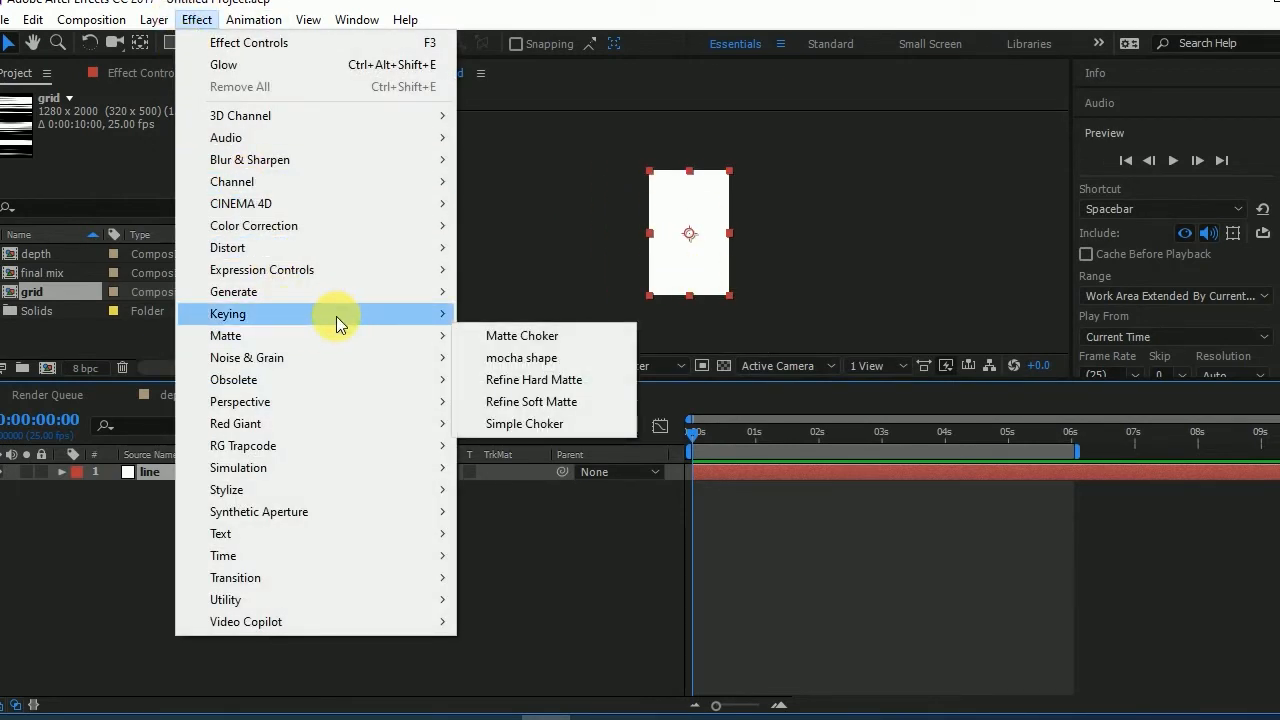
{"action": "mouse_move", "coordinate": [429, 292]}
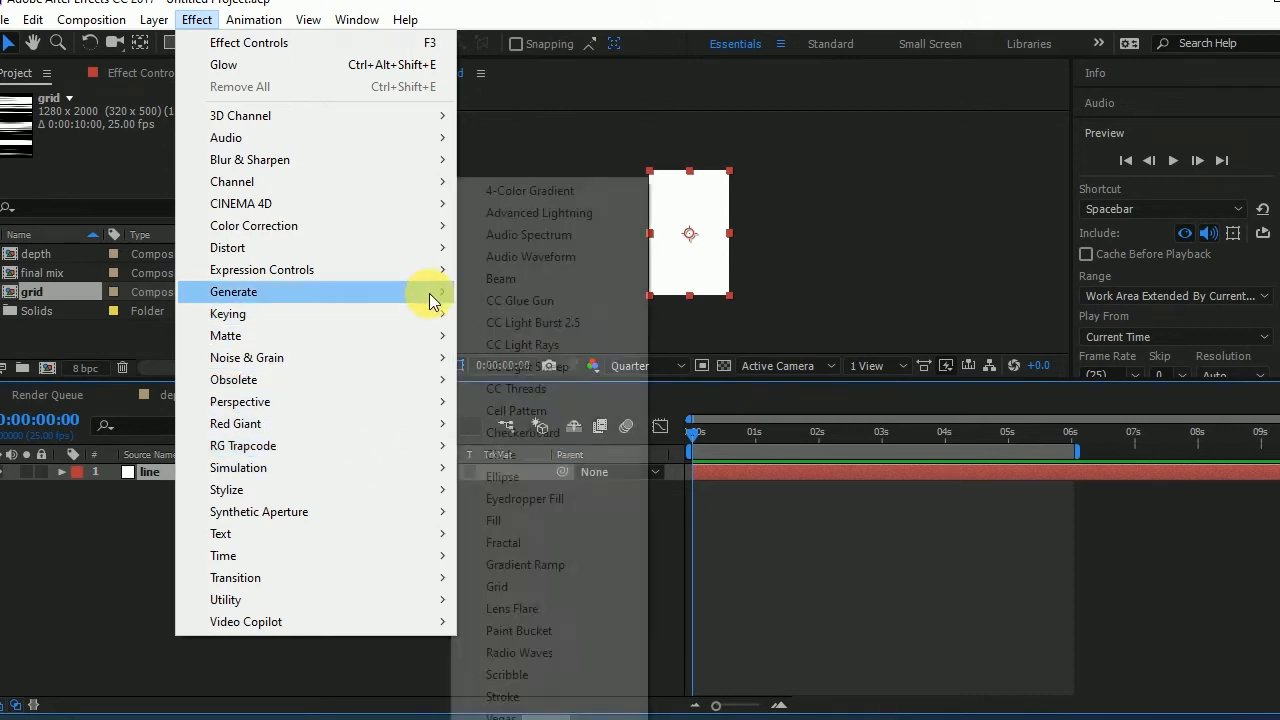
{"action": "left_click", "coordinate": [527, 580]}
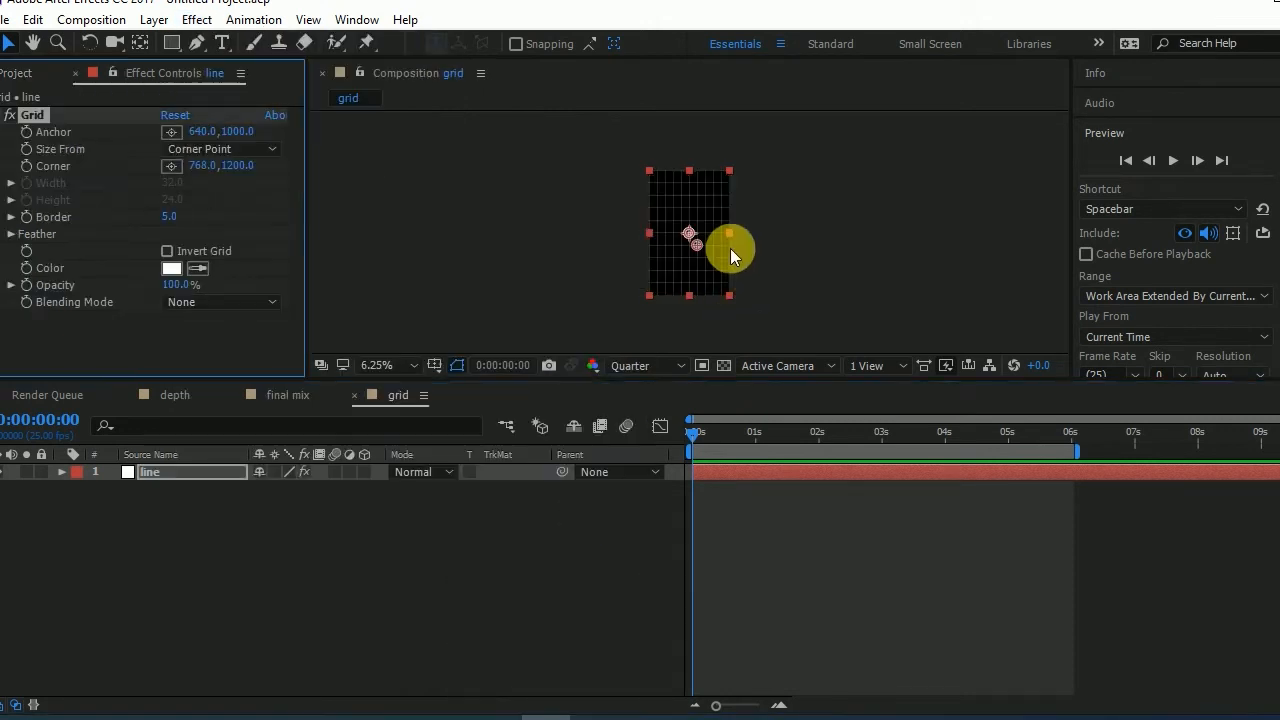
- Size the line layer's grid by Width Slider and set its border to 4
{"action": "left_click", "coordinate": [218, 156]}
{"action": "left_click", "coordinate": [221, 194]}
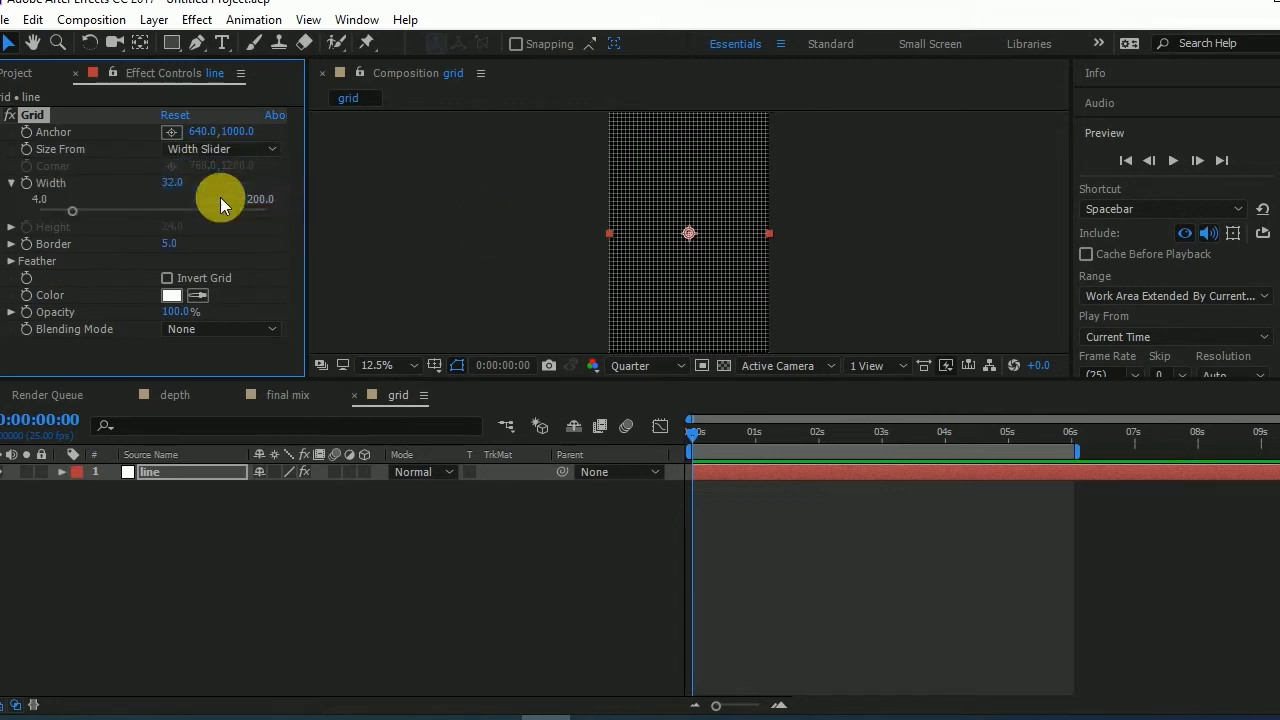
{"action": "left_click", "coordinate": [170, 244]}
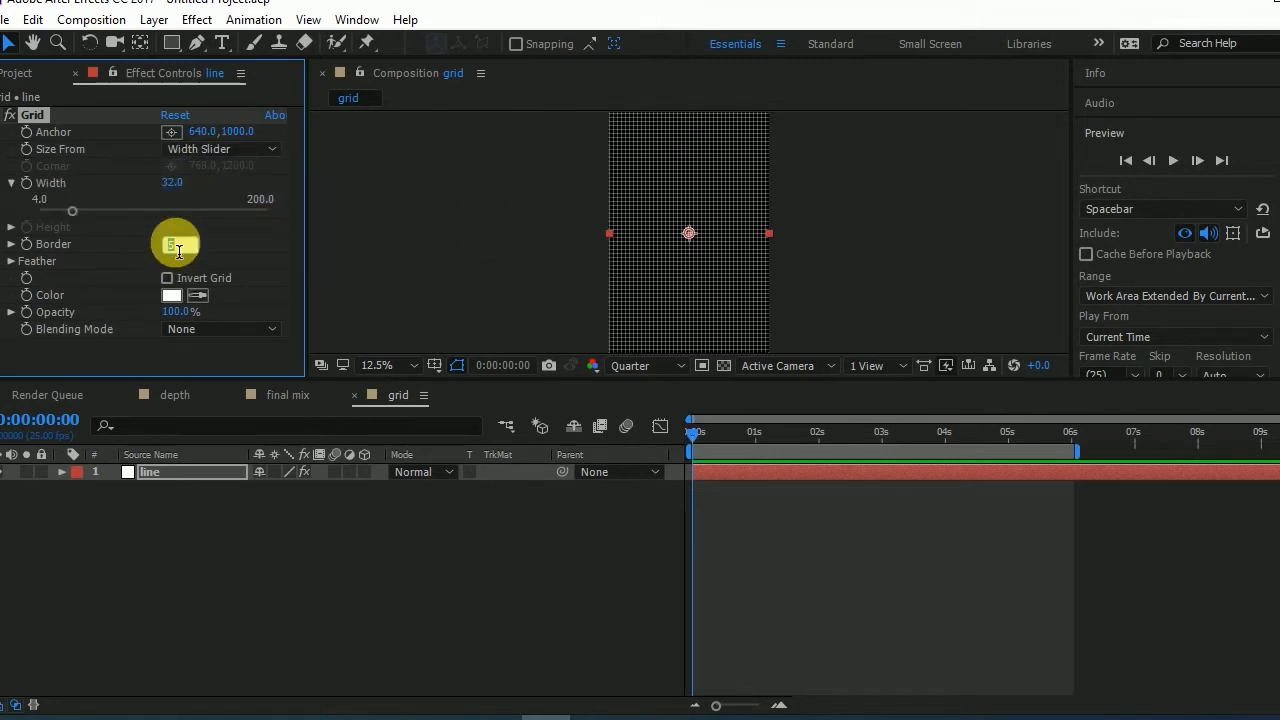
{"action": "type", "text": "4"}
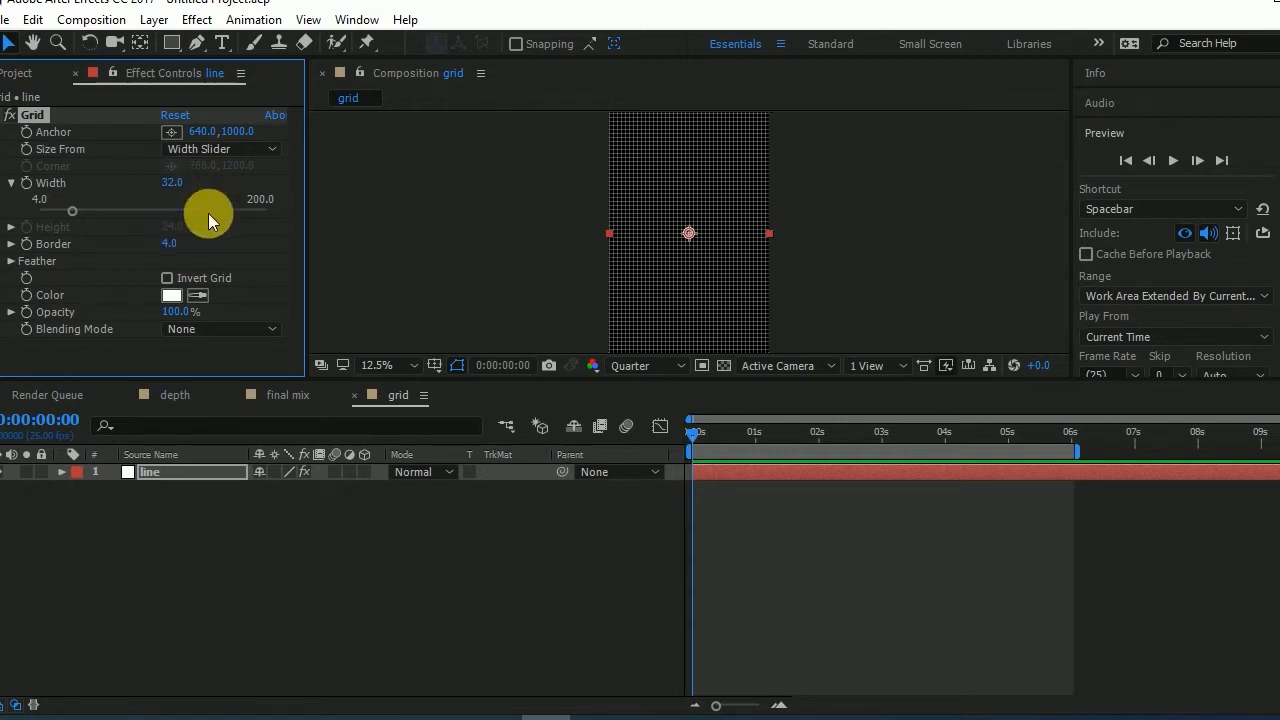
{"action": "key", "text": "period"}
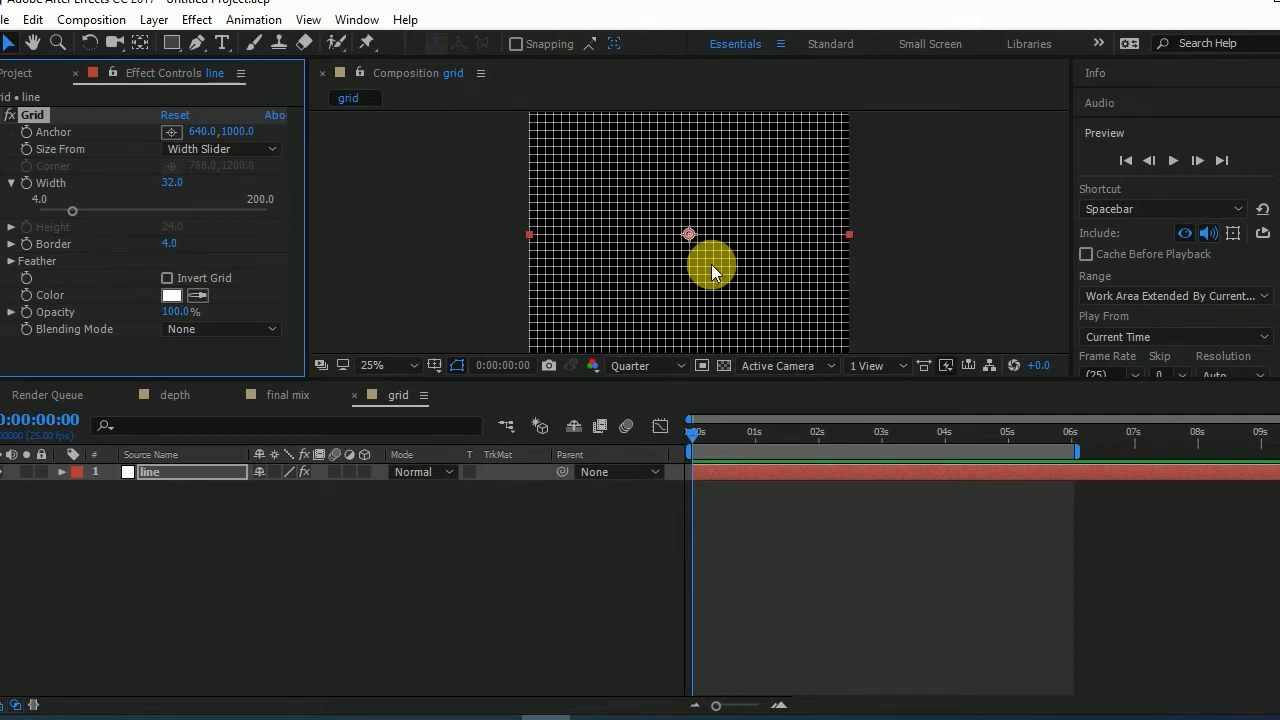
- Duplicate the depth layer in the final mix composition and rename the copy "grid"
{"action": "left_click", "coordinate": [290, 395]}
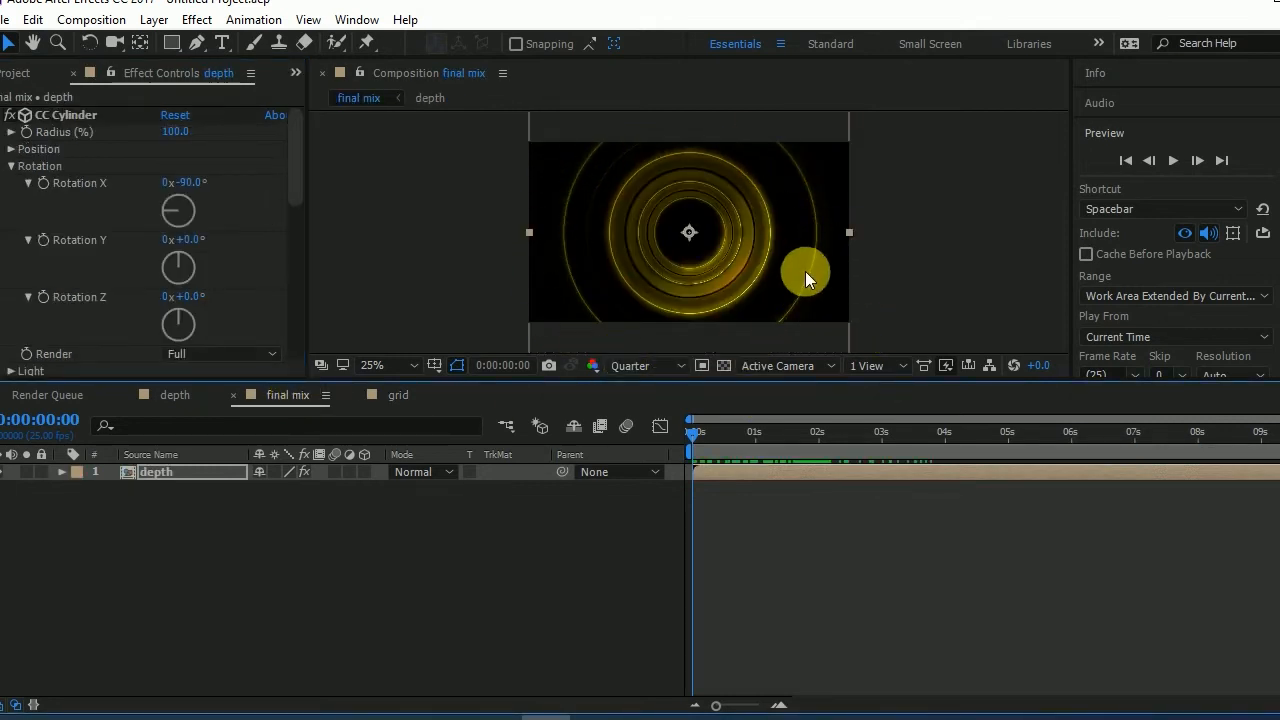
{"action": "left_click", "coordinate": [158, 478]}
{"action": "key", "text": "ctrl+d"}
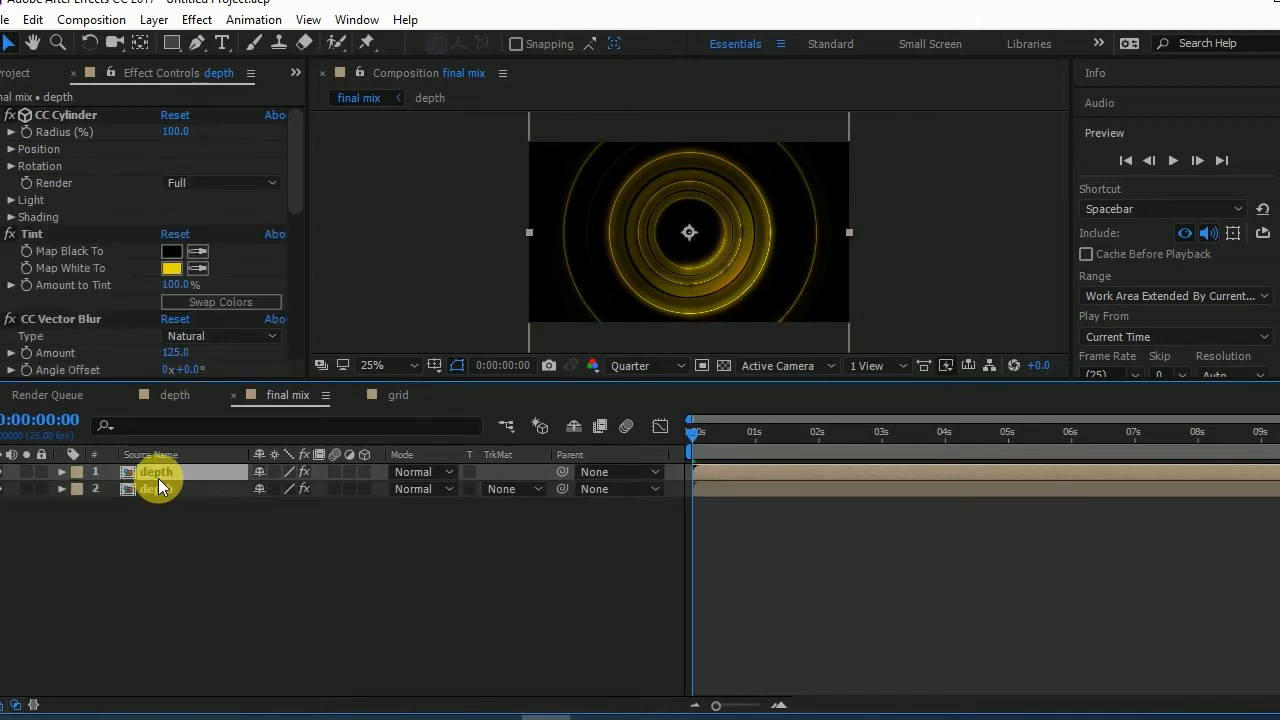
{"action": "key", "text": "Return"}
{"action": "type", "text": "grid"}
{"action": "key", "text": "Return"}
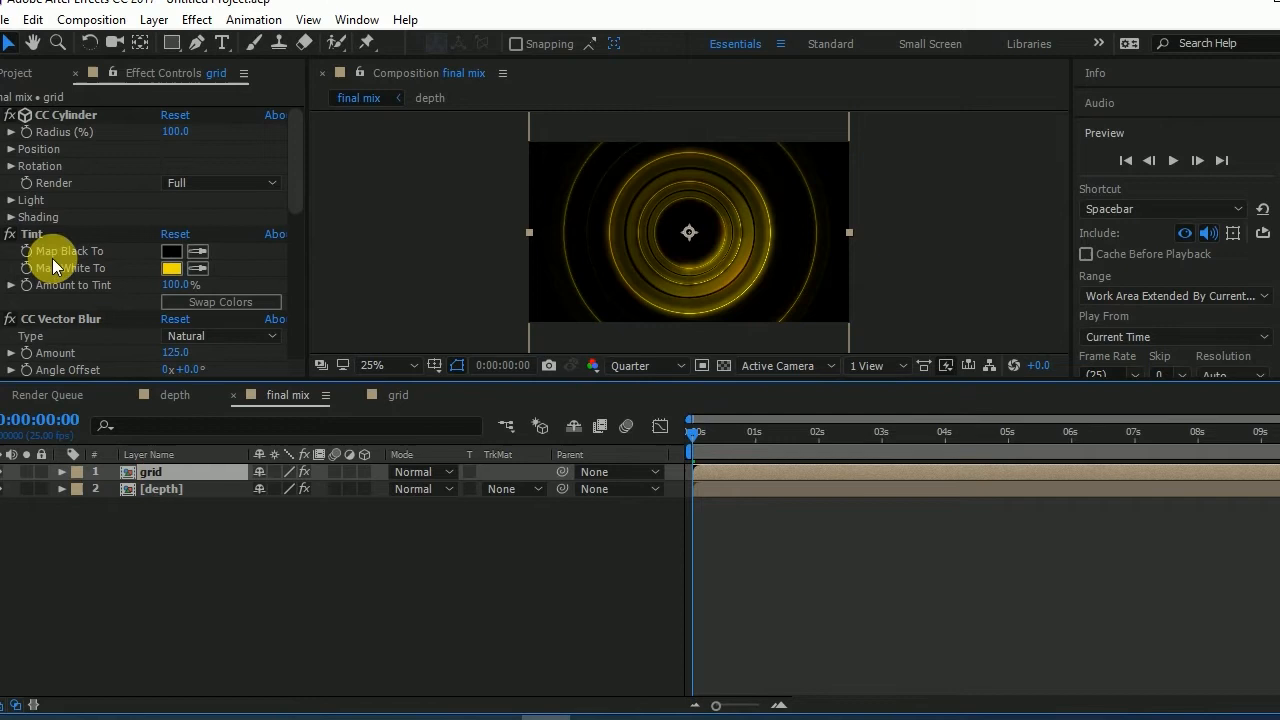
- Replace the source of the duplicated grid layer with the grid composition and preview the first two seconds
{"action": "left_click", "coordinate": [16, 72]}
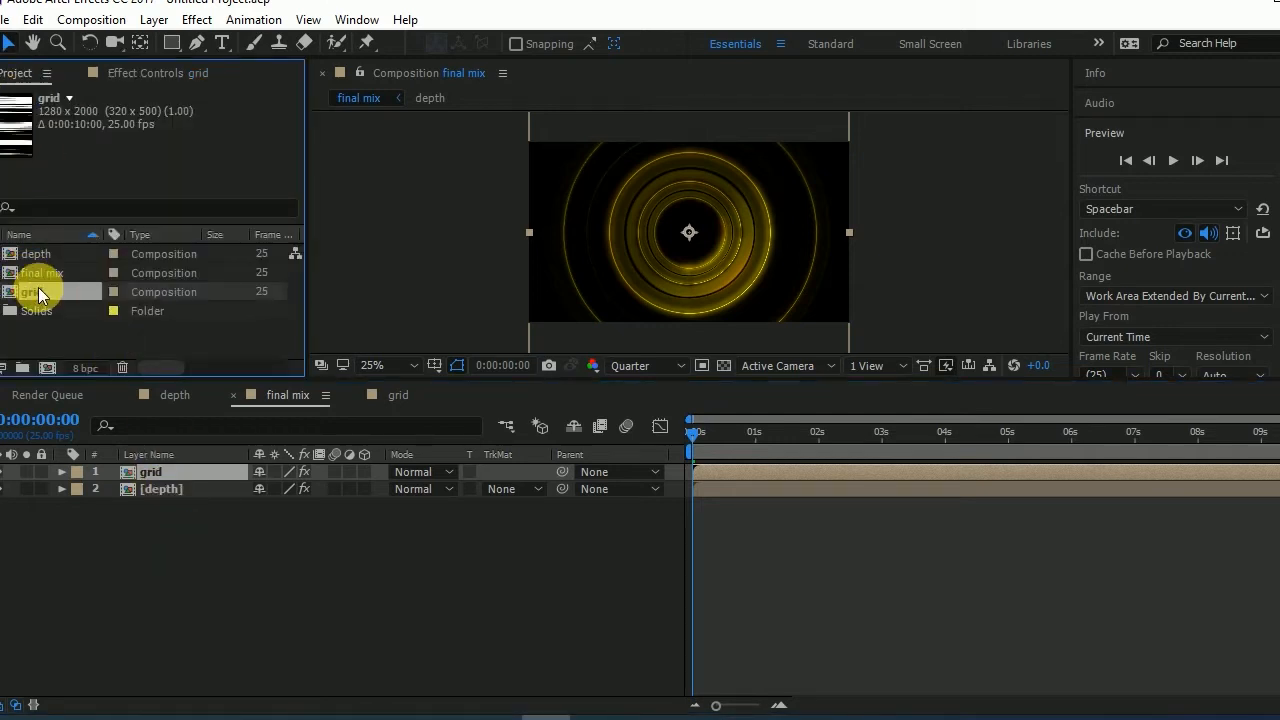
{"action": "left_click_drag", "start_coordinate": [39, 288], "coordinate": [151, 470]}
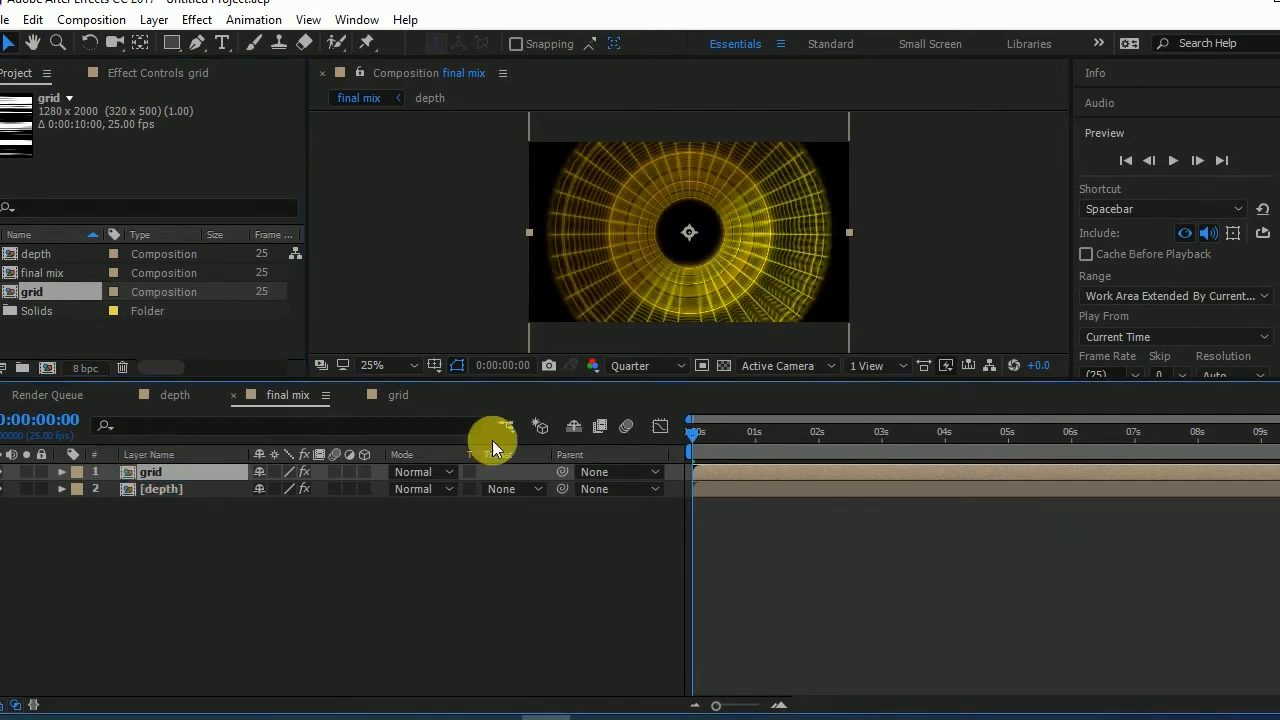
{"action": "left_click_drag", "start_coordinate": [689, 432], "coordinate": [821, 436]}
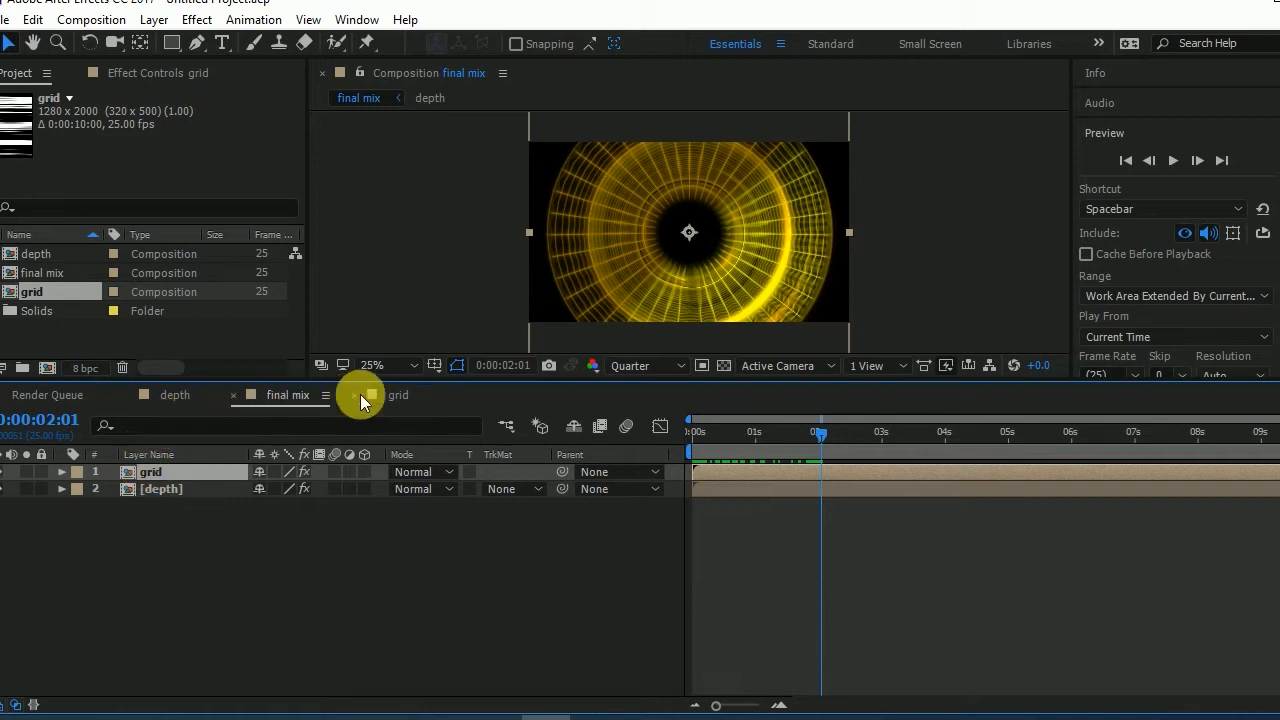
{"action": "left_click", "coordinate": [398, 395]}
{"action": "left_click", "coordinate": [148, 472]}
{"action": "key", "text": "Return"}
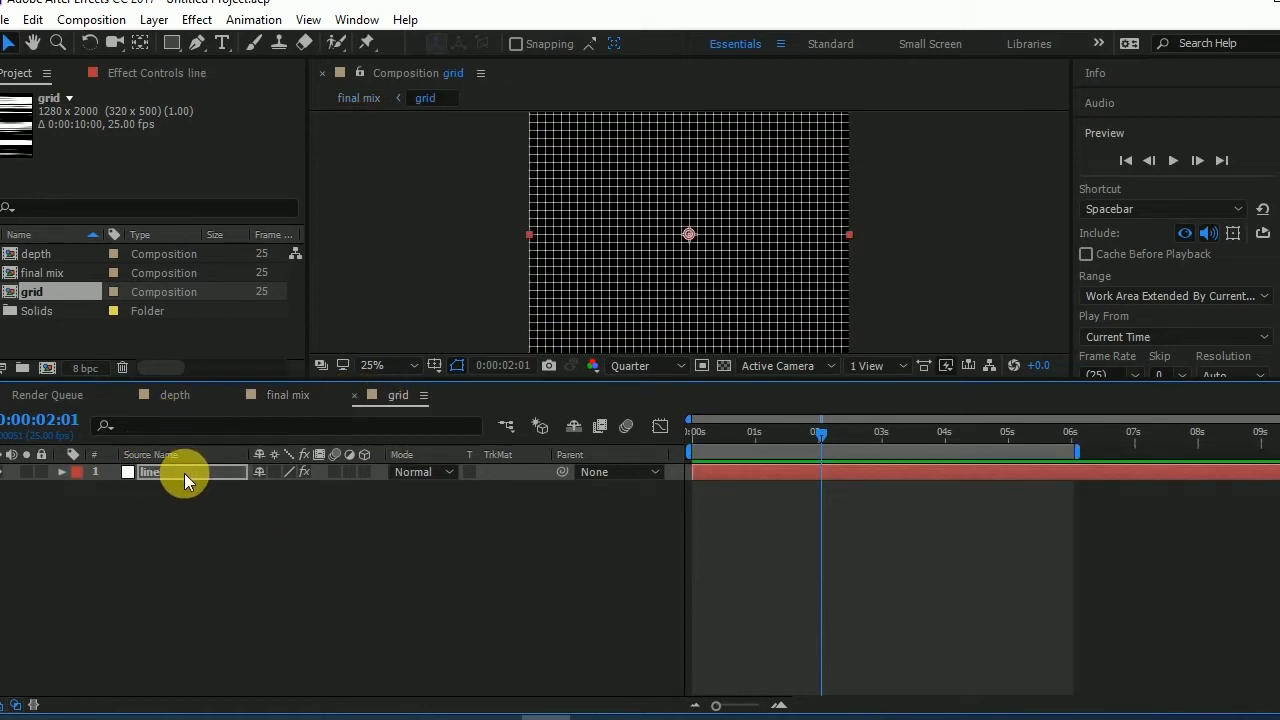
- Change the Tint effect's Map White To colour on the final mix's grid layer to teal and check the result
{"action": "left_click", "coordinate": [286, 395]}
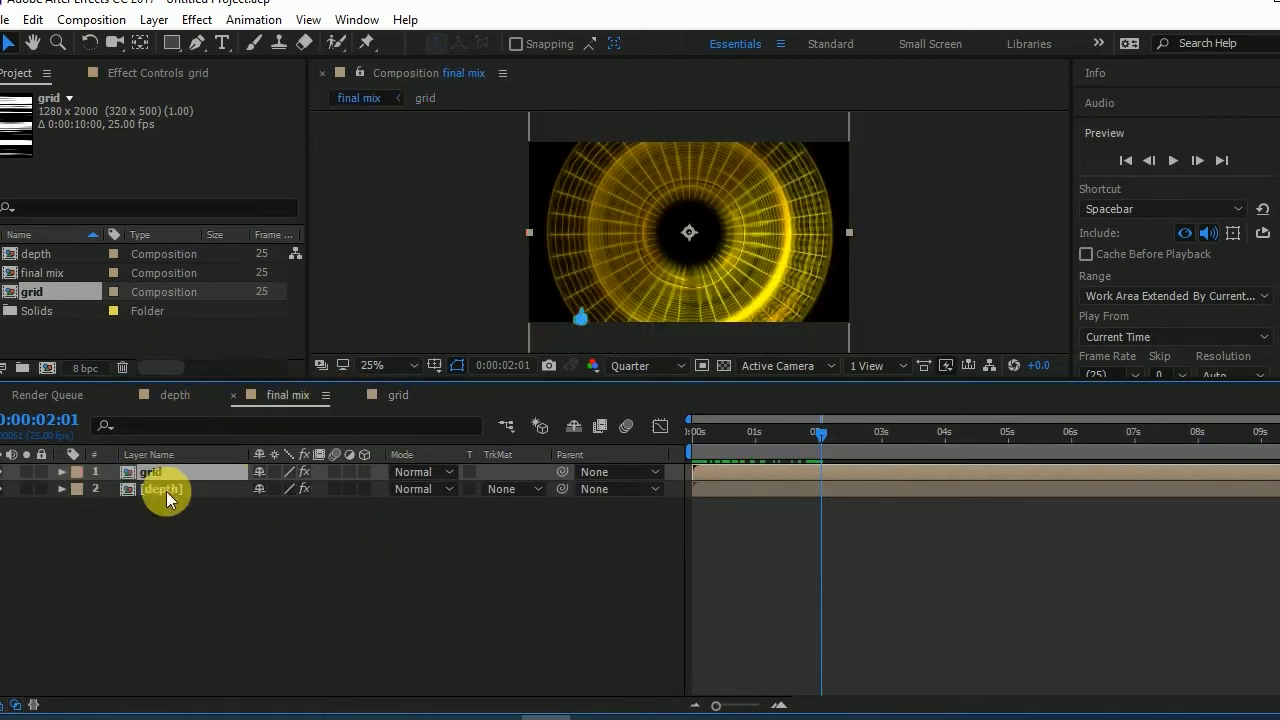
{"action": "left_click", "coordinate": [126, 78]}
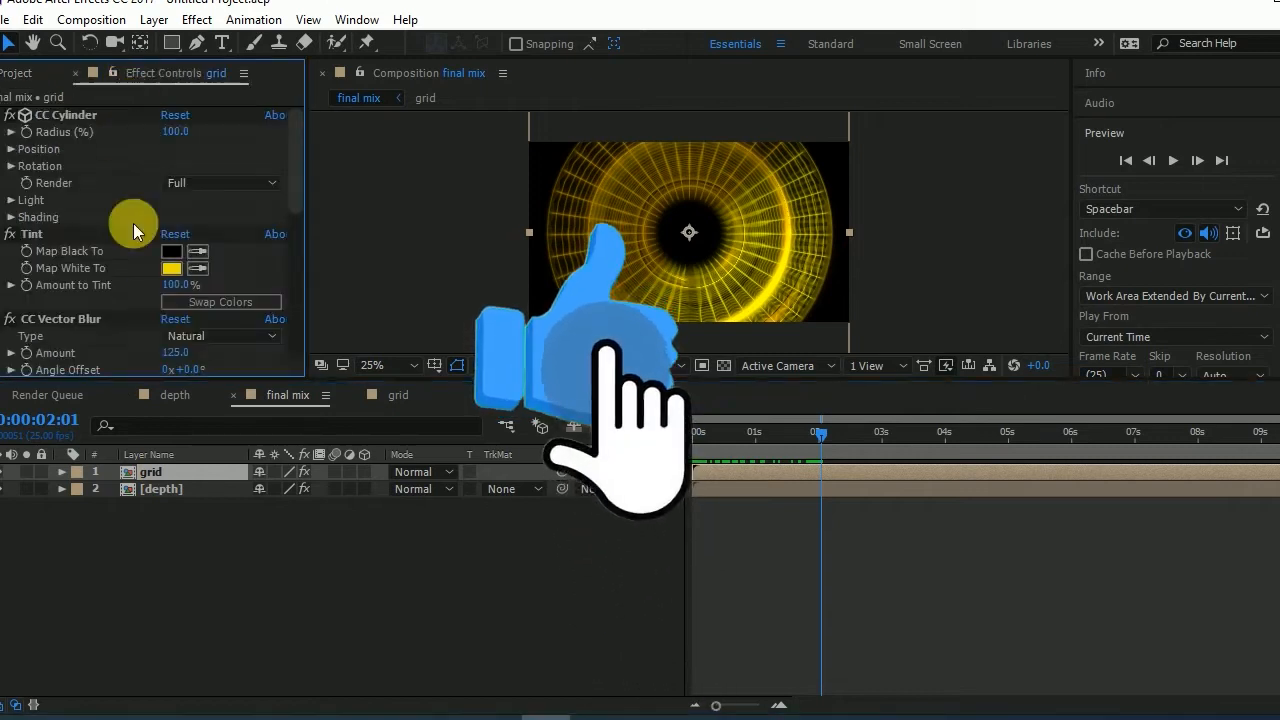
{"action": "left_click", "coordinate": [169, 268]}
{"action": "left_click", "coordinate": [1102, 299]}
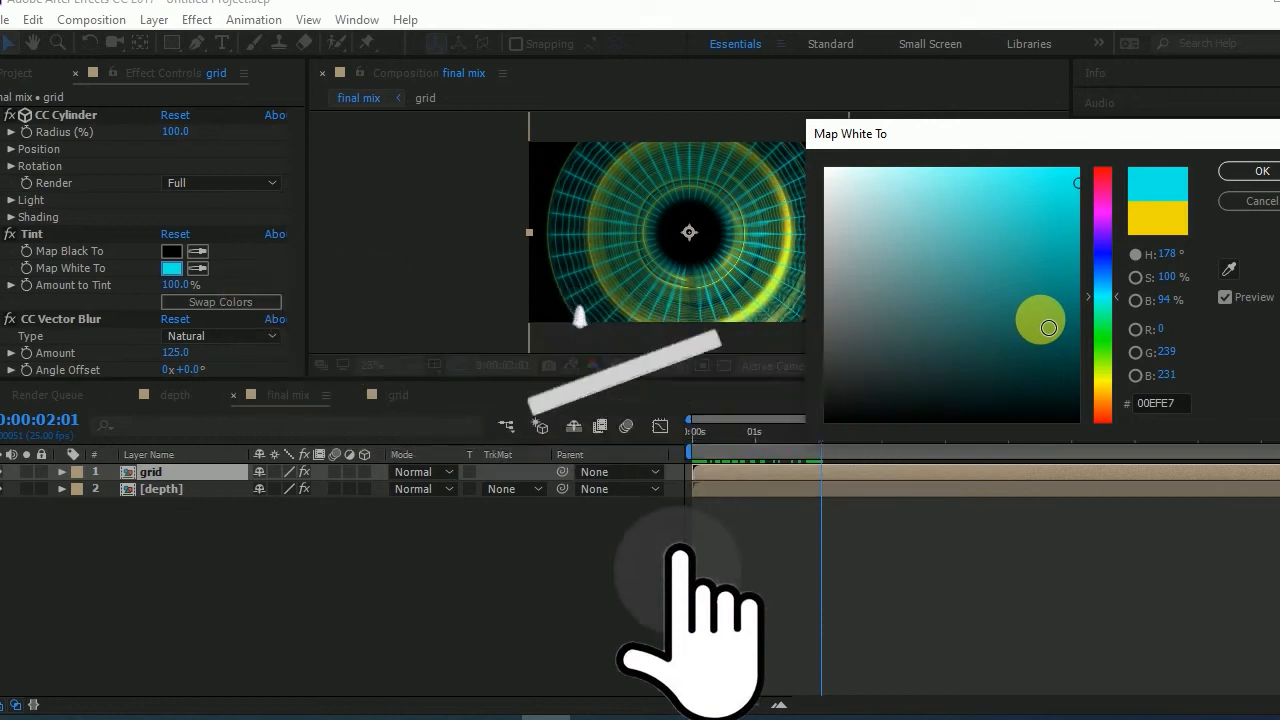
{"action": "left_click", "coordinate": [1107, 312]}
{"action": "left_click_drag", "start_coordinate": [1107, 312], "coordinate": [1111, 302]}
{"action": "left_click", "coordinate": [1262, 171]}
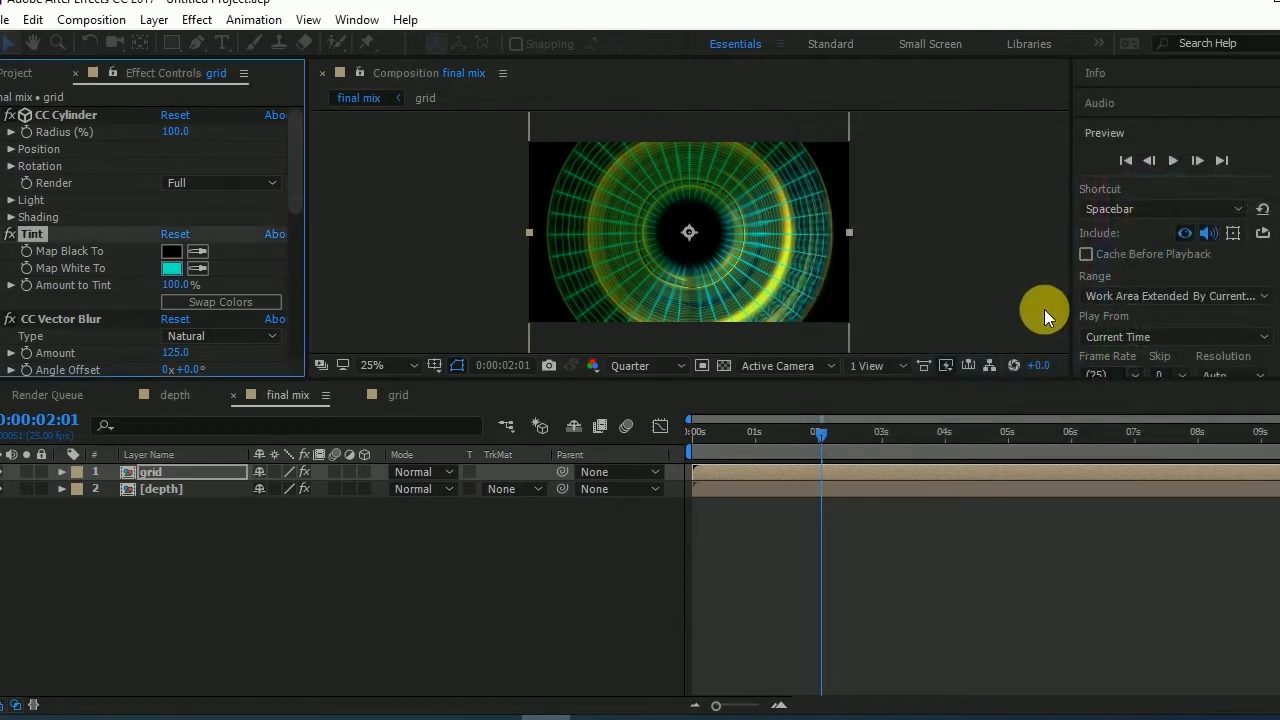
{"action": "left_click_drag", "start_coordinate": [760, 434], "coordinate": [819, 428]}
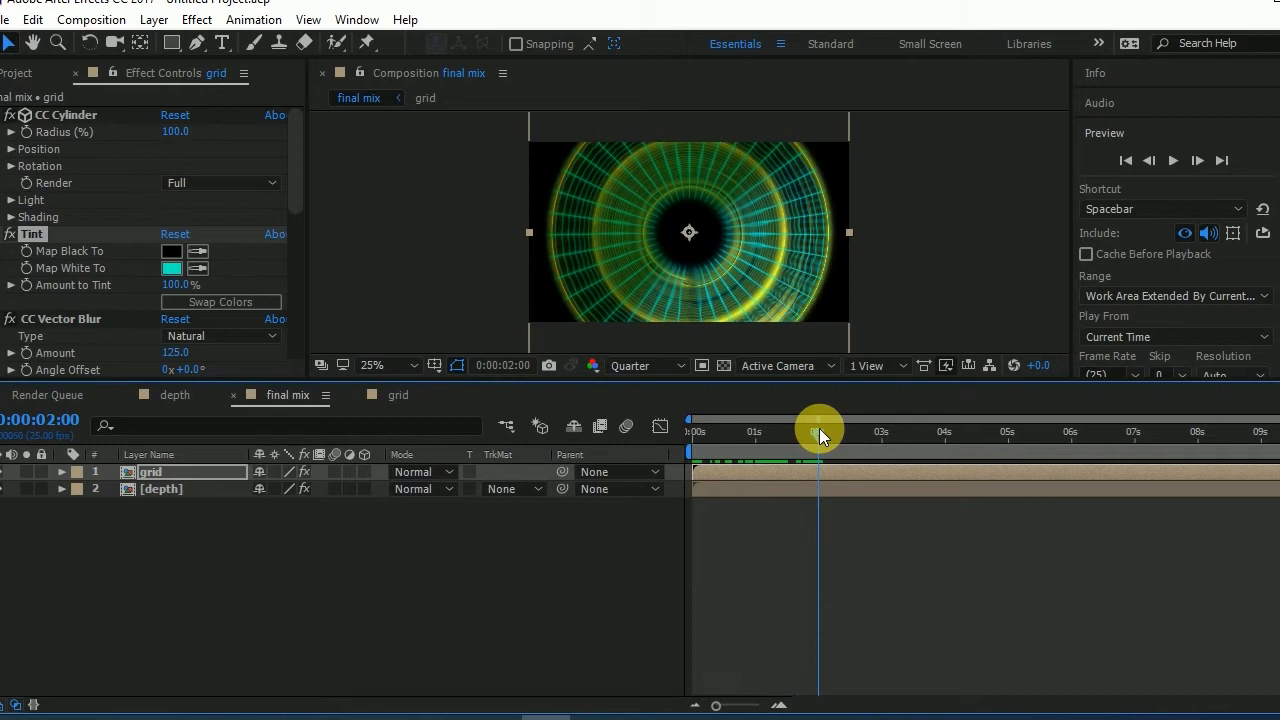
{"action": "scroll", "coordinate": [786, 190], "scroll_direction": "up", "scroll_amount": 2}
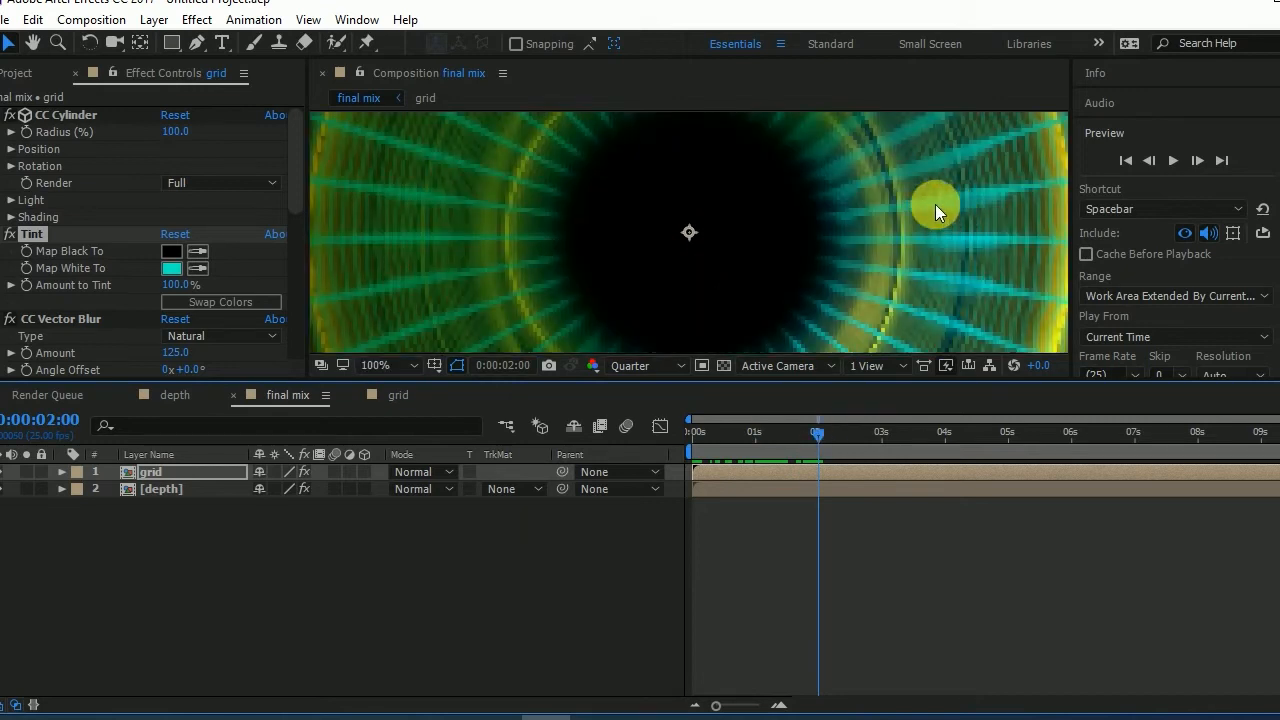
- Open the grid composition and create a white 1280 x 2000 px solid named "mask" above the line layer
{"action": "double_click", "coordinate": [159, 473]}
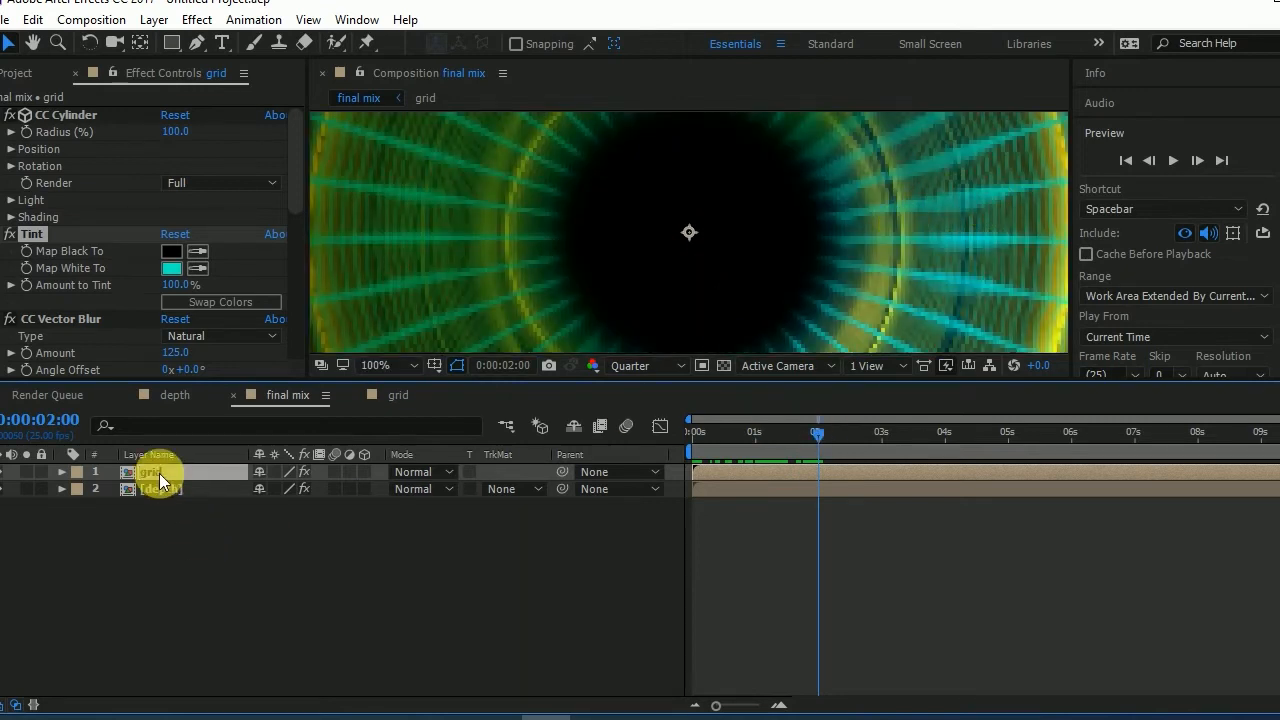
{"action": "right_click", "coordinate": [191, 520]}
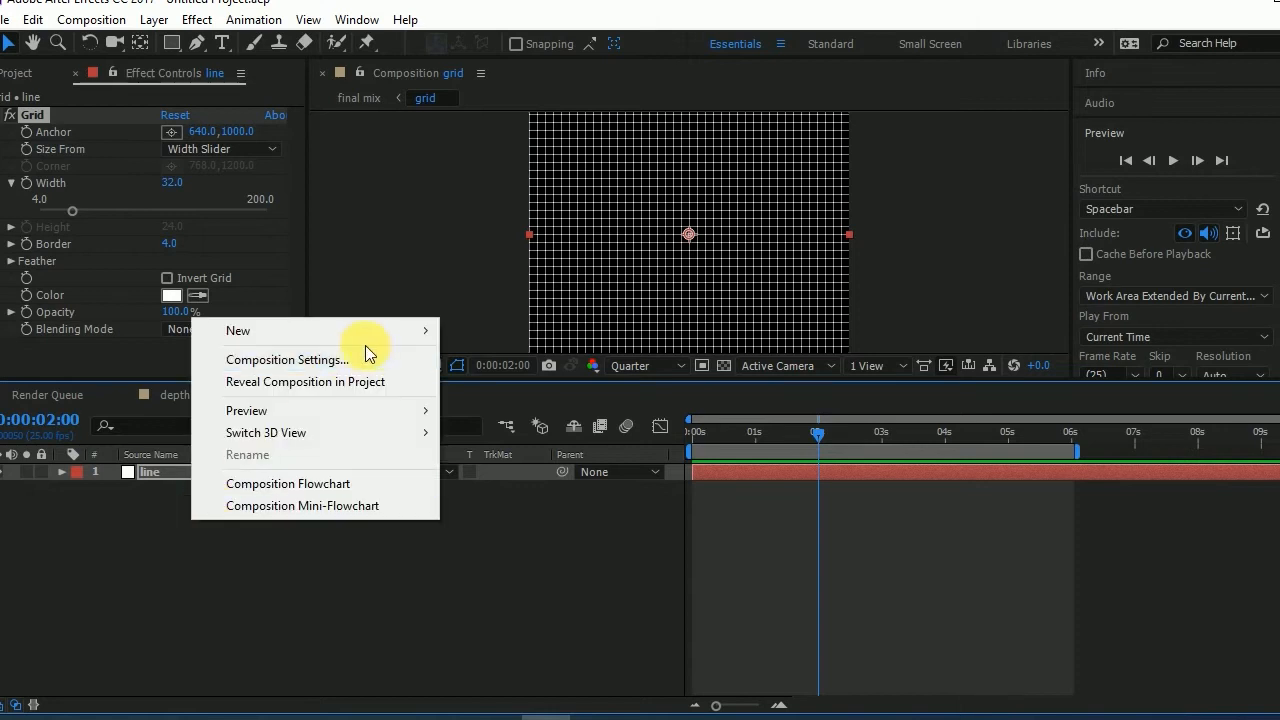
{"action": "mouse_move", "coordinate": [386, 340]}
{"action": "left_click", "coordinate": [534, 382]}
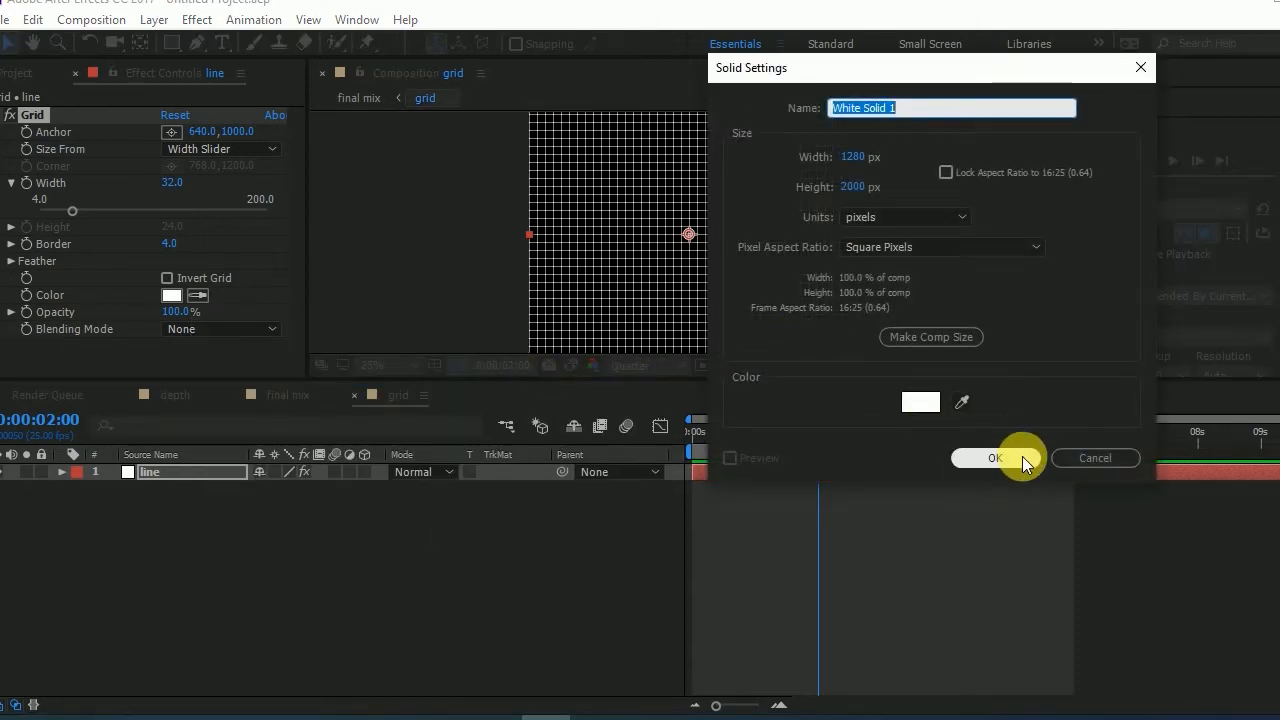
{"action": "type", "text": "mask"}
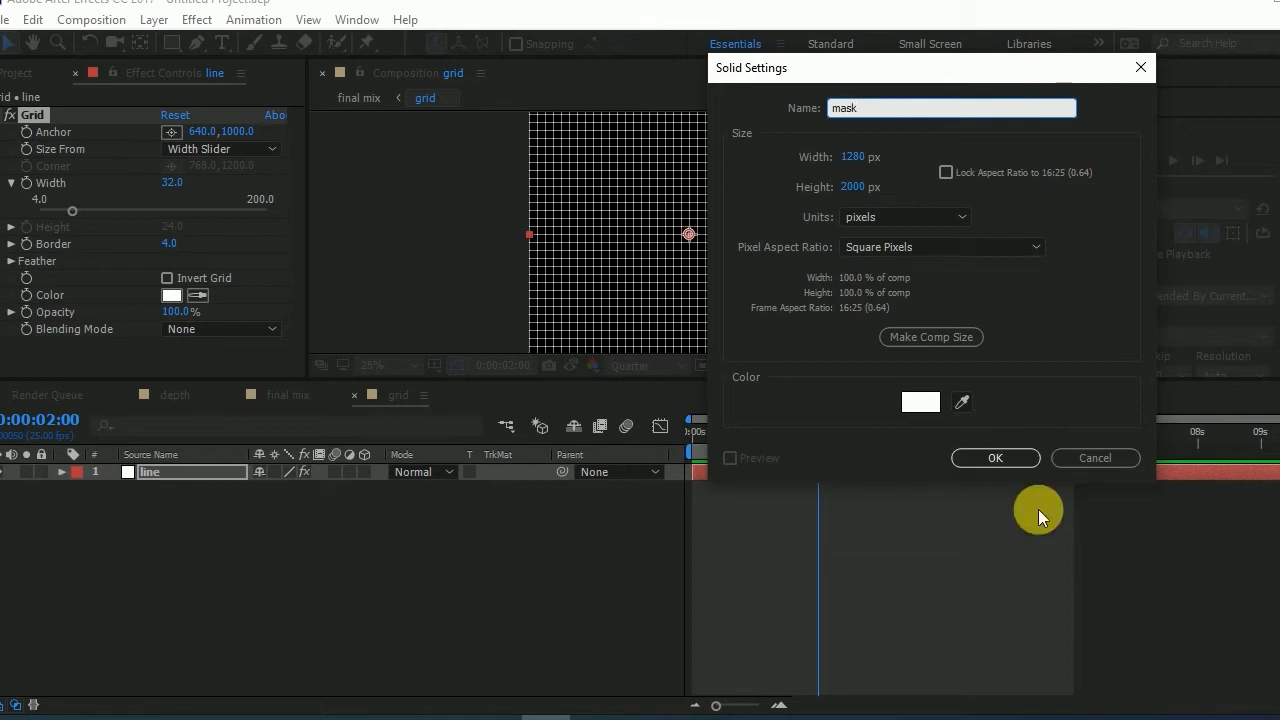
{"action": "left_click", "coordinate": [979, 460]}
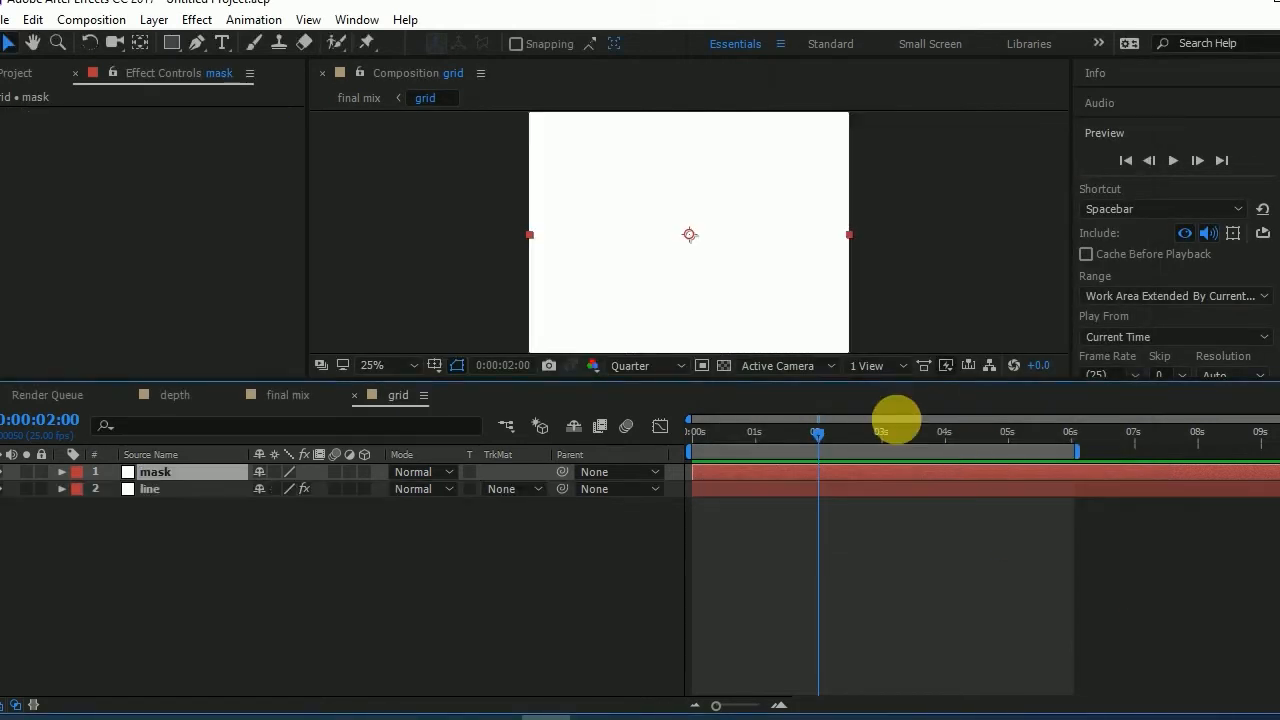
- Apply the Fractal Noise effect from the Noise & Grain category to the mask solid
{"action": "left_click", "coordinate": [197, 20]}
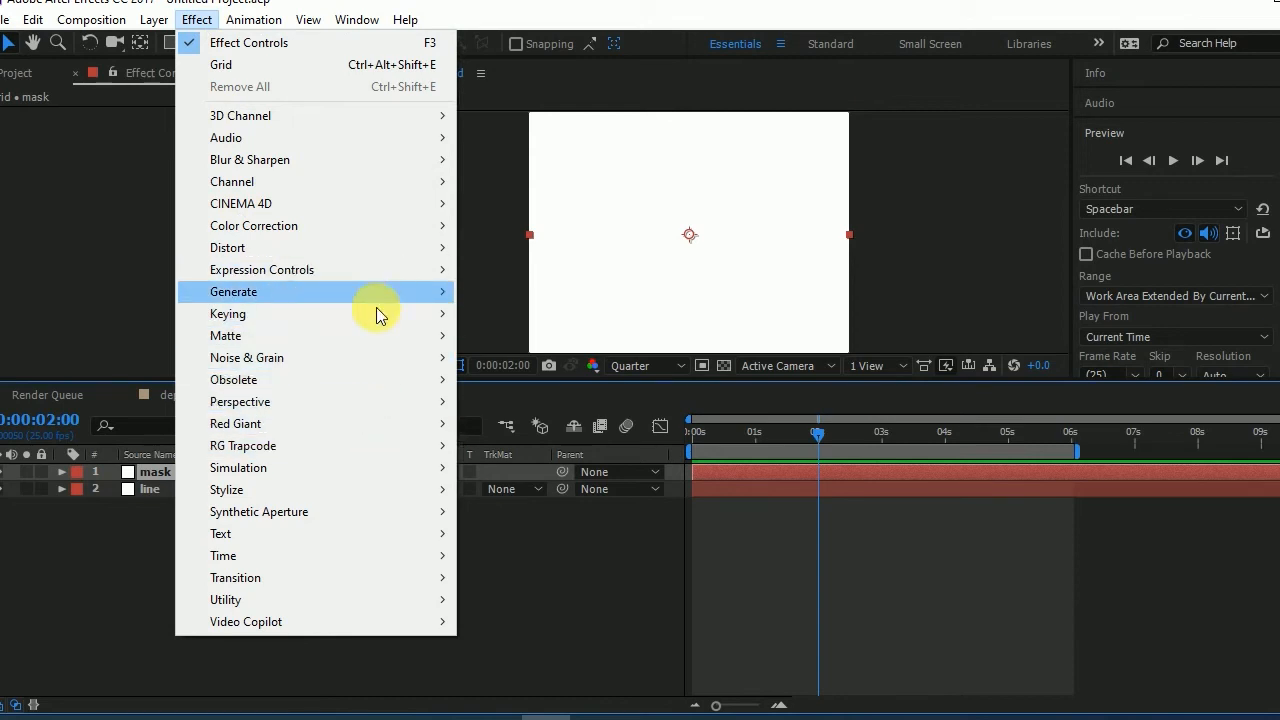
{"action": "mouse_move", "coordinate": [382, 355]}
{"action": "left_click", "coordinate": [557, 402]}
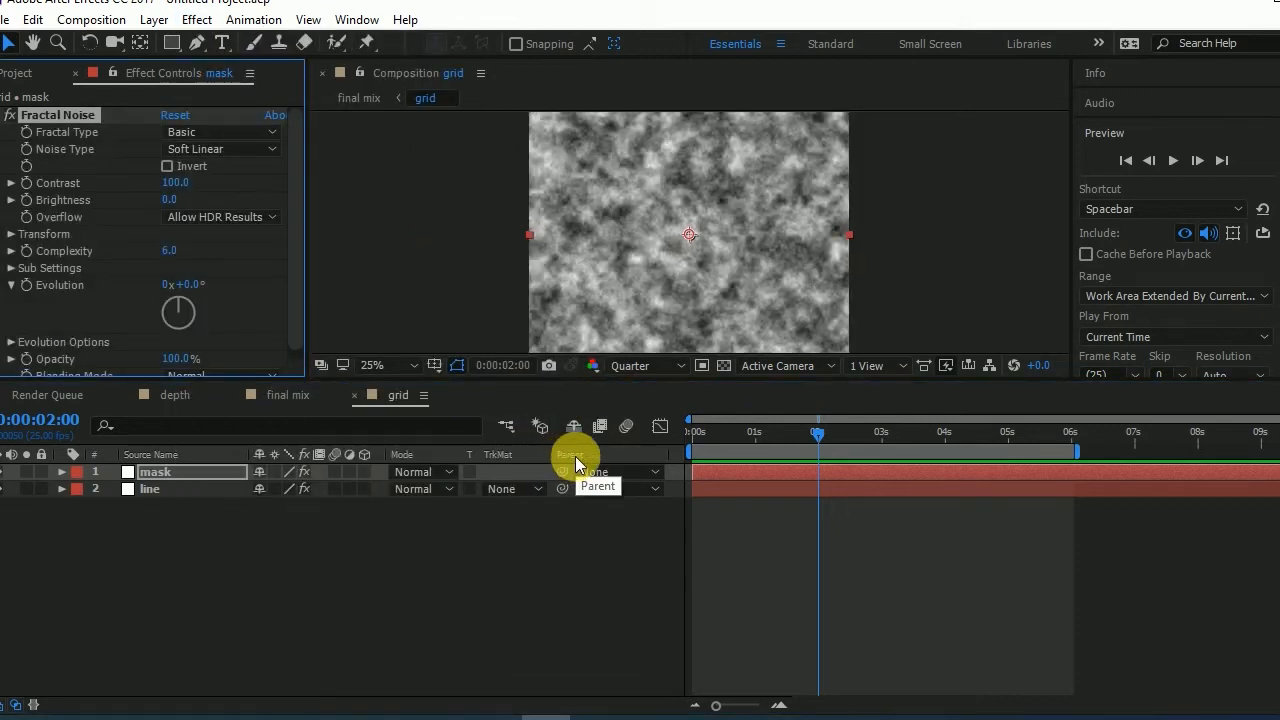
- Set the mask's Fractal Noise type to Strings, with contrast 137 and brightness -7
{"action": "left_click", "coordinate": [224, 132]}
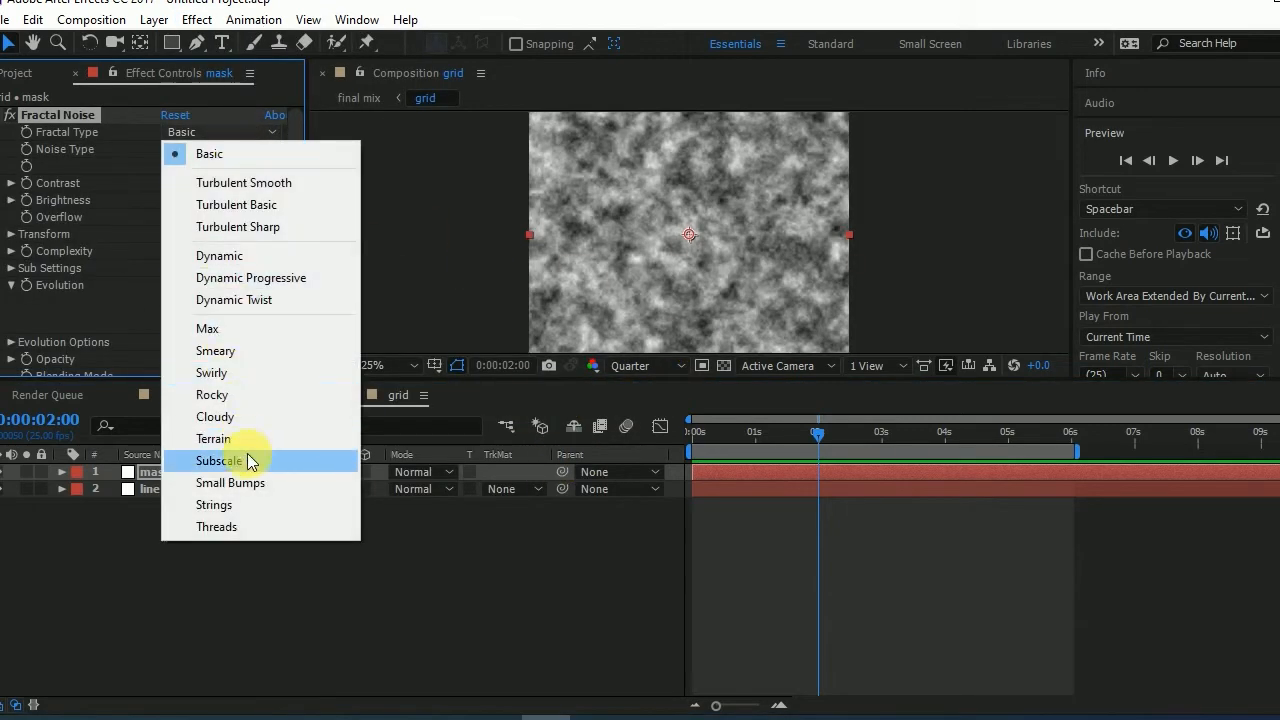
{"action": "left_click", "coordinate": [243, 505]}
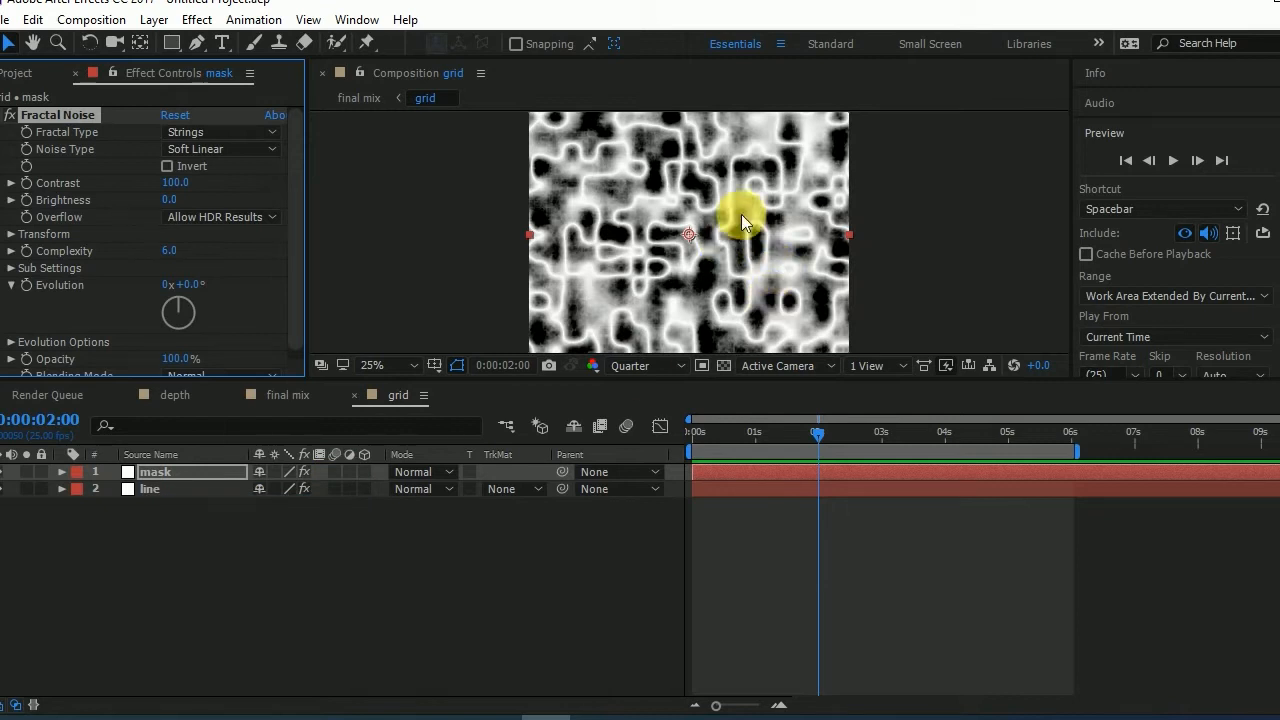
{"action": "left_click_drag", "start_coordinate": [180, 186], "coordinate": [158, 203]}
{"action": "scroll", "coordinate": [45, 305], "scroll_direction": "down", "scroll_amount": 1}
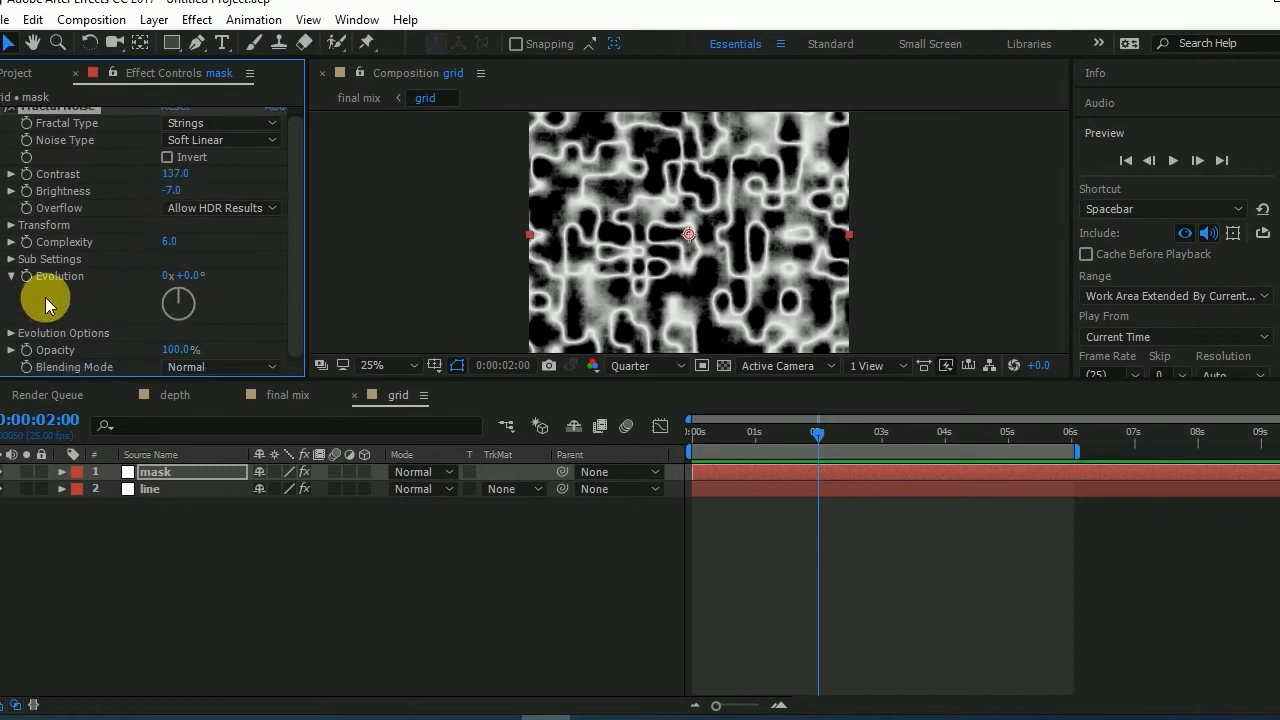
- Animate the mask noise's Evolution with the expression time*100 and preview the motion
{"action": "left_click", "coordinate": [26, 276], "text": "alt"}
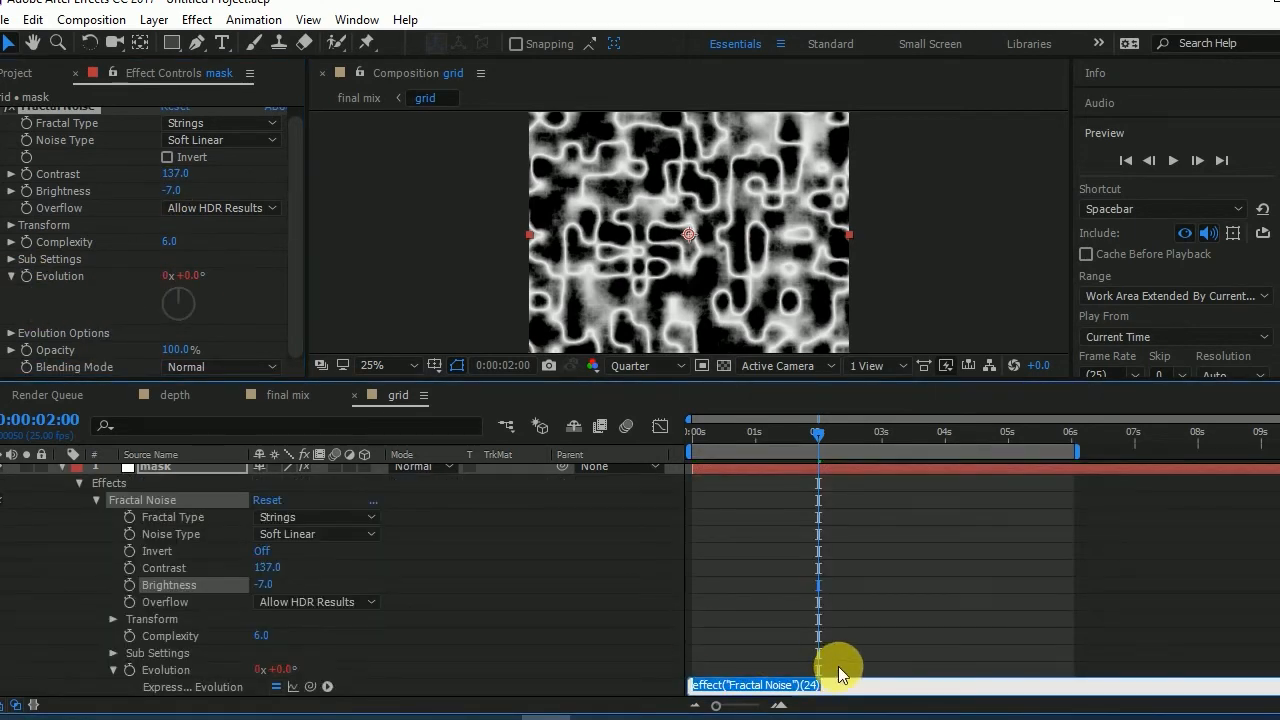
{"action": "type", "text": "time*100"}
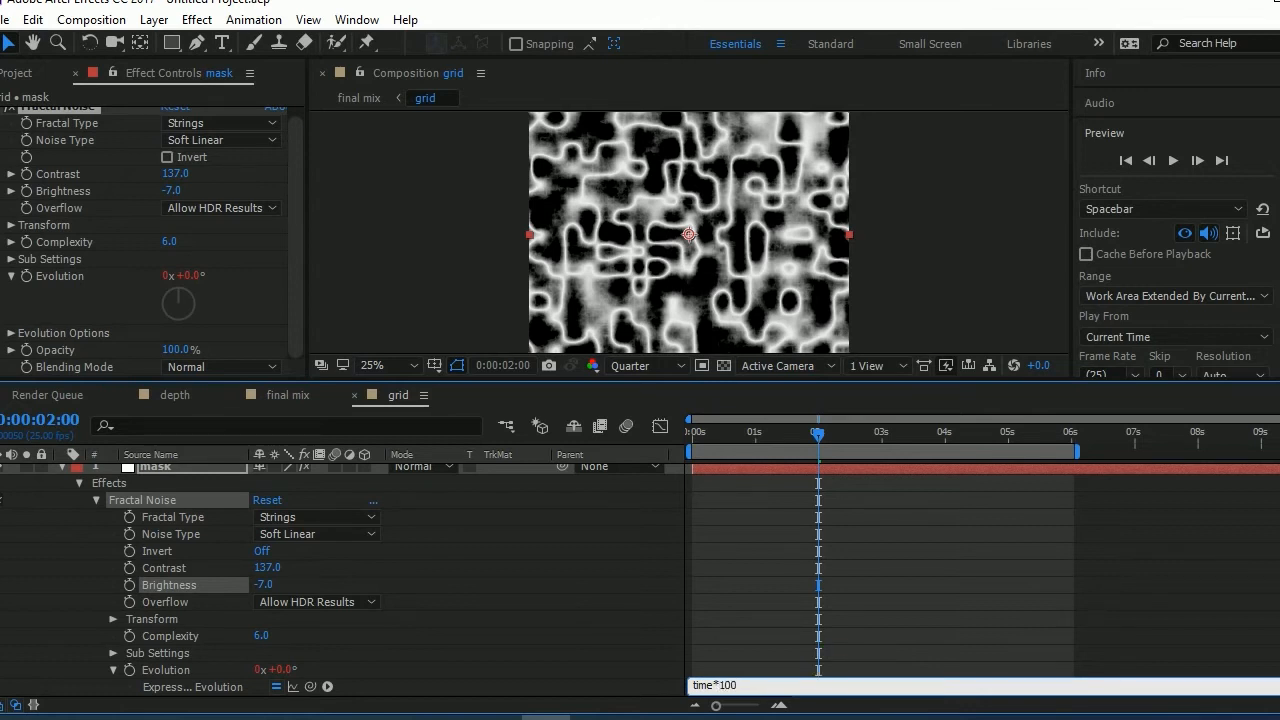
{"action": "left_click", "coordinate": [1017, 617]}
{"action": "left_click_drag", "start_coordinate": [799, 438], "coordinate": [850, 428]}
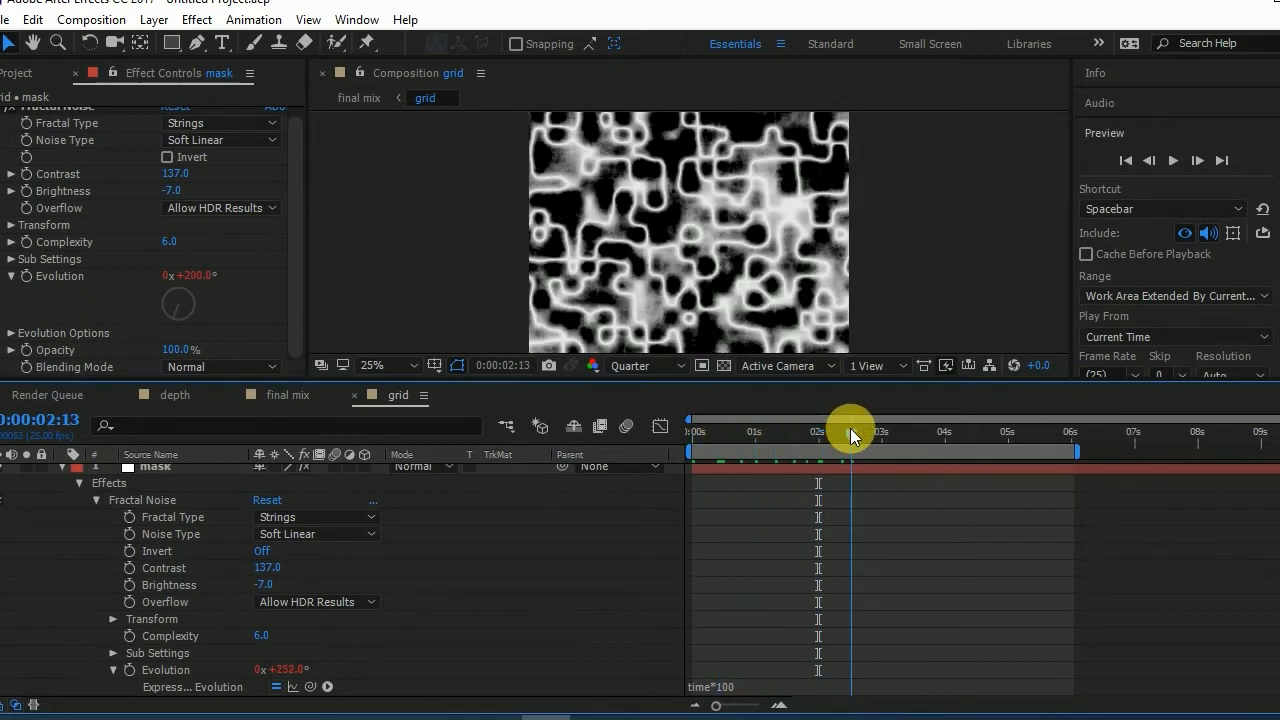
- Collapse the mask layer's properties, set the line layer's track matte to Luma Matte "mask", and preview the masked grid
{"action": "scroll", "coordinate": [42, 478], "scroll_direction": "up", "scroll_amount": 1}
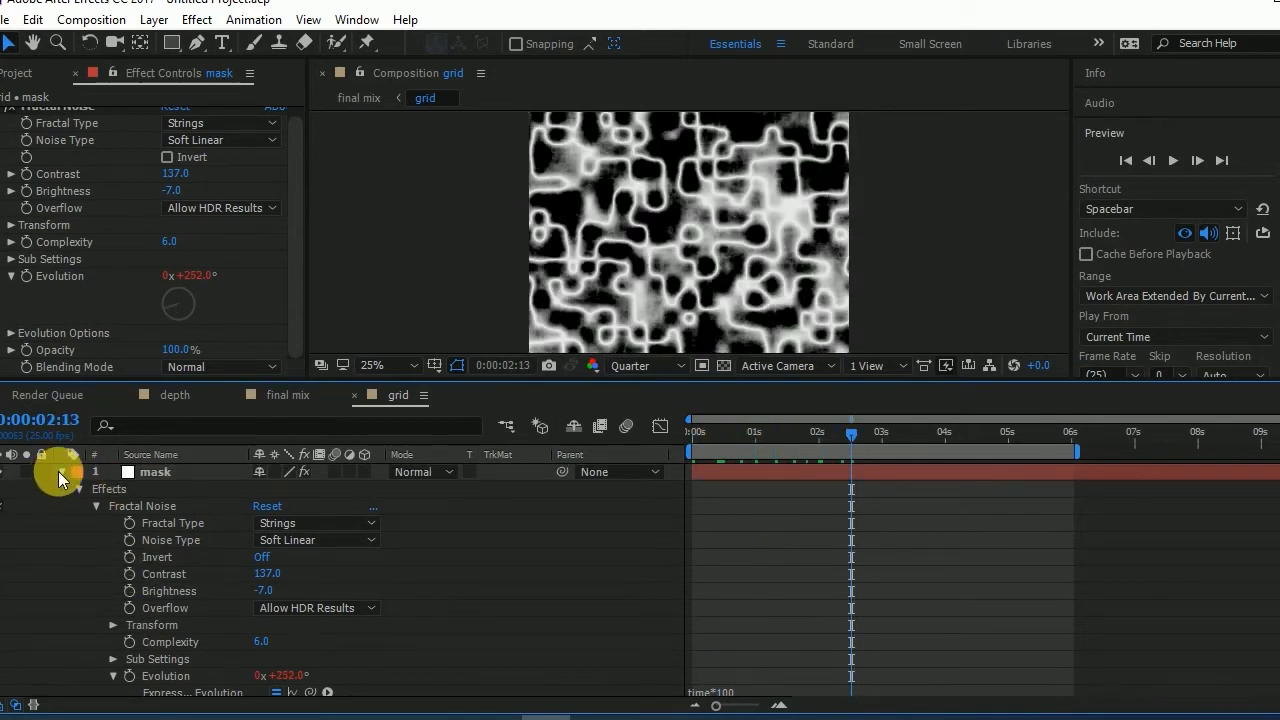
{"action": "left_click", "coordinate": [60, 472]}
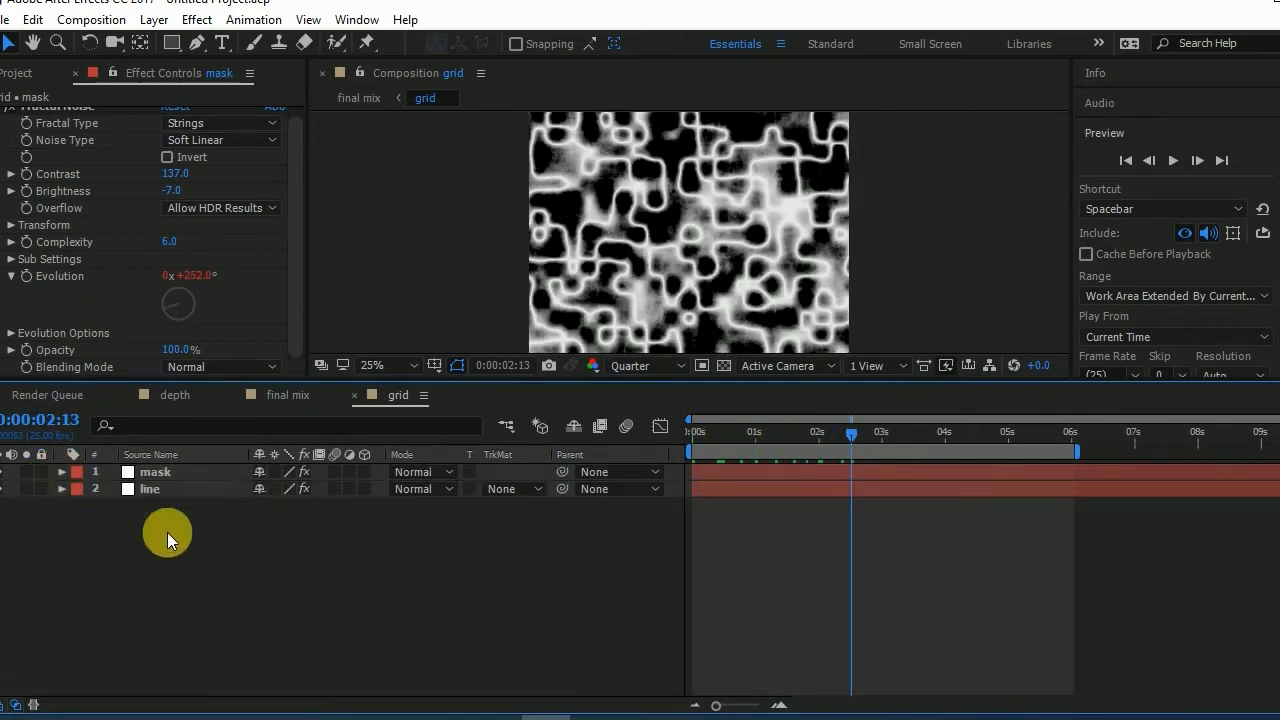
{"action": "left_click", "coordinate": [508, 488]}
{"action": "left_click", "coordinate": [545, 584]}
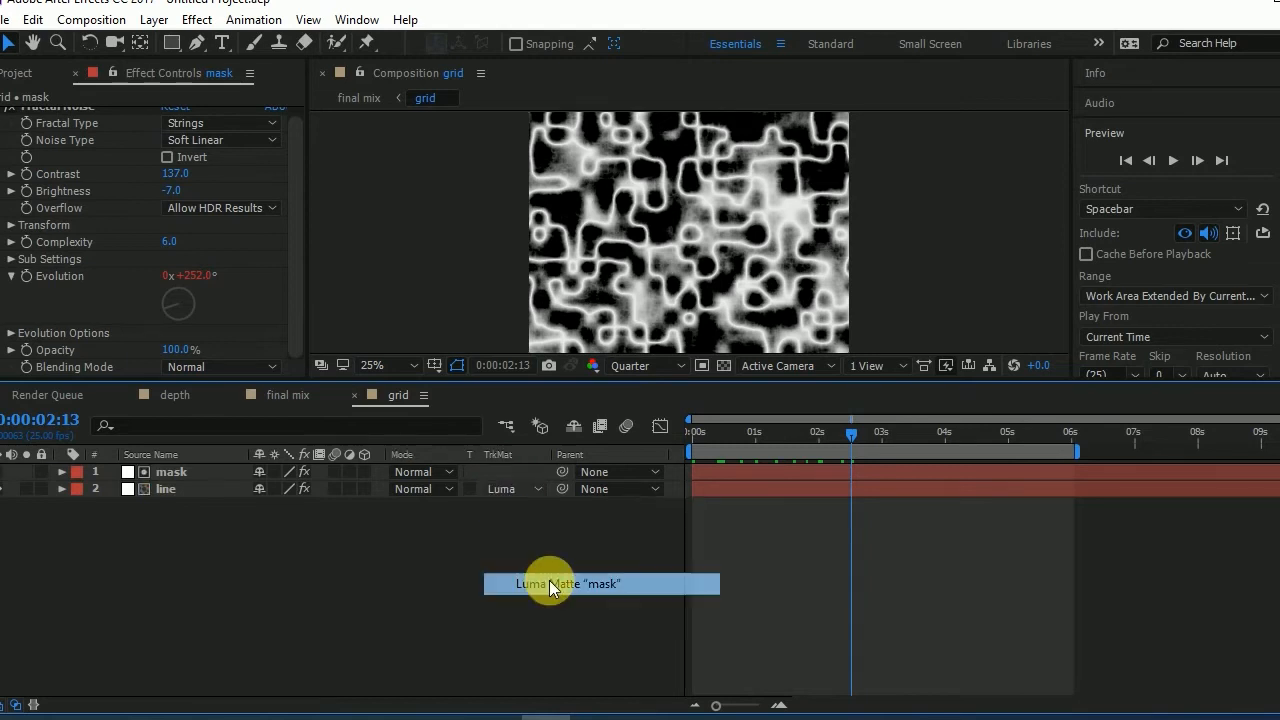
{"action": "scroll", "coordinate": [694, 210], "scroll_direction": "up", "scroll_amount": 4}
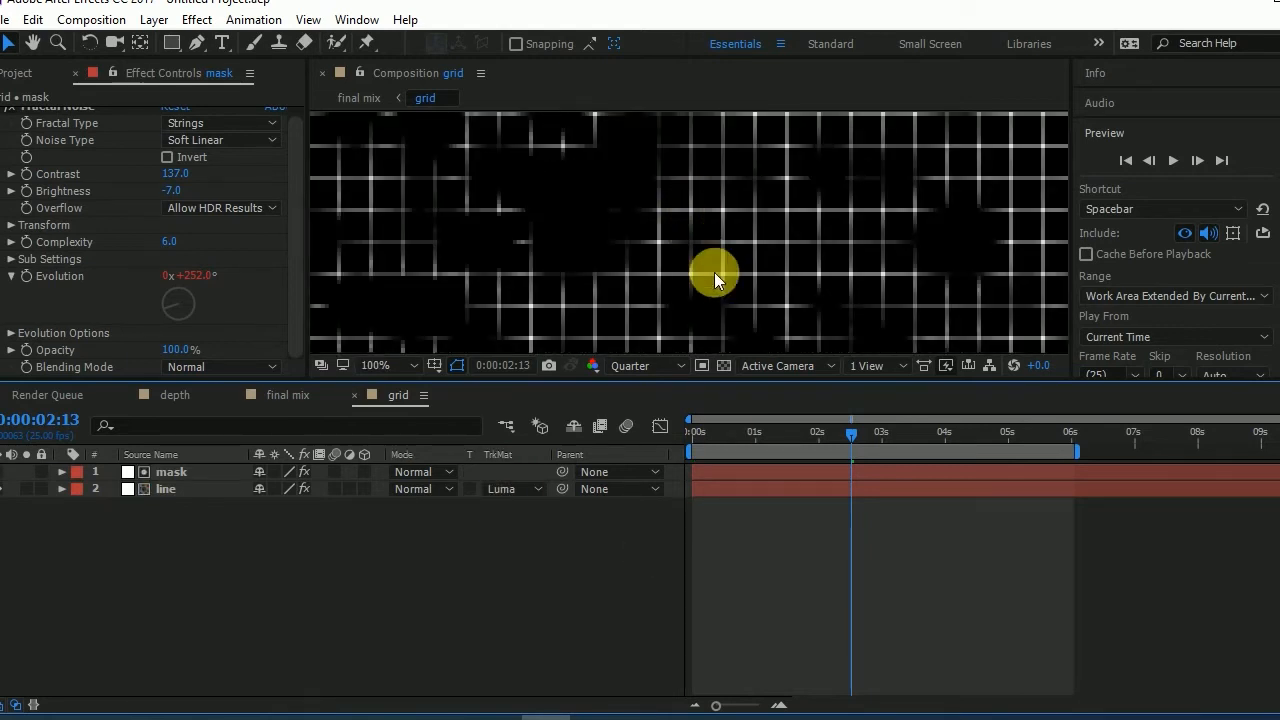
{"action": "left_click_drag", "start_coordinate": [754, 432], "coordinate": [979, 462]}
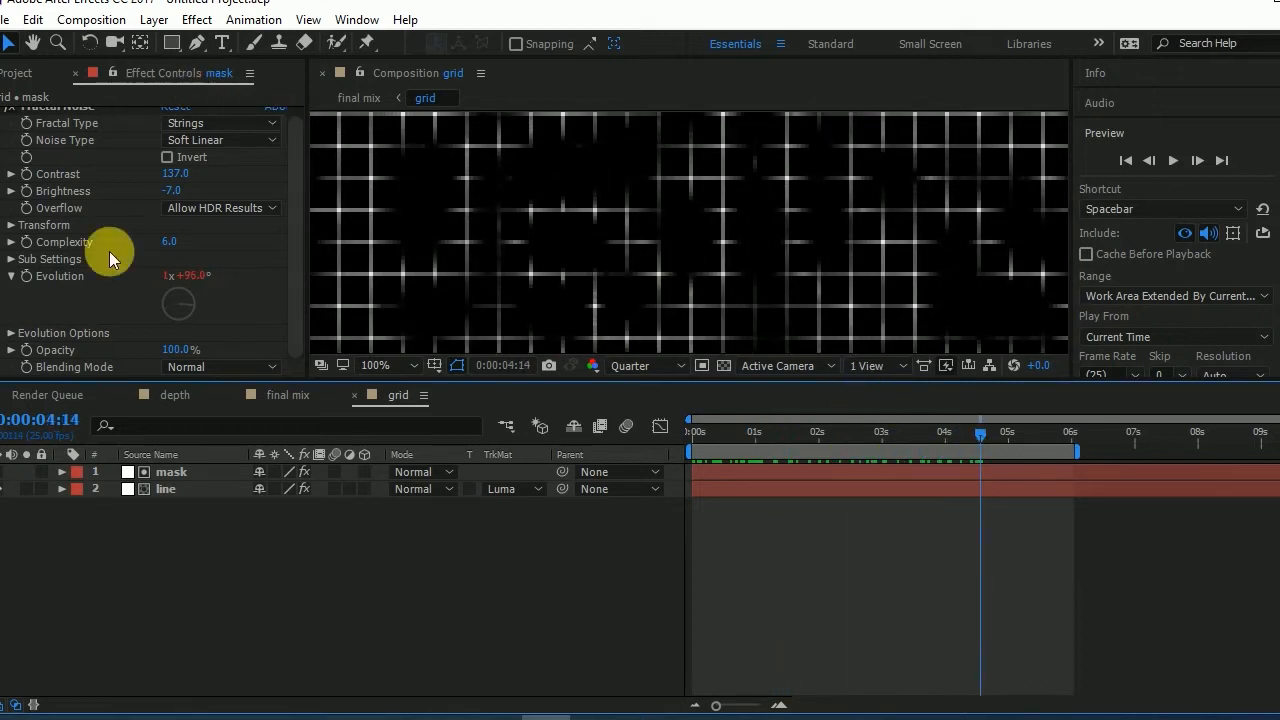
- Add a camera layer to the final mix composition, with the current time at its first frame
{"action": "left_click", "coordinate": [287, 394]}
{"action": "scroll", "coordinate": [667, 265], "scroll_direction": "down", "scroll_amount": 2}
{"action": "left_click_drag", "start_coordinate": [751, 457], "coordinate": [658, 433]}
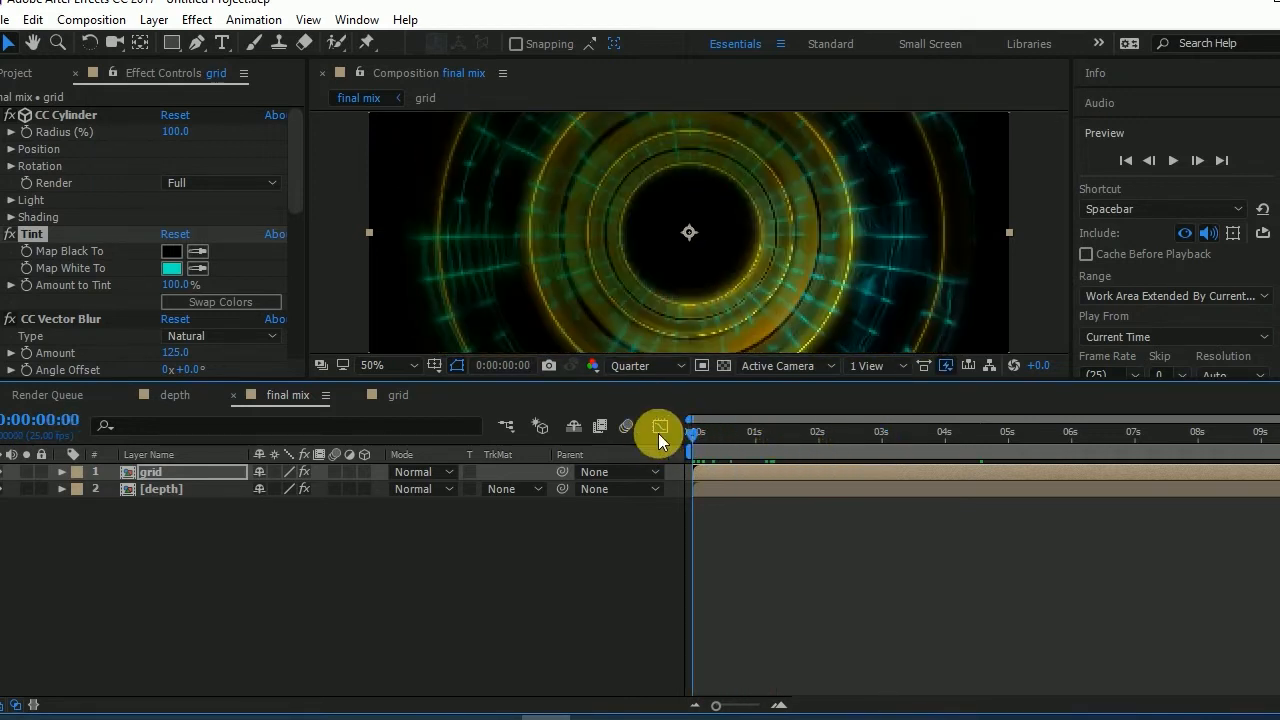
{"action": "right_click", "coordinate": [457, 412]}
{"action": "mouse_move", "coordinate": [449, 421]}
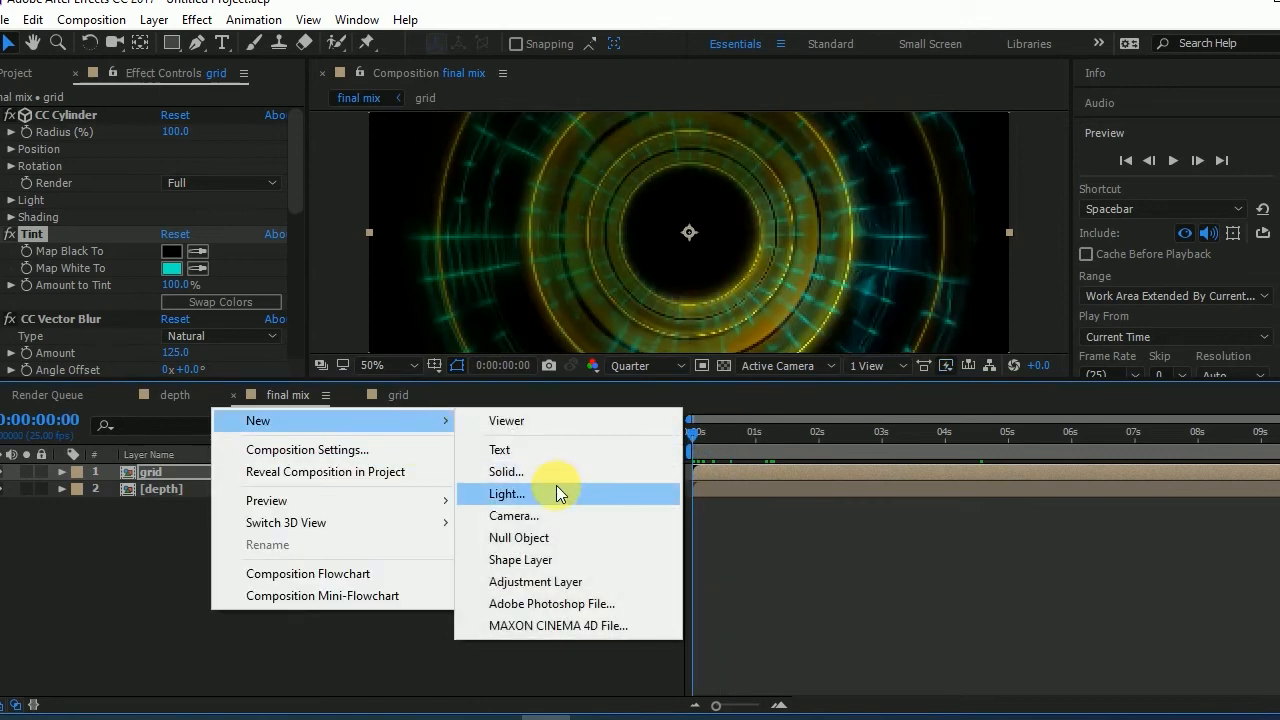
{"action": "left_click", "coordinate": [556, 511]}
{"action": "left_click", "coordinate": [877, 572]}
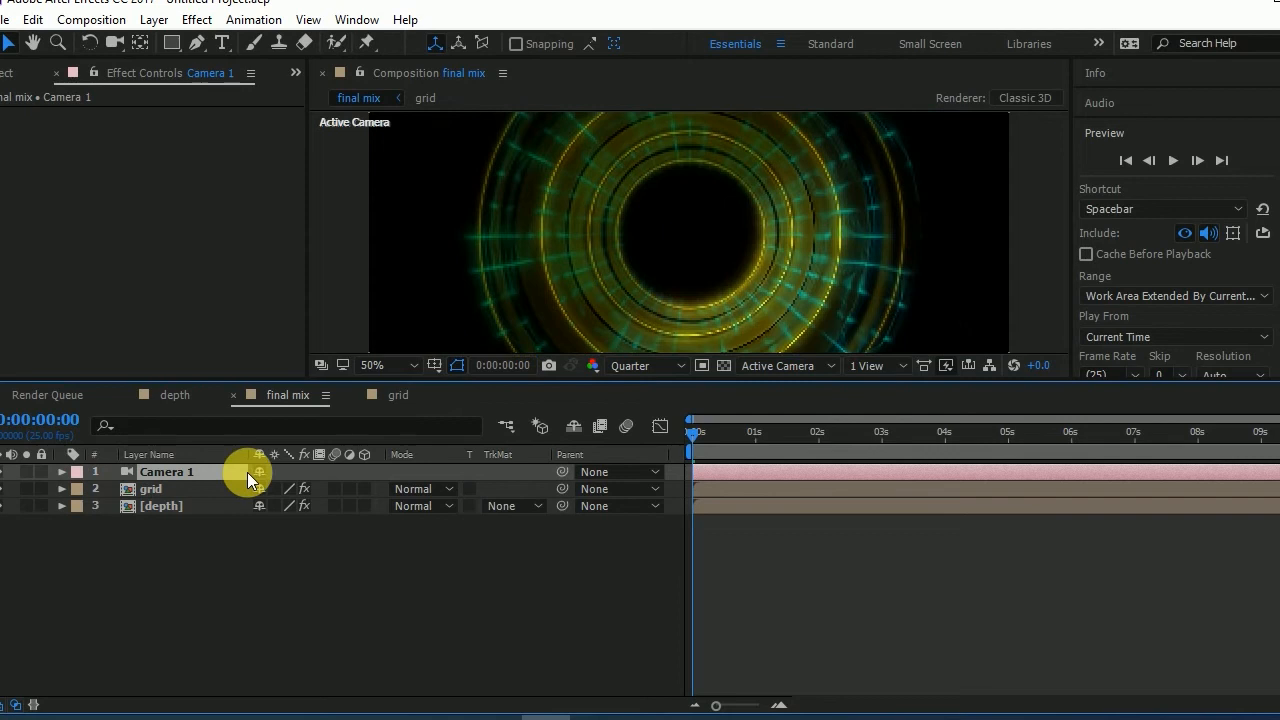
- Add a 3D null object to the final mix composition and parent Camera 1 to it
{"action": "scroll", "coordinate": [692, 243], "scroll_direction": "down", "scroll_amount": 2}
{"action": "right_click", "coordinate": [307, 598]}
{"action": "mouse_move", "coordinate": [548, 402]}
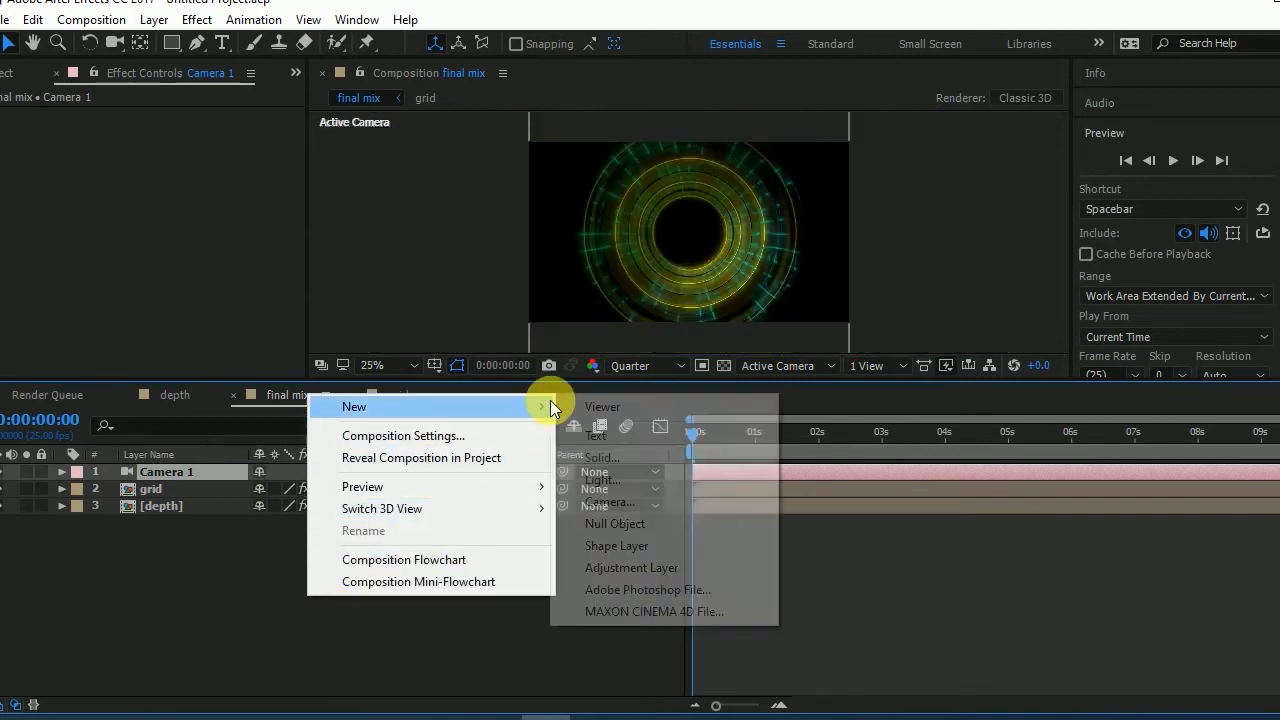
{"action": "left_click", "coordinate": [607, 524]}
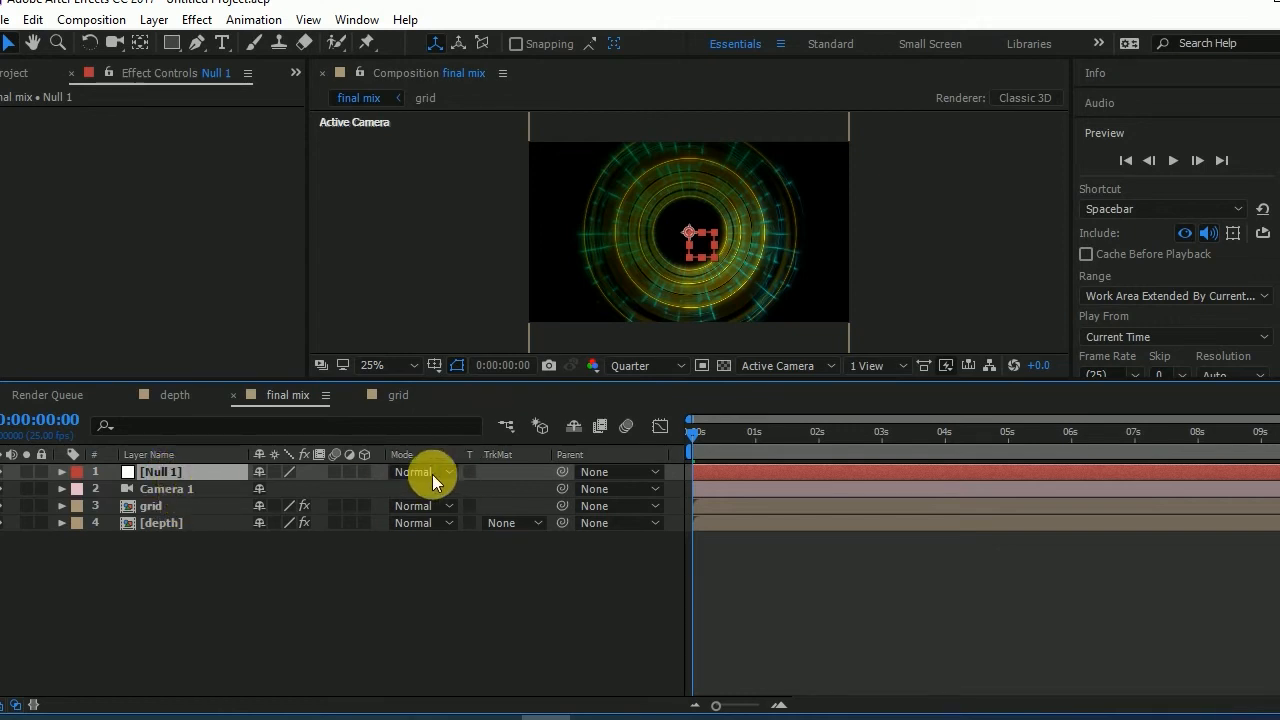
{"action": "left_click", "coordinate": [364, 472]}
{"action": "left_click_drag", "start_coordinate": [562, 489], "coordinate": [185, 469]}
- Keyframe the null's Z position from -239 at the start to about 2188 at 0:00:05:24, ease both keyframes and preview the fly-through
{"action": "key", "text": "p"}
{"action": "left_click_drag", "start_coordinate": [331, 491], "coordinate": [97, 505]}
{"action": "left_click_drag", "start_coordinate": [730, 449], "coordinate": [1069, 449]}
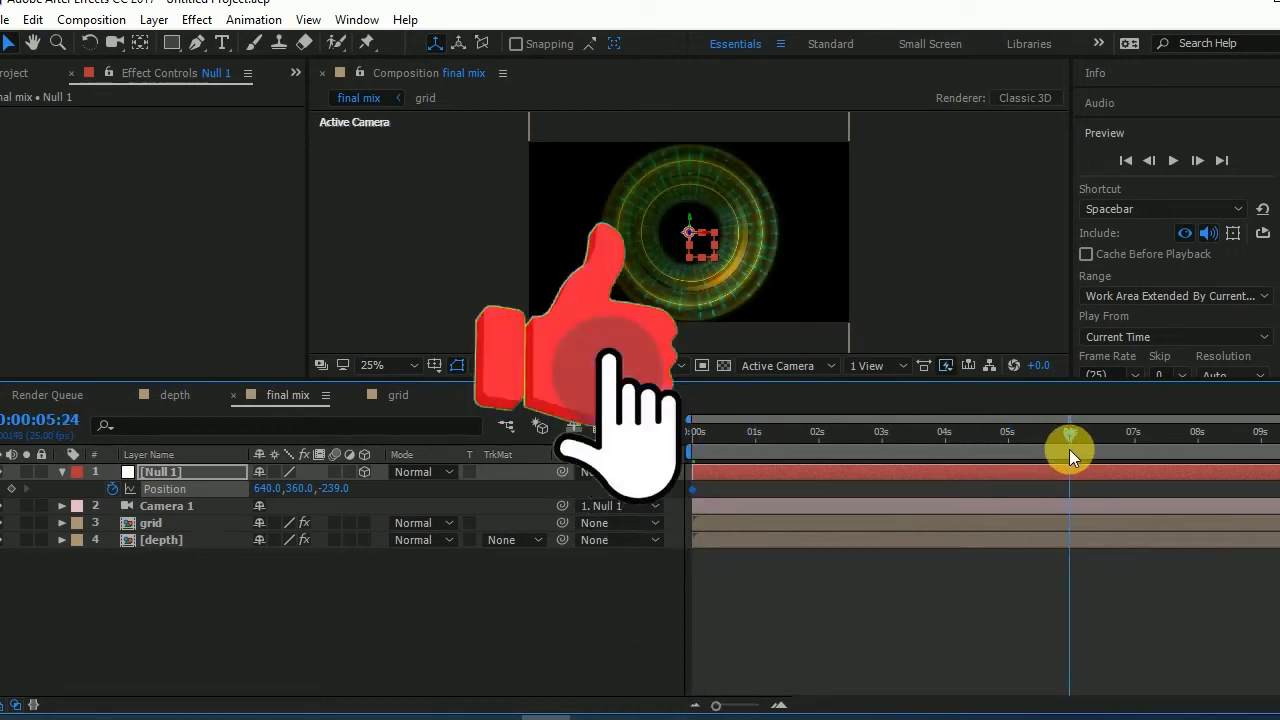
{"action": "left_click_drag", "start_coordinate": [358, 494], "coordinate": [1120, 496]}
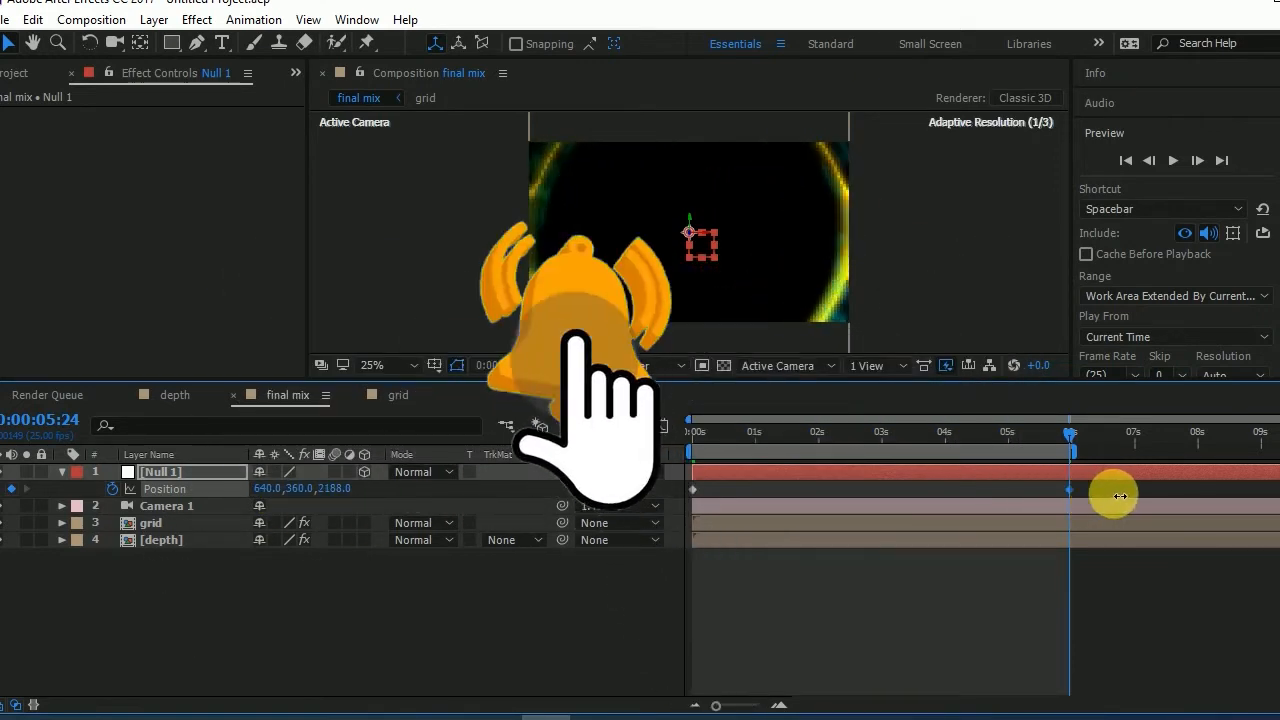
{"action": "key", "text": "Home"}
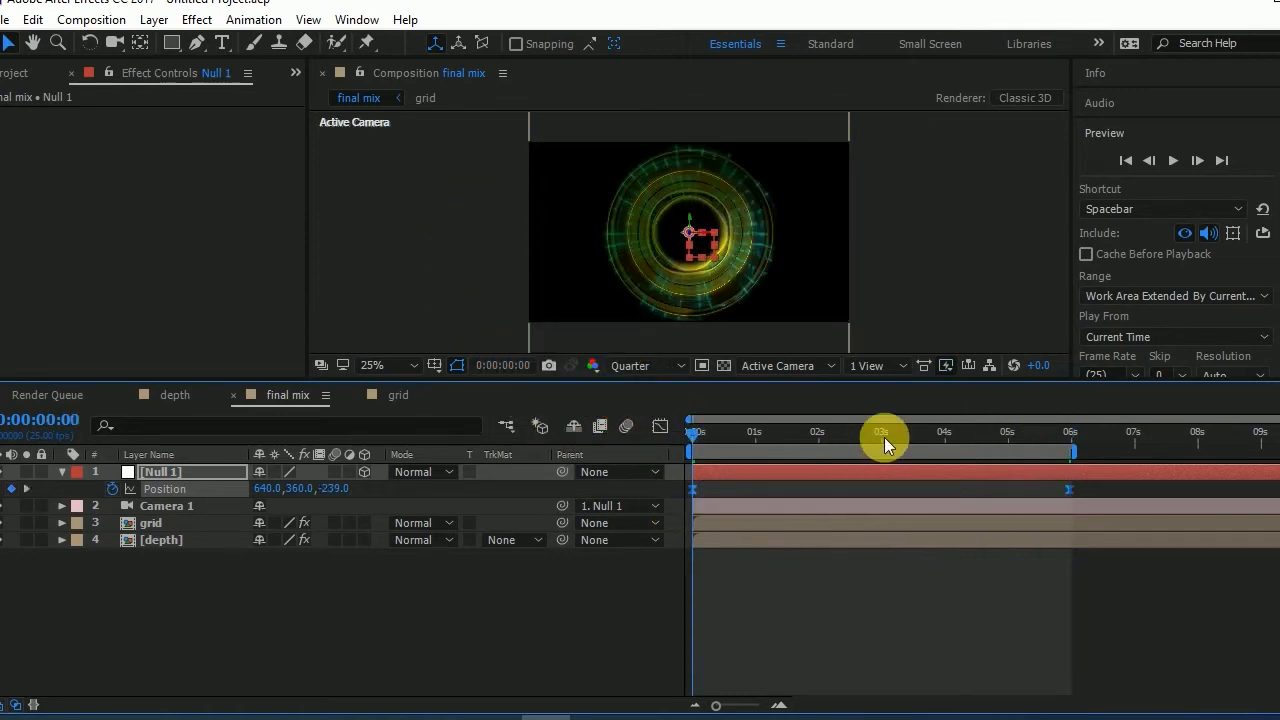
{"action": "left_click", "coordinate": [1175, 161]}
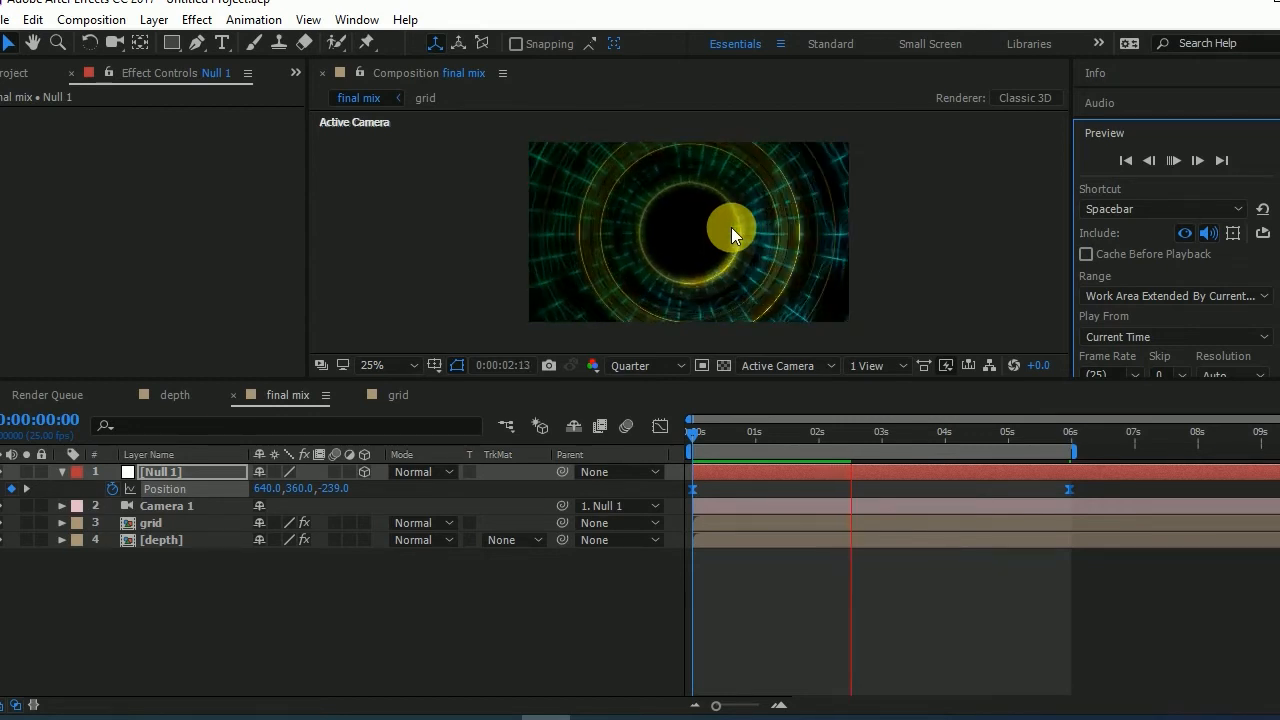
- Add a text layer reading "Happy" at the centre of the tunnel
{"action": "right_click", "coordinate": [473, 607]}
{"action": "mouse_move", "coordinate": [653, 424]}
{"action": "left_click", "coordinate": [795, 445]}
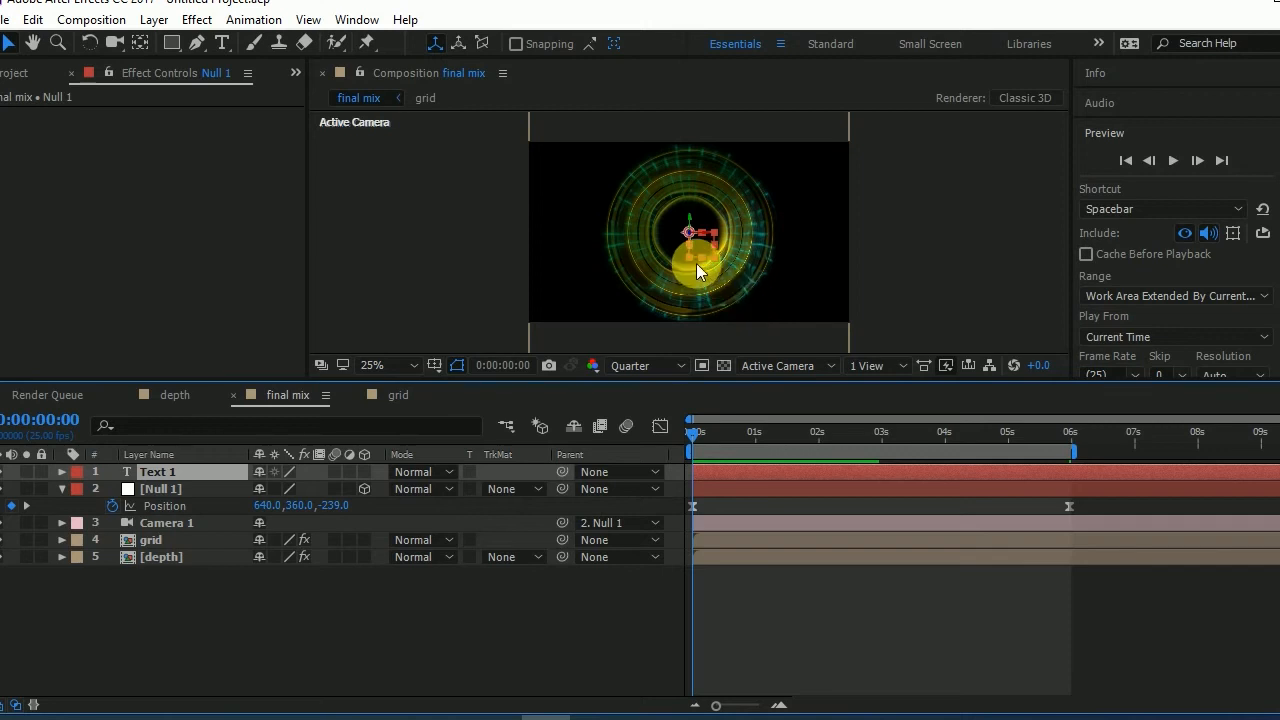
{"action": "scroll", "coordinate": [697, 262], "scroll_direction": "up", "scroll_amount": 2}
{"action": "type", "text": "Happy"}
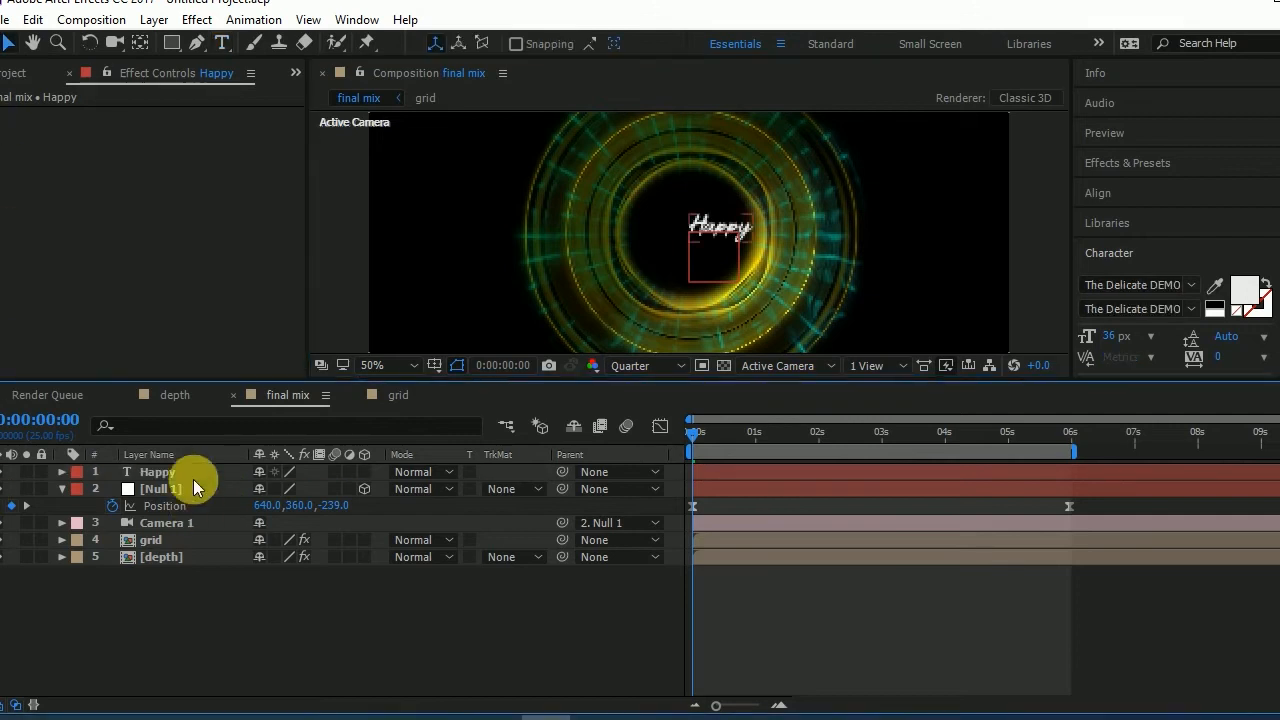
- Style the "Happy" text in The Delicate DEMO font as a stroke-only outline and make its layer 3D
{"action": "left_click", "coordinate": [193, 474]}
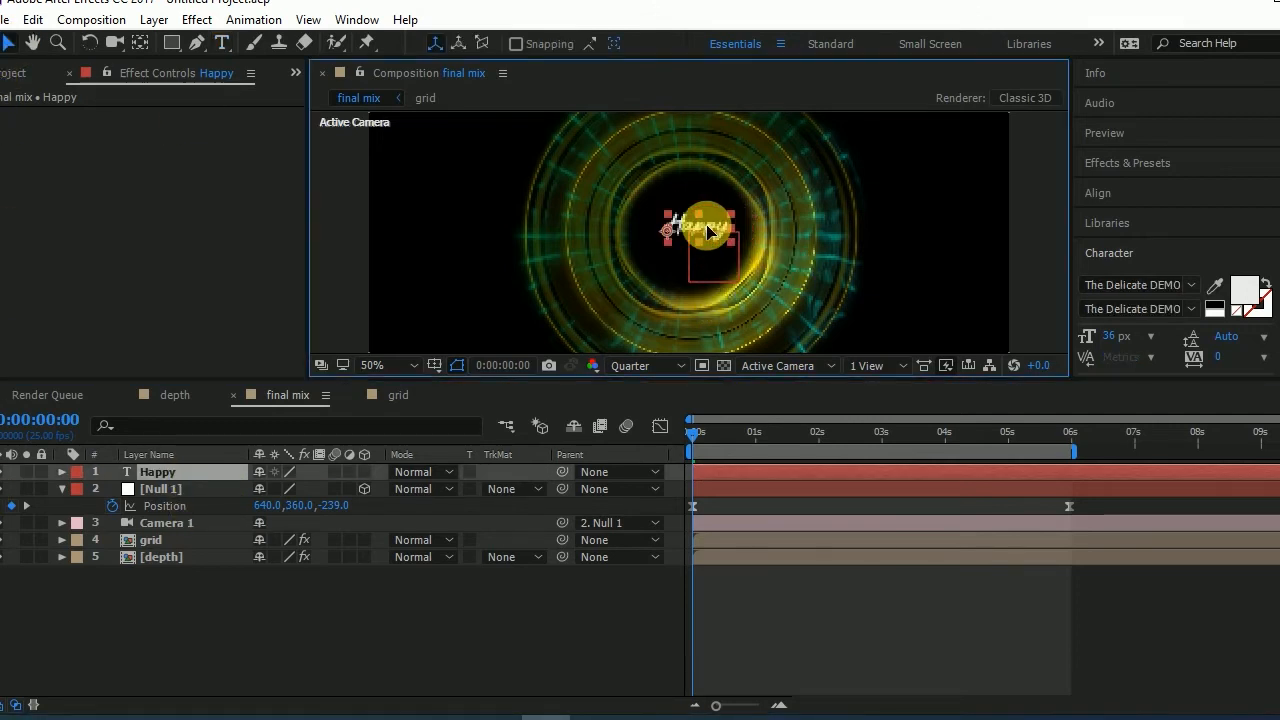
{"action": "left_click", "coordinate": [363, 473]}
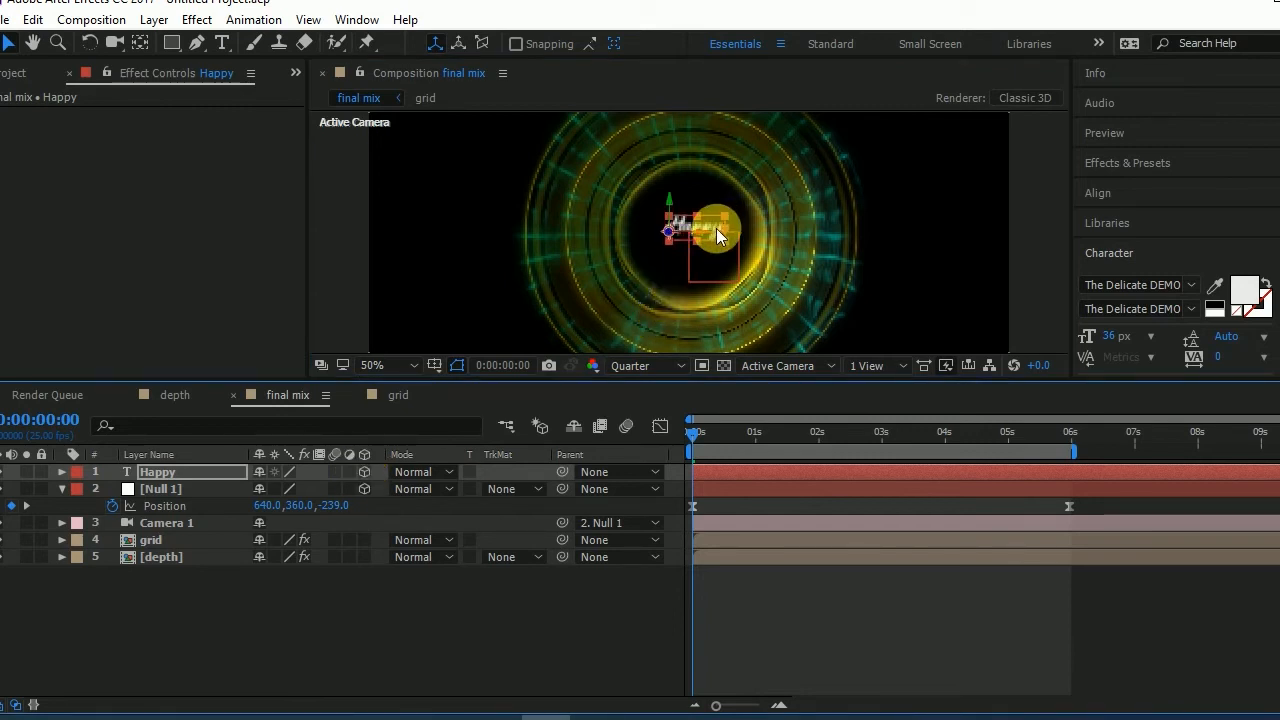
{"action": "left_click", "coordinate": [1266, 281]}
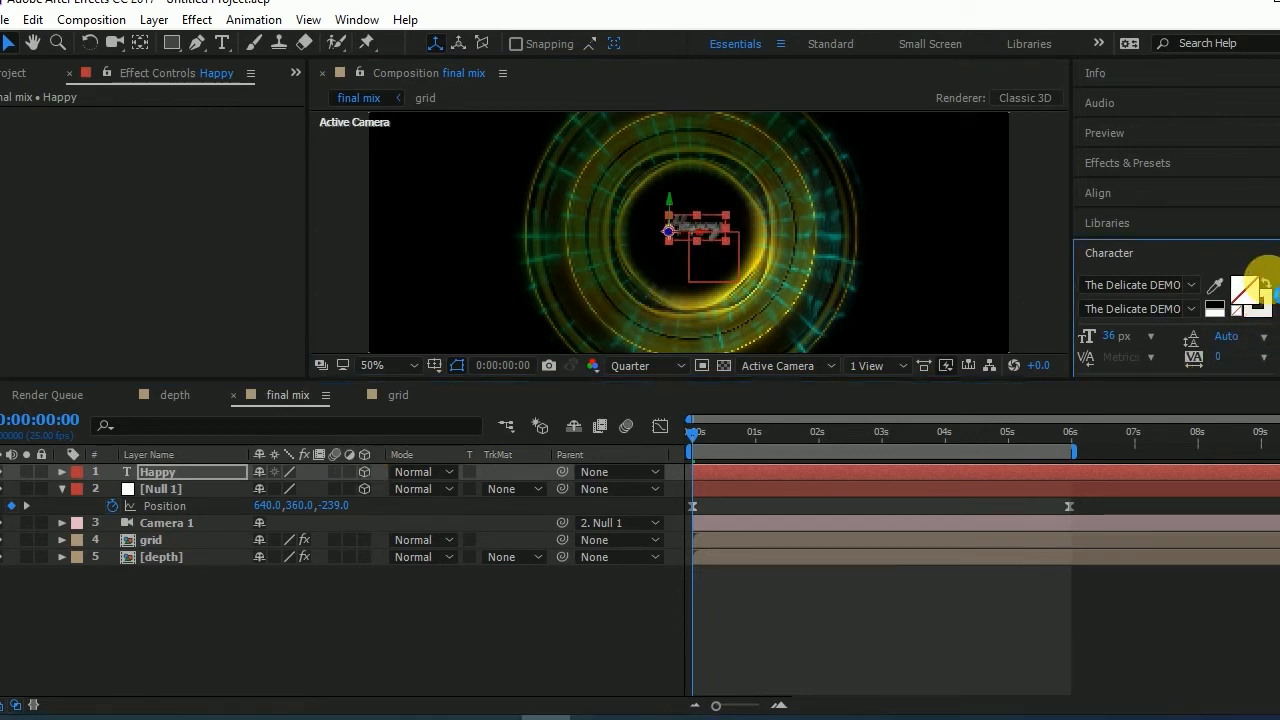
- Apply the Stylize Glow effect to the "Happy" text with threshold 51.8% and radius 0, and make its stroke color active
{"action": "left_click", "coordinate": [191, 476]}
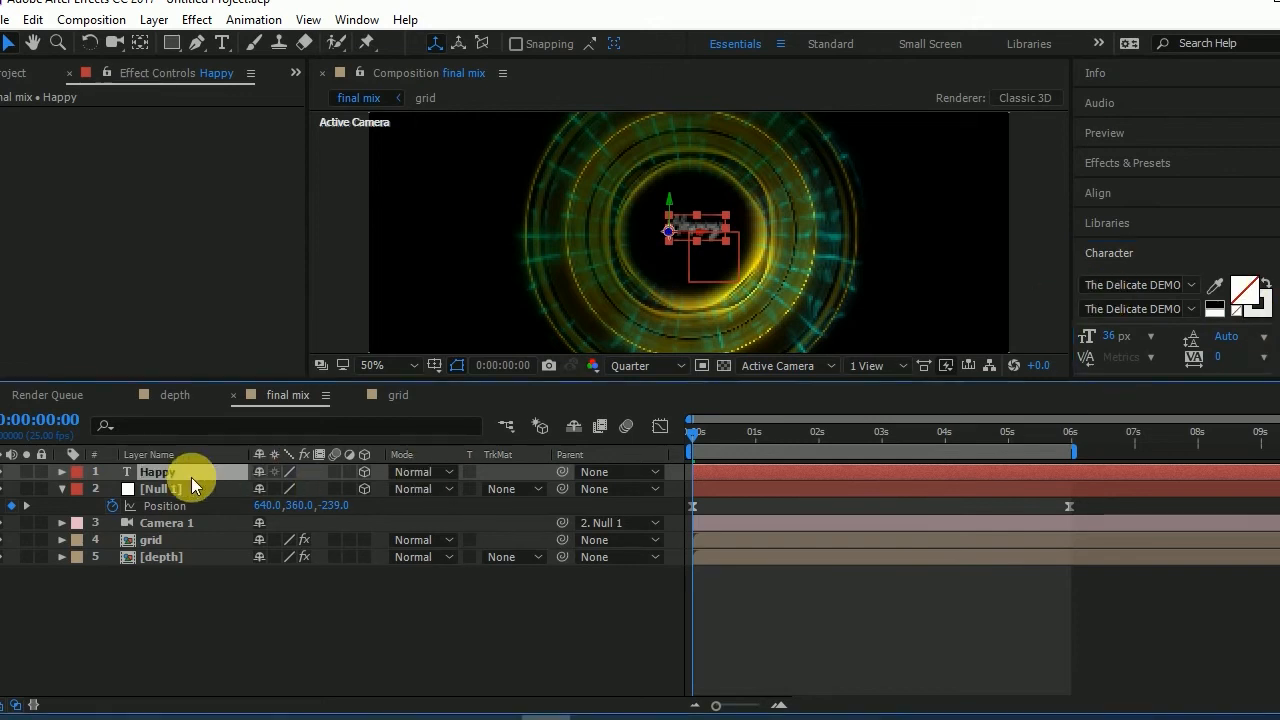
{"action": "left_click", "coordinate": [212, 21]}
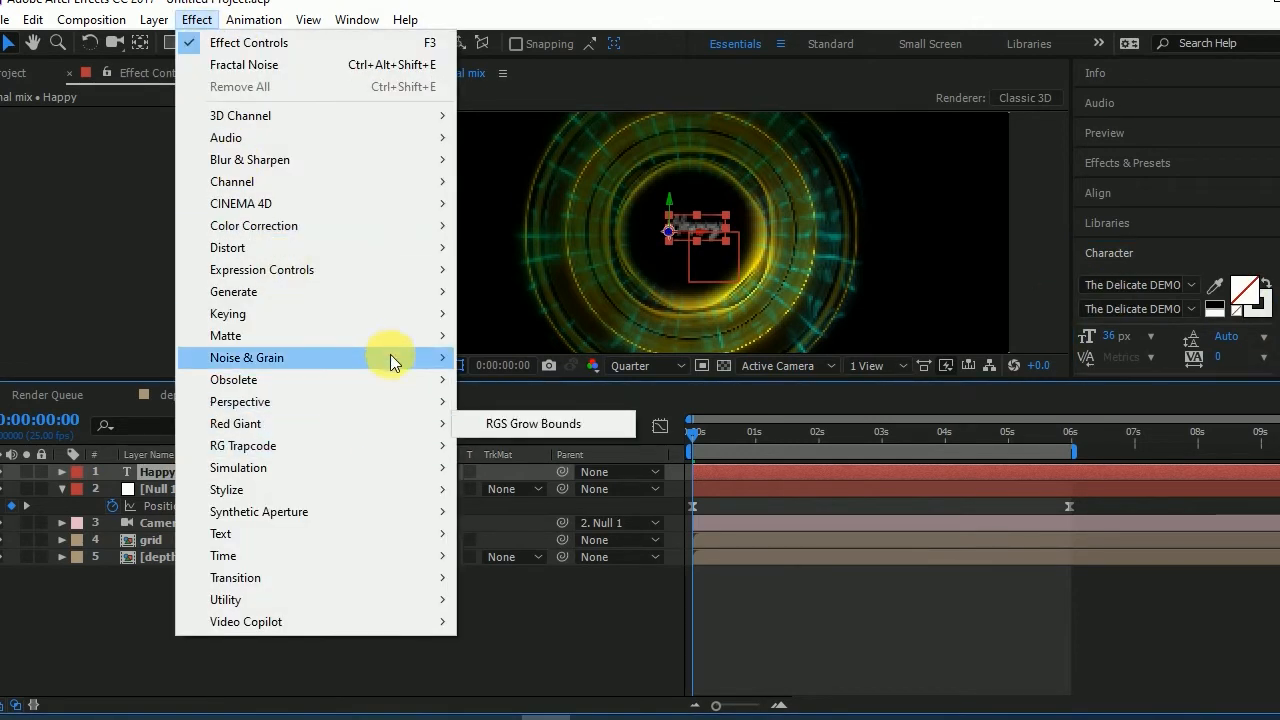
{"action": "mouse_move", "coordinate": [419, 288]}
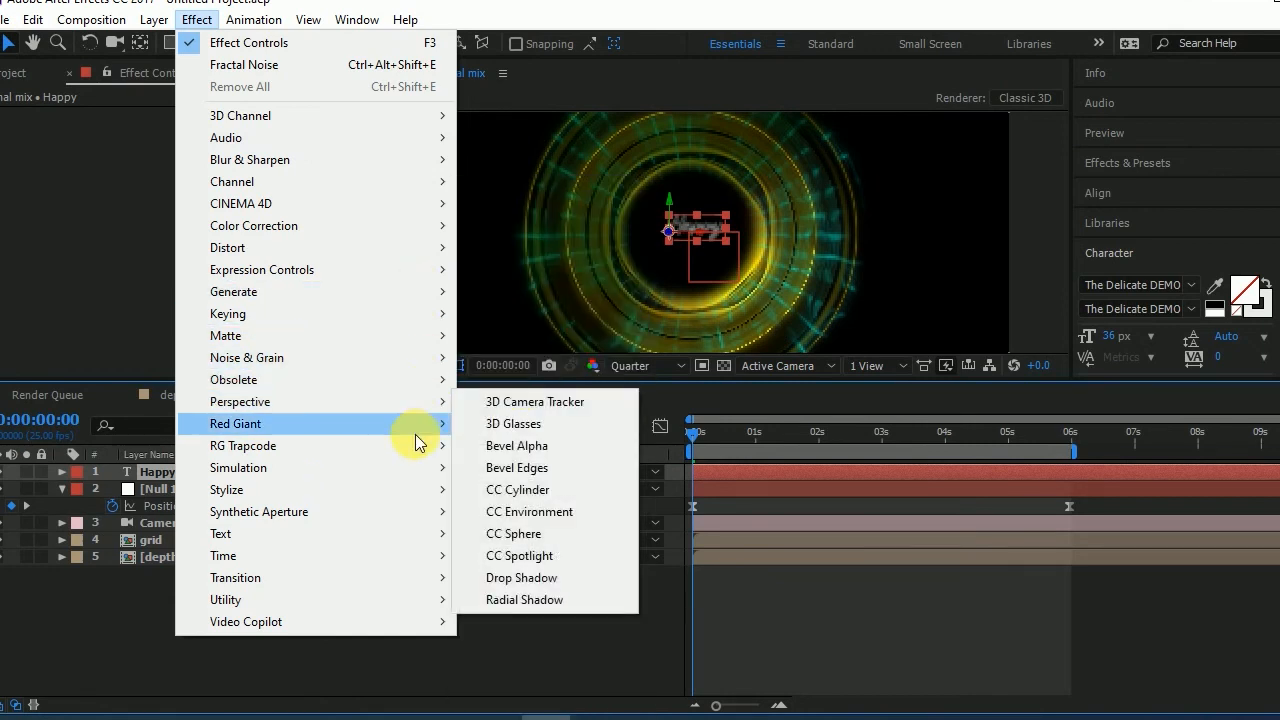
{"action": "mouse_move", "coordinate": [418, 498]}
{"action": "left_click", "coordinate": [518, 566]}
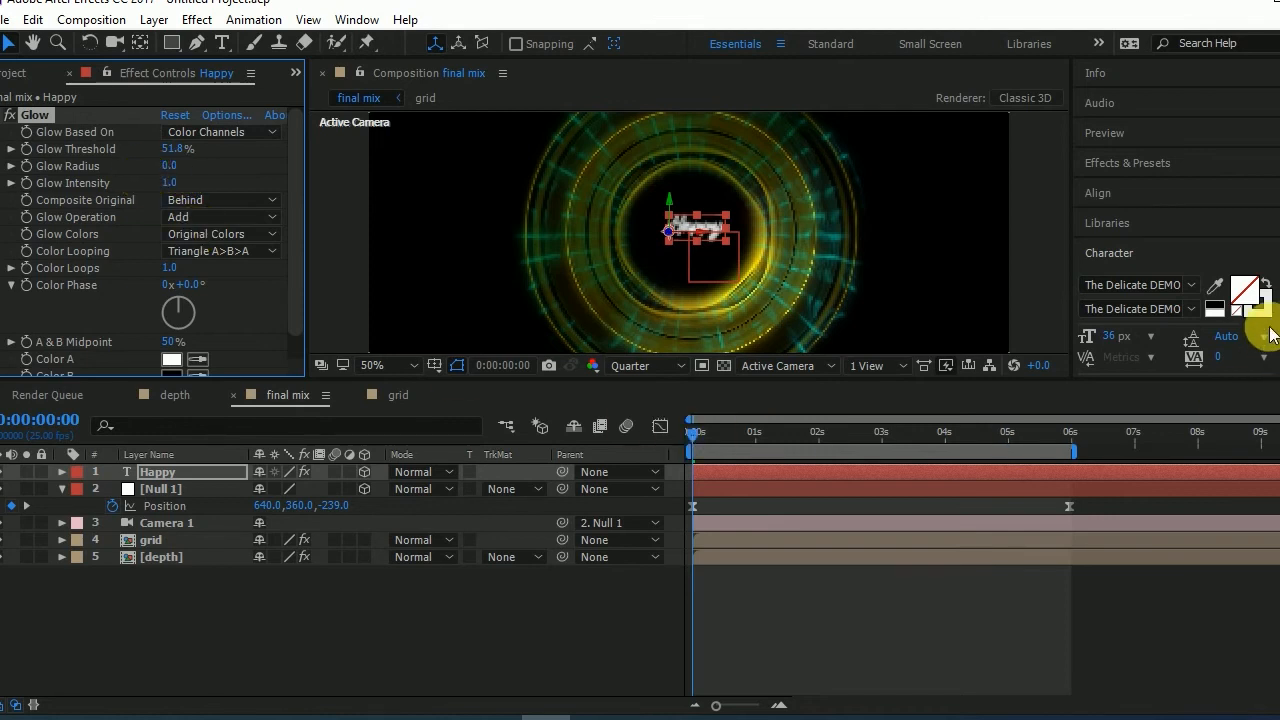
{"action": "left_click", "coordinate": [1240, 332]}
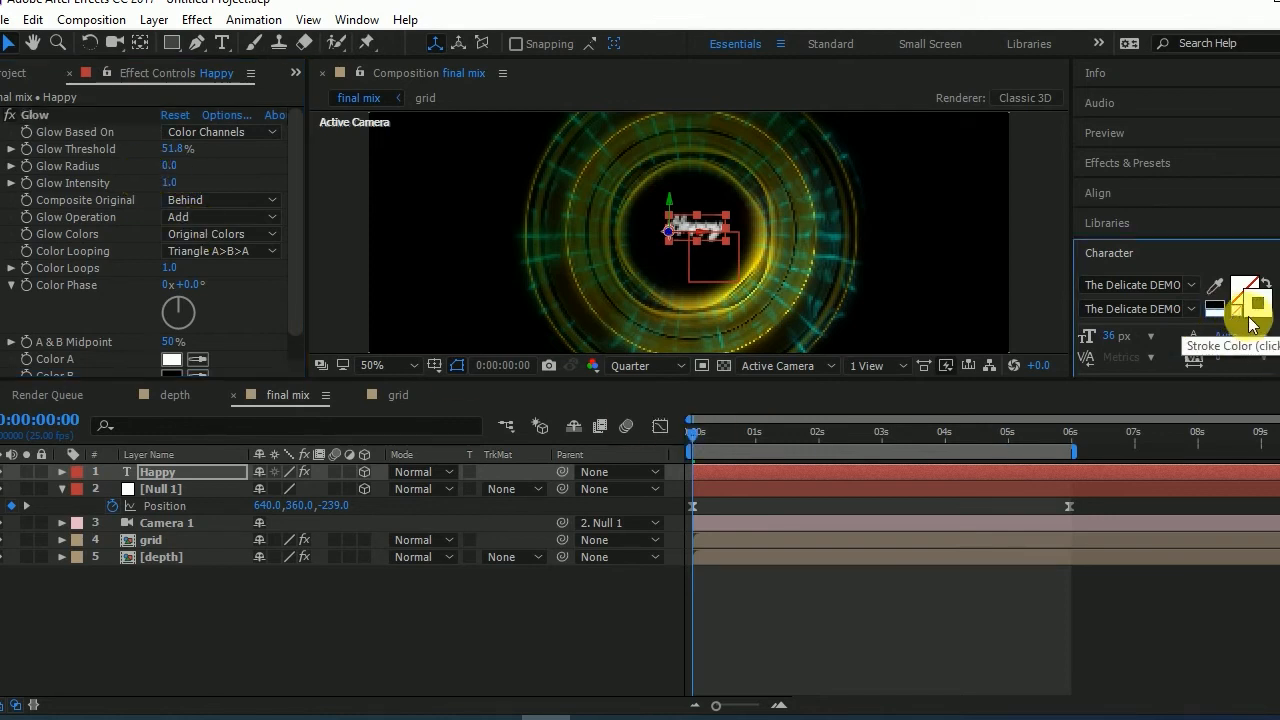
{"action": "left_click", "coordinate": [1232, 316]}
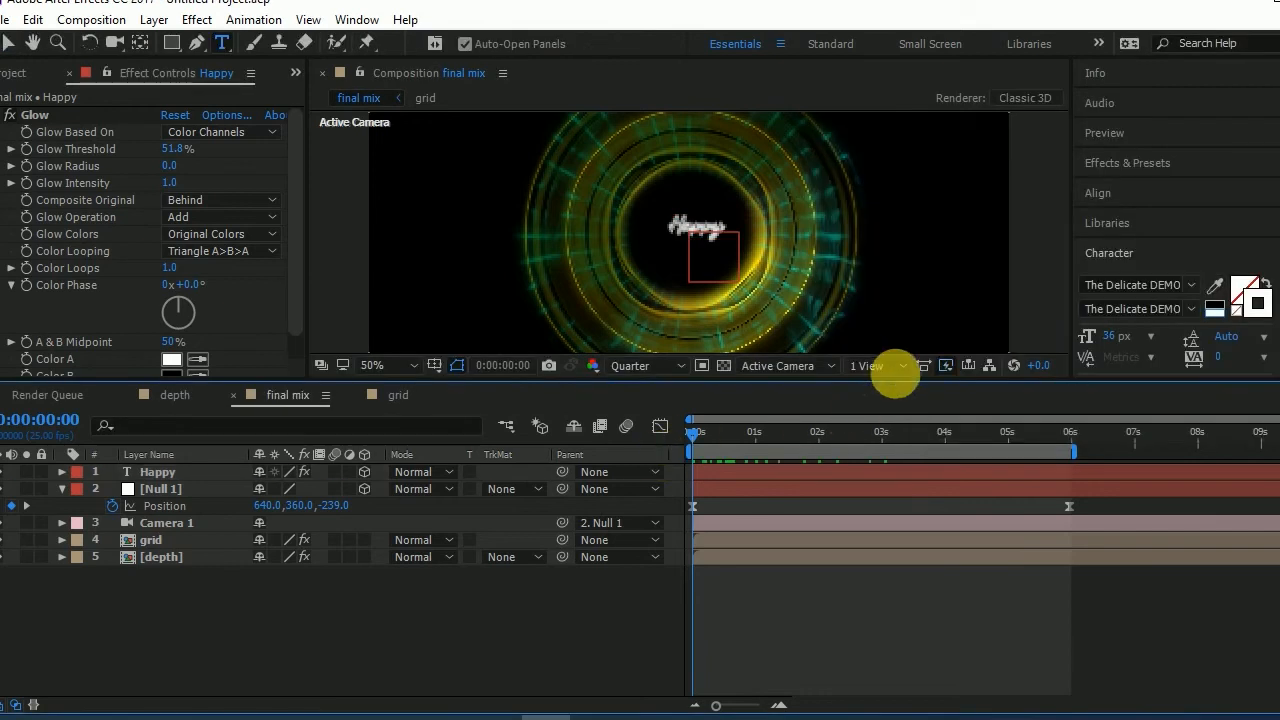
- Show two views side by side and move the "Happy" text along Z toward the camera in the Top view
{"action": "left_click", "coordinate": [894, 368]}
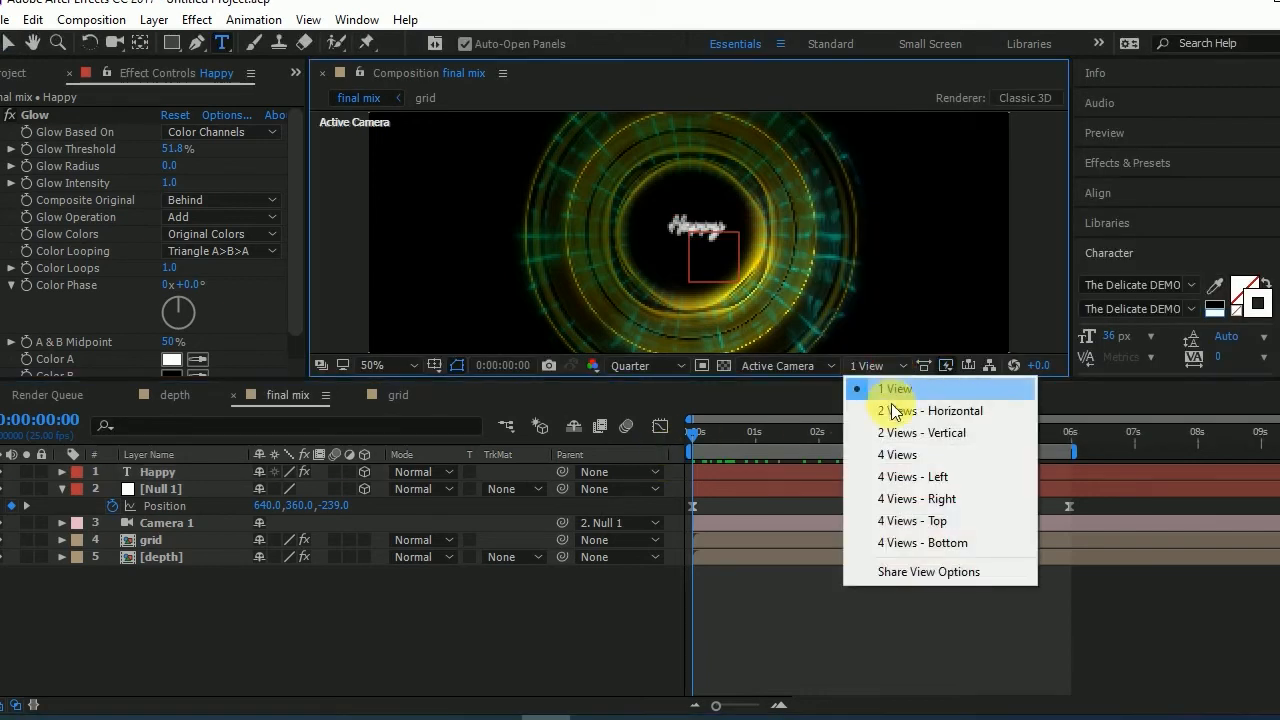
{"action": "left_click", "coordinate": [909, 411]}
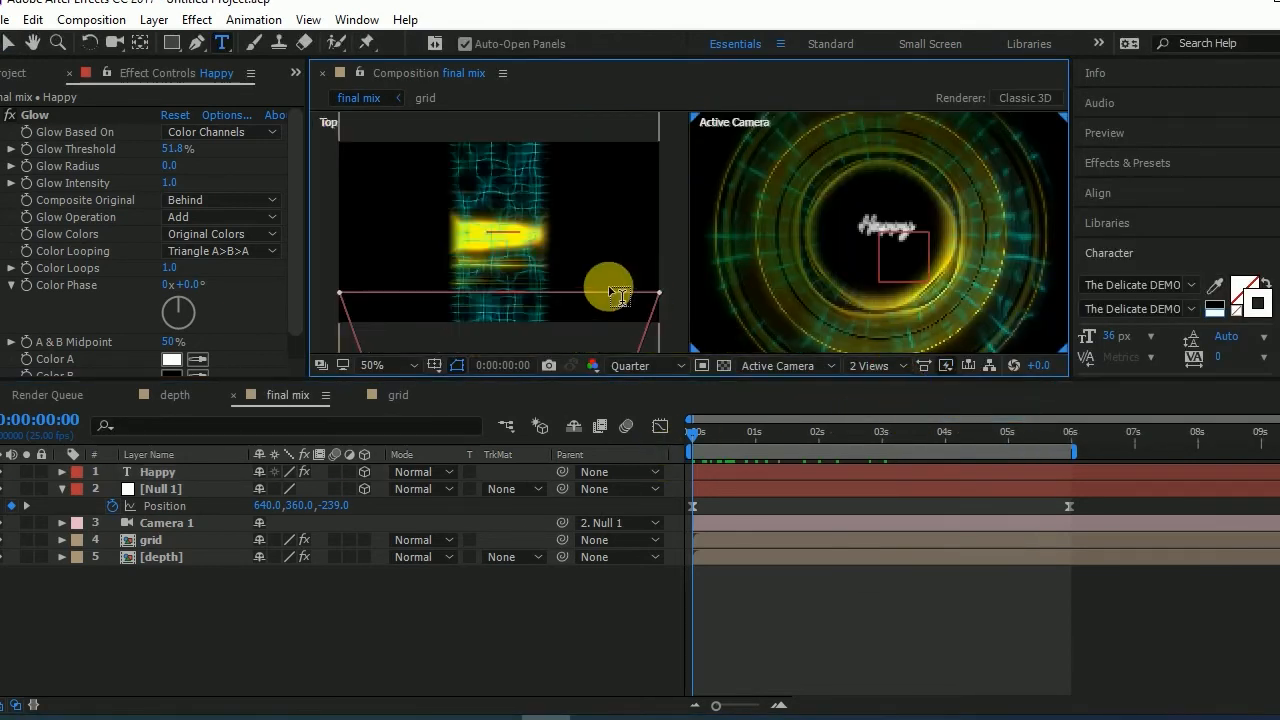
{"action": "left_click", "coordinate": [164, 476]}
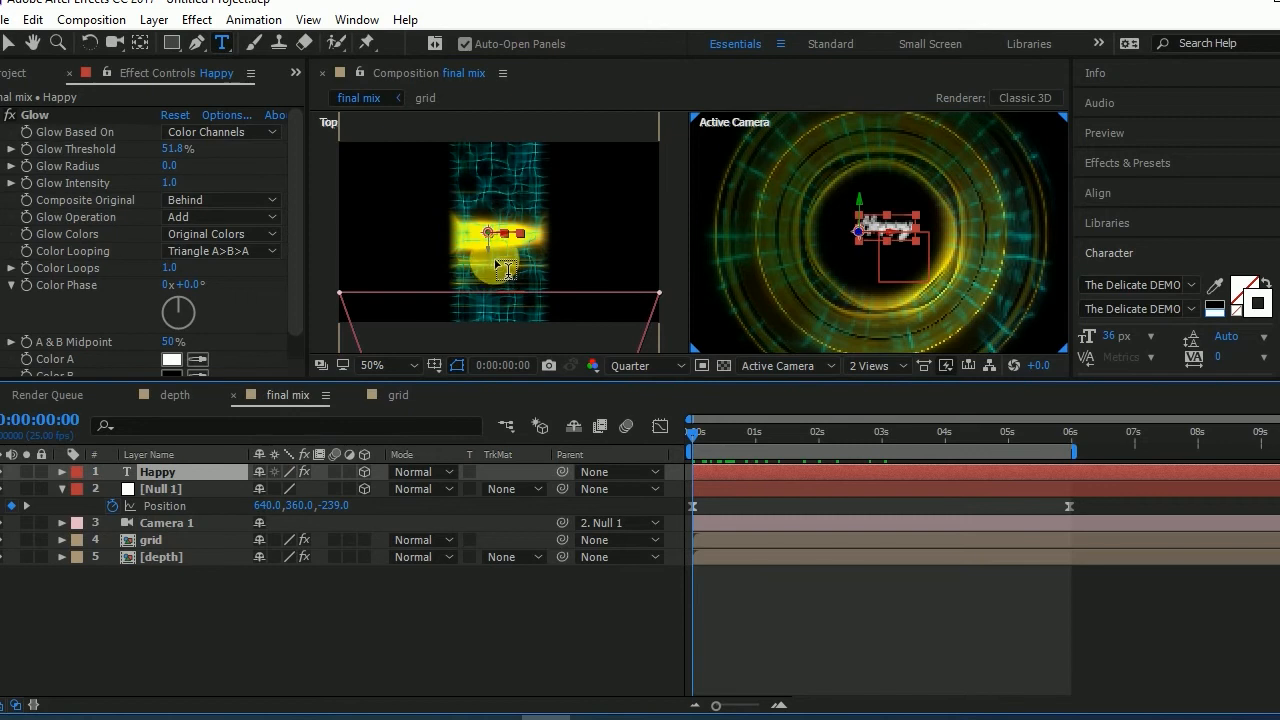
{"action": "key", "text": "v"}
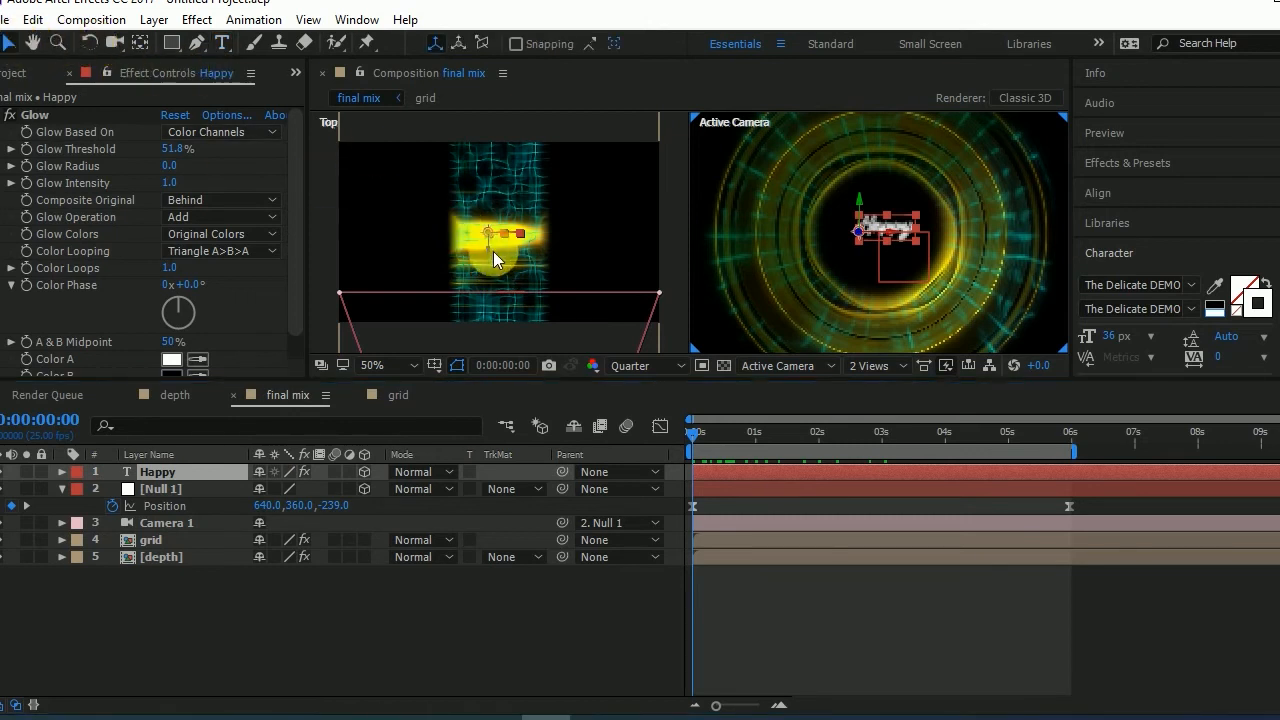
{"action": "left_click_drag", "start_coordinate": [489, 254], "coordinate": [487, 335]}
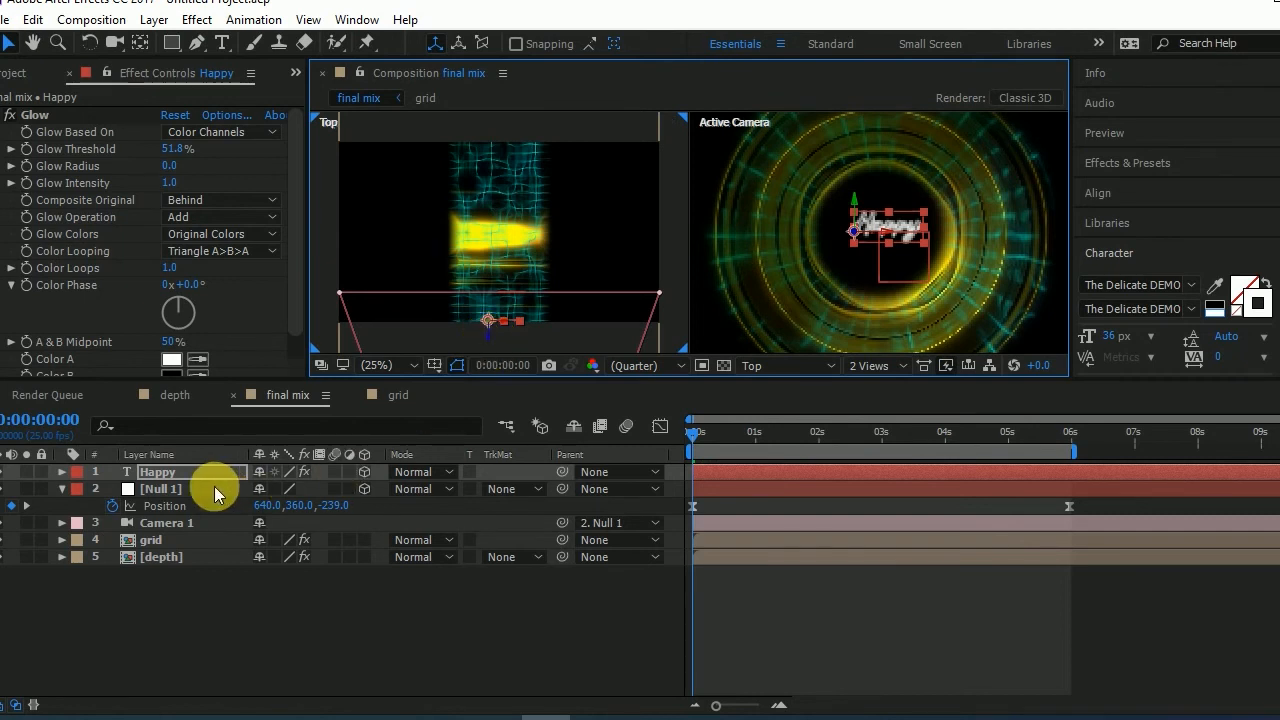
- Duplicate the "Happy" text layer and move the copy deeper into the tunnel along Z
{"action": "key", "text": "ctrl+d"}
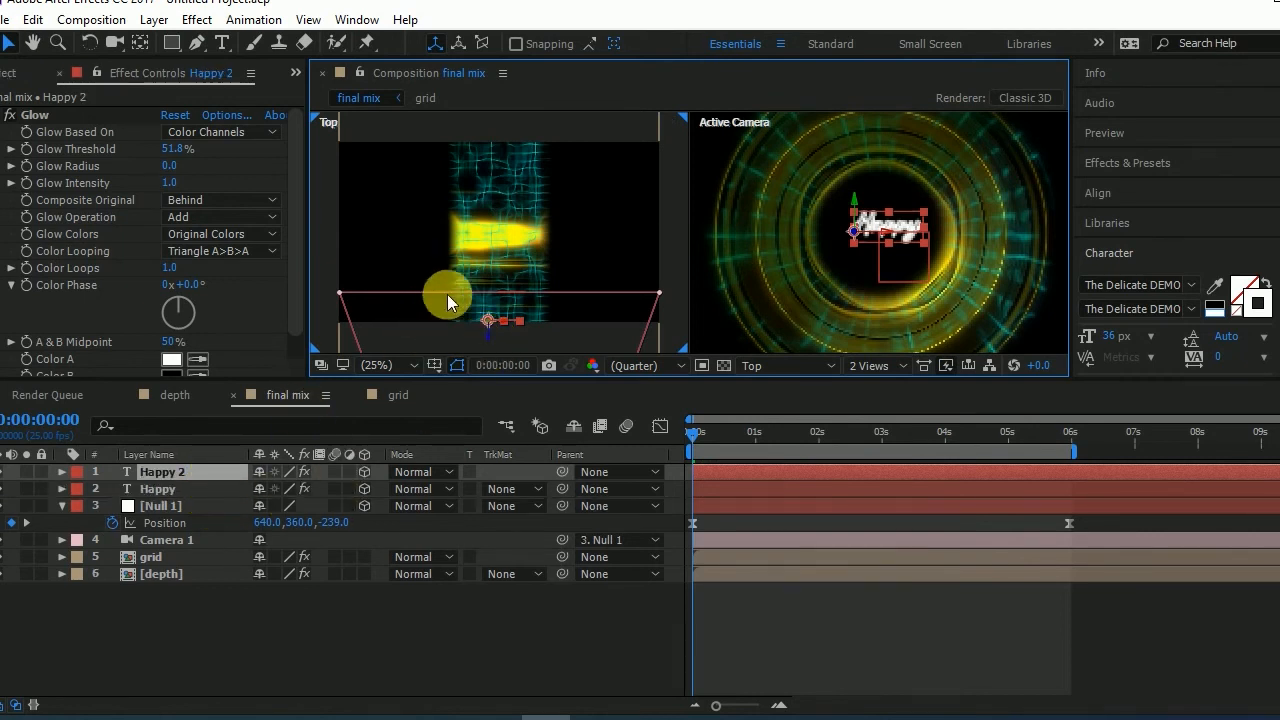
{"action": "left_click_drag", "start_coordinate": [487, 334], "coordinate": [484, 210]}
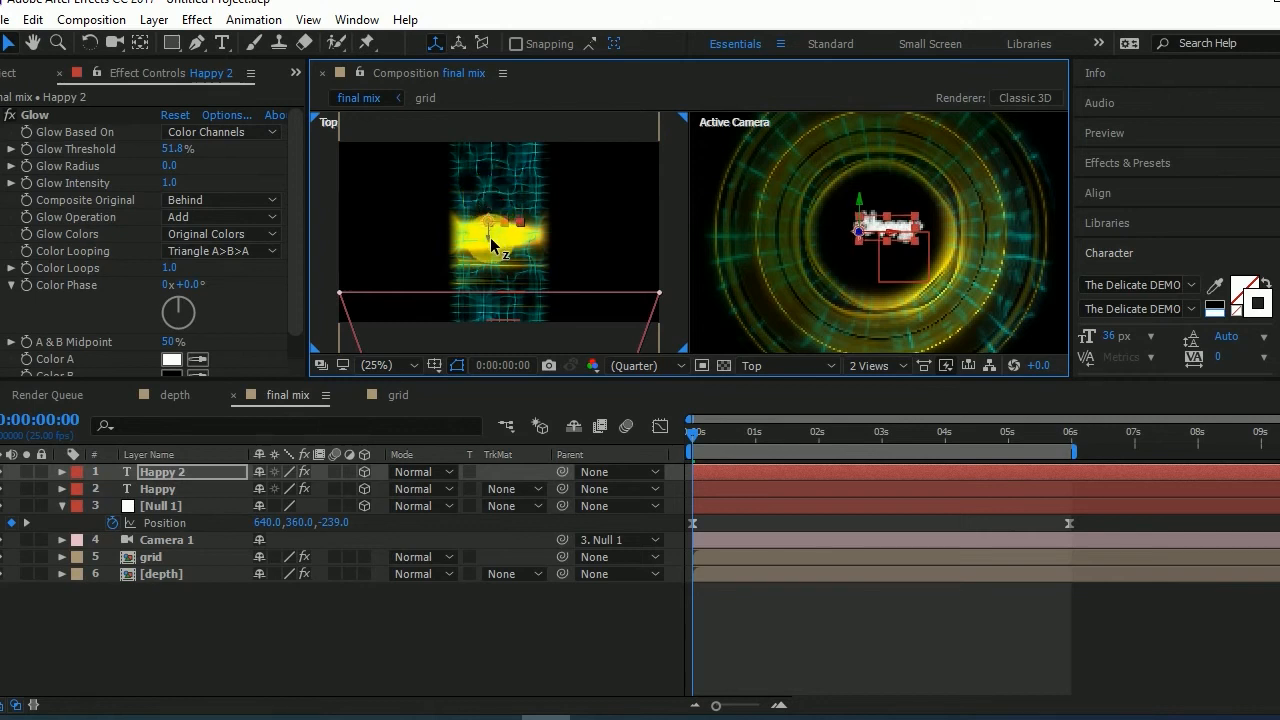
{"action": "mouse_move", "coordinate": [490, 237]}
{"action": "left_mouse_down"}
{"action": "mouse_move", "coordinate": [490, 252]}
{"action": "mouse_move", "coordinate": [490, 228]}
{"action": "left_mouse_up"}
- Hide the original "Happy" layer and change the duplicate's text to "Dussehra"
{"action": "left_click", "coordinate": [2, 489]}
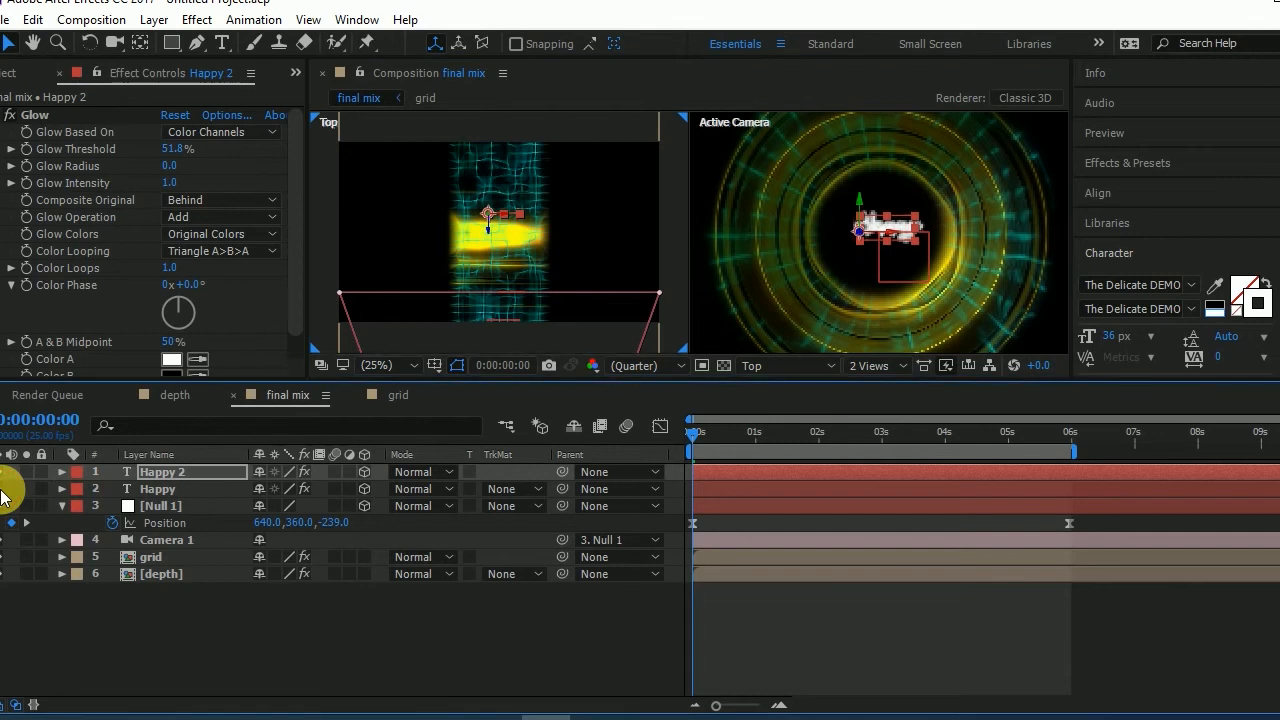
{"action": "double_click", "coordinate": [150, 472]}
{"action": "type", "text": "Dussehra"}
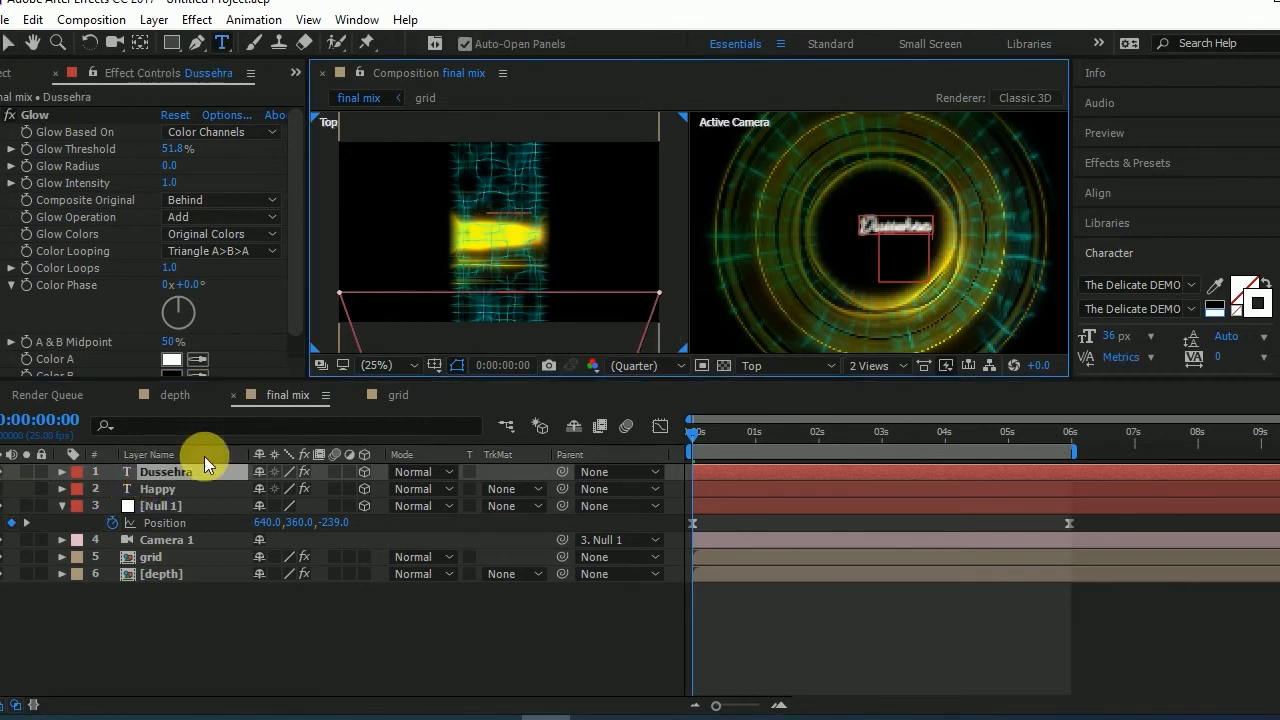
- Set the "Dussehra" text size to 66 px and shift it along X to centre it in the tunnel opening
{"action": "left_click", "coordinate": [165, 476]}
{"action": "left_click_drag", "start_coordinate": [1117, 336], "coordinate": [1150, 342]}
{"action": "left_click", "coordinate": [9, 43]}
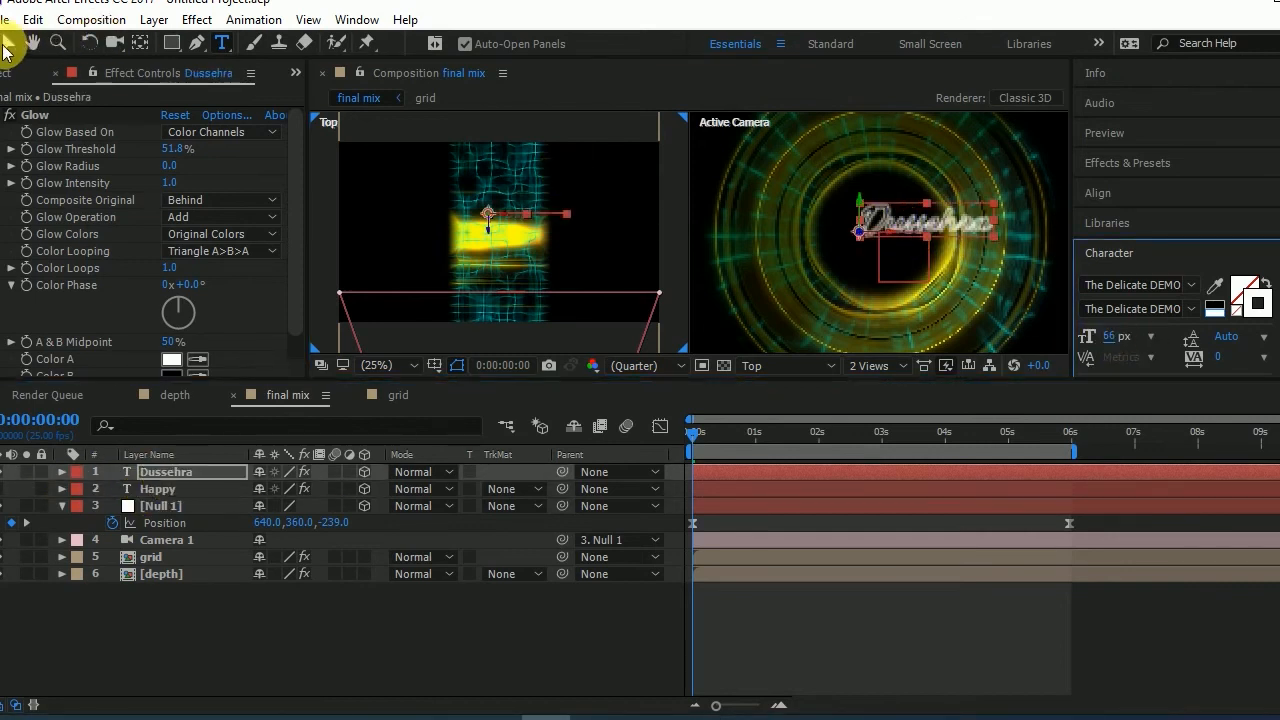
{"action": "left_click_drag", "start_coordinate": [897, 238], "coordinate": [850, 240]}
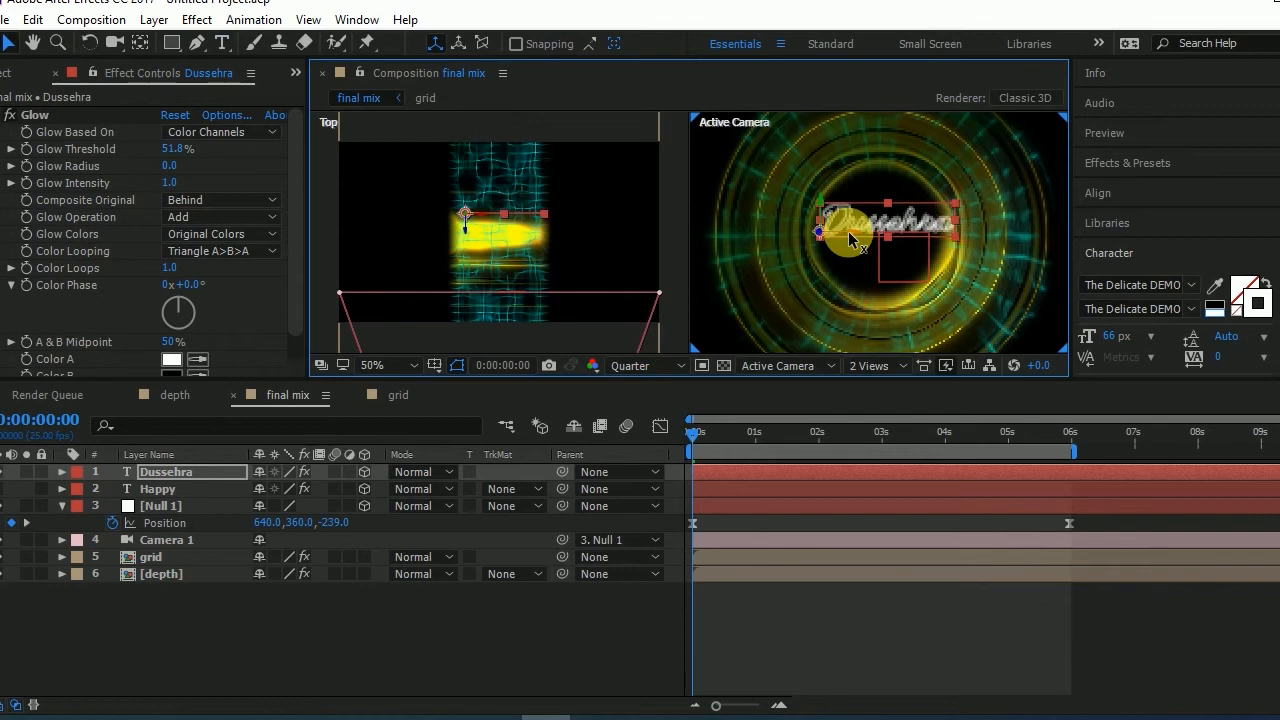
- Make the "Happy" layer visible again and set the "Dussehra" layer's opacity to 0%
{"action": "left_click", "coordinate": [131, 489]}
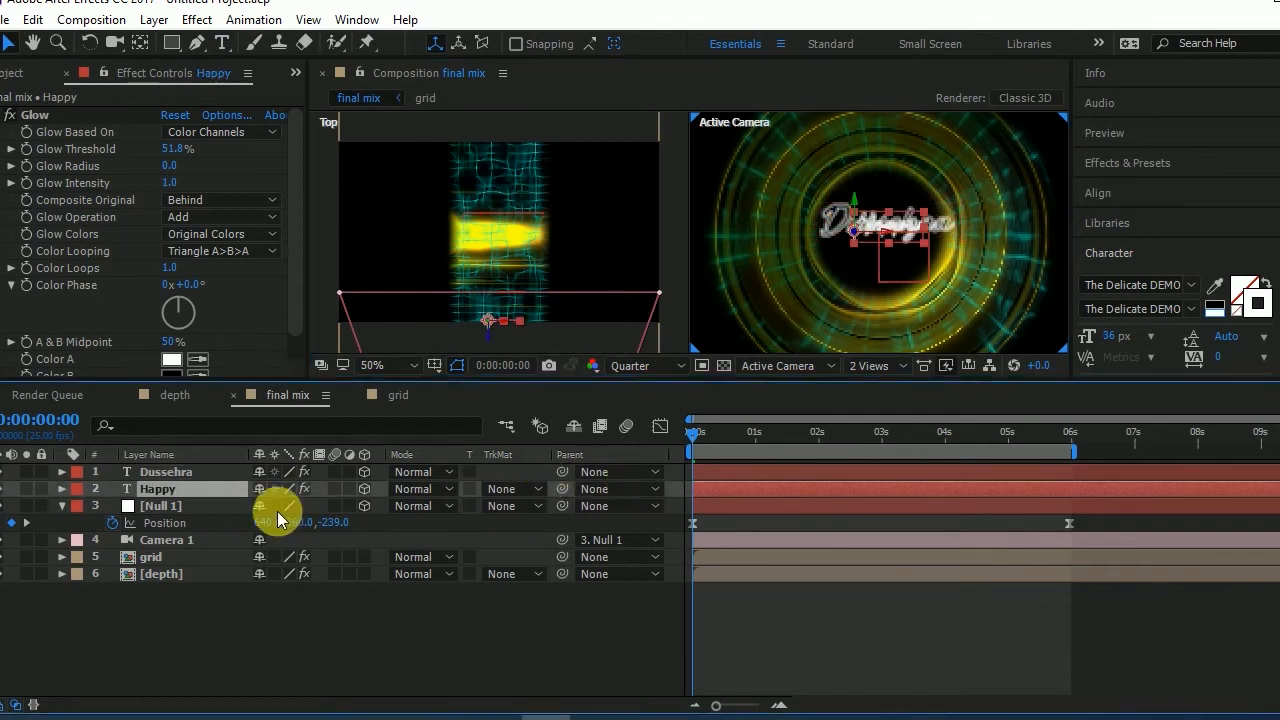
{"action": "left_click", "coordinate": [178, 472]}
{"action": "key", "text": "t"}
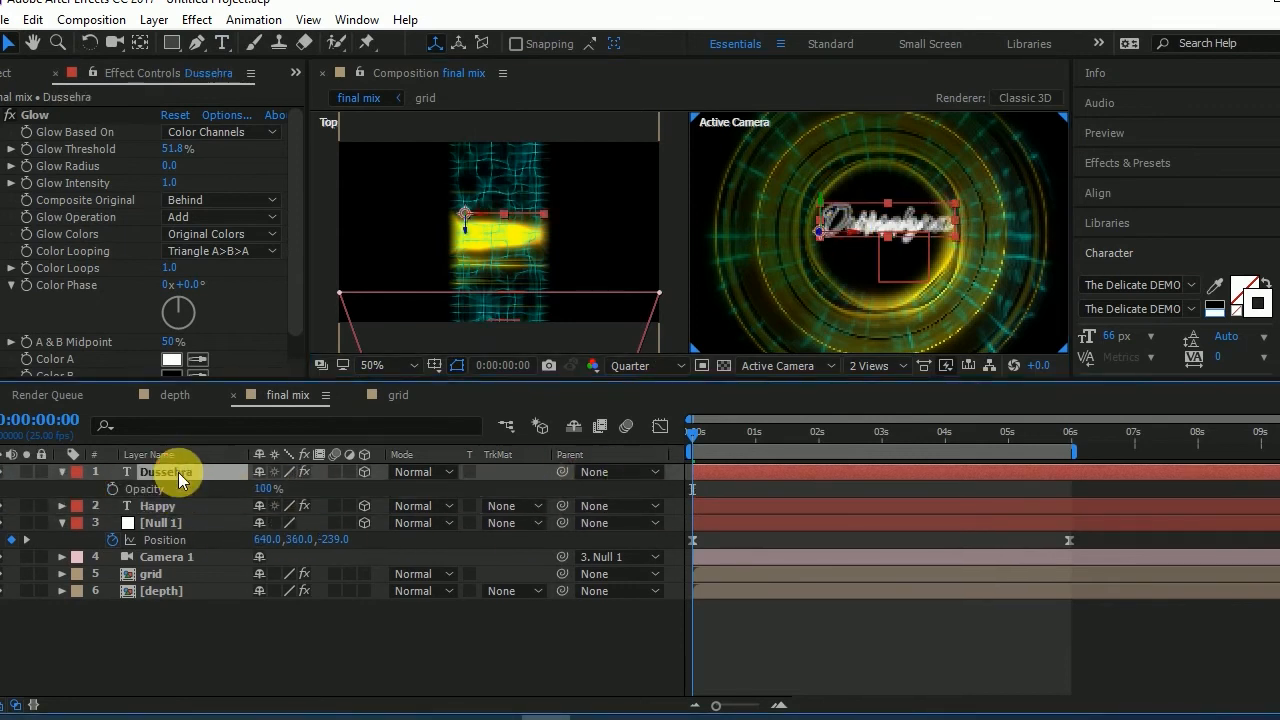
{"action": "left_click_drag", "start_coordinate": [242, 489], "coordinate": [14, 471]}
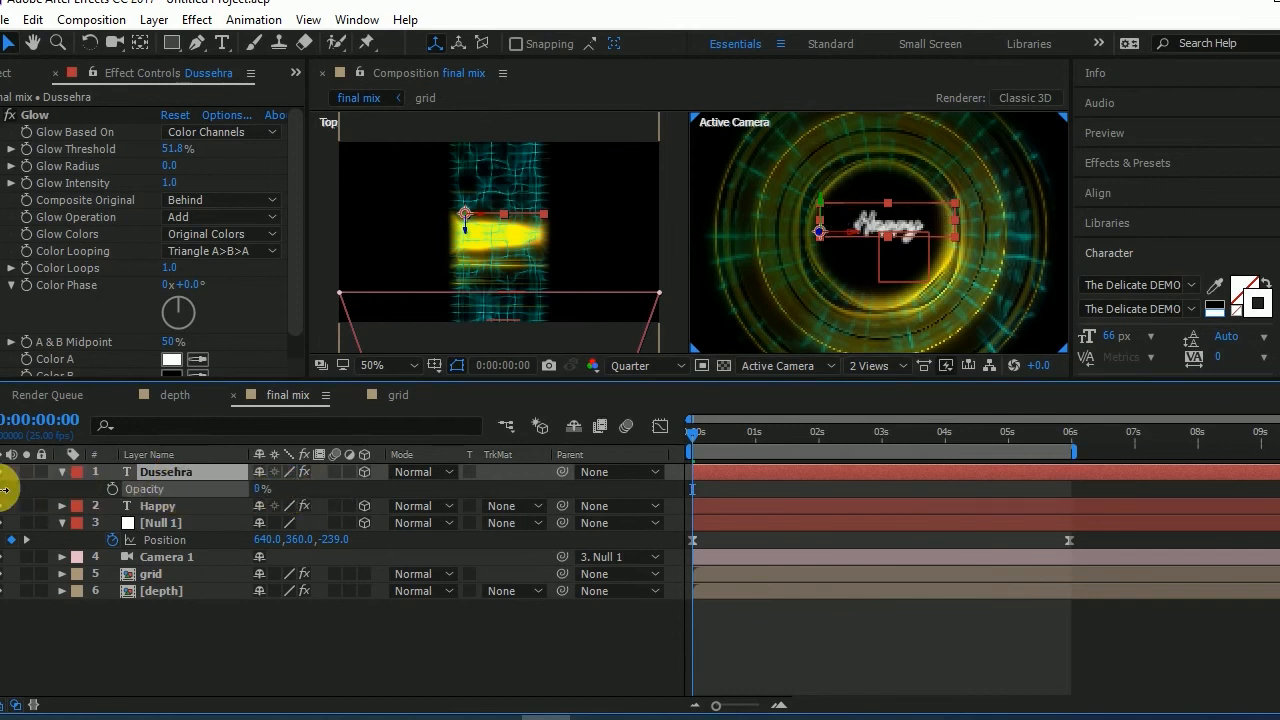
- Keyframe the "Happy" layer's opacity from 0% at 0:00:00:21 to 100% at 0:00:02:11
{"action": "left_click_drag", "start_coordinate": [690, 437], "coordinate": [735, 465]}
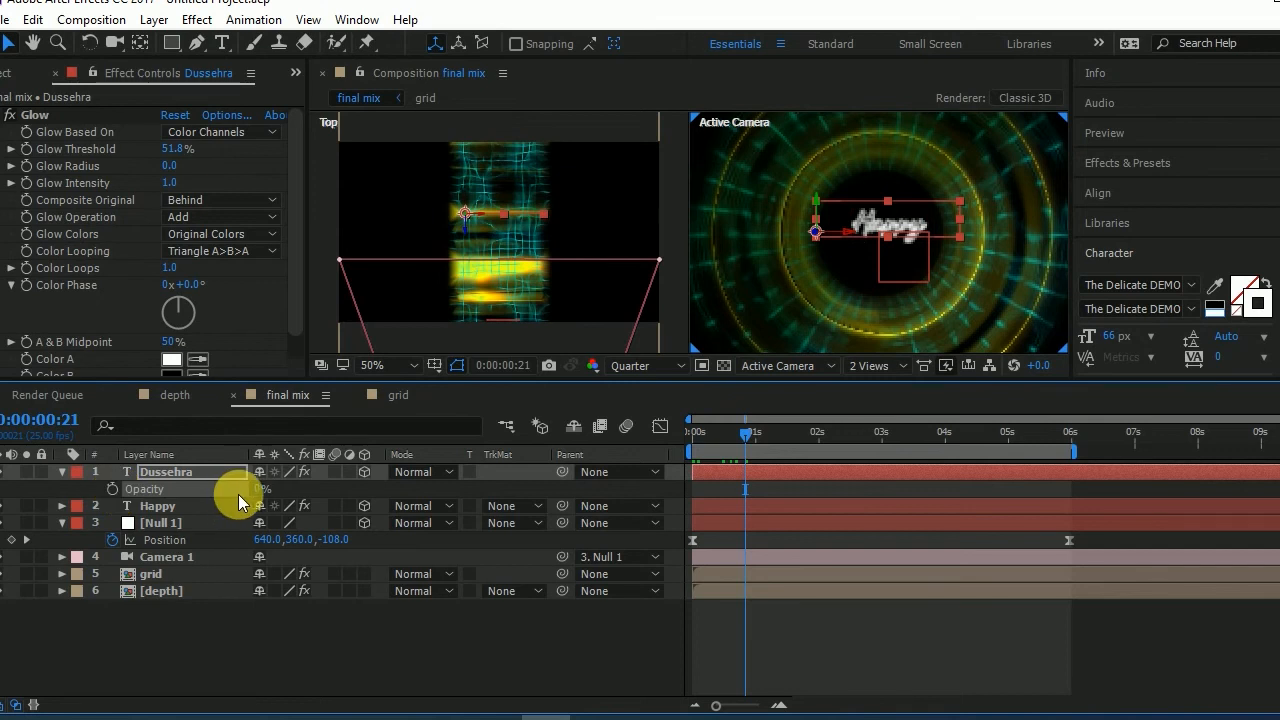
{"action": "left_click", "coordinate": [160, 507]}
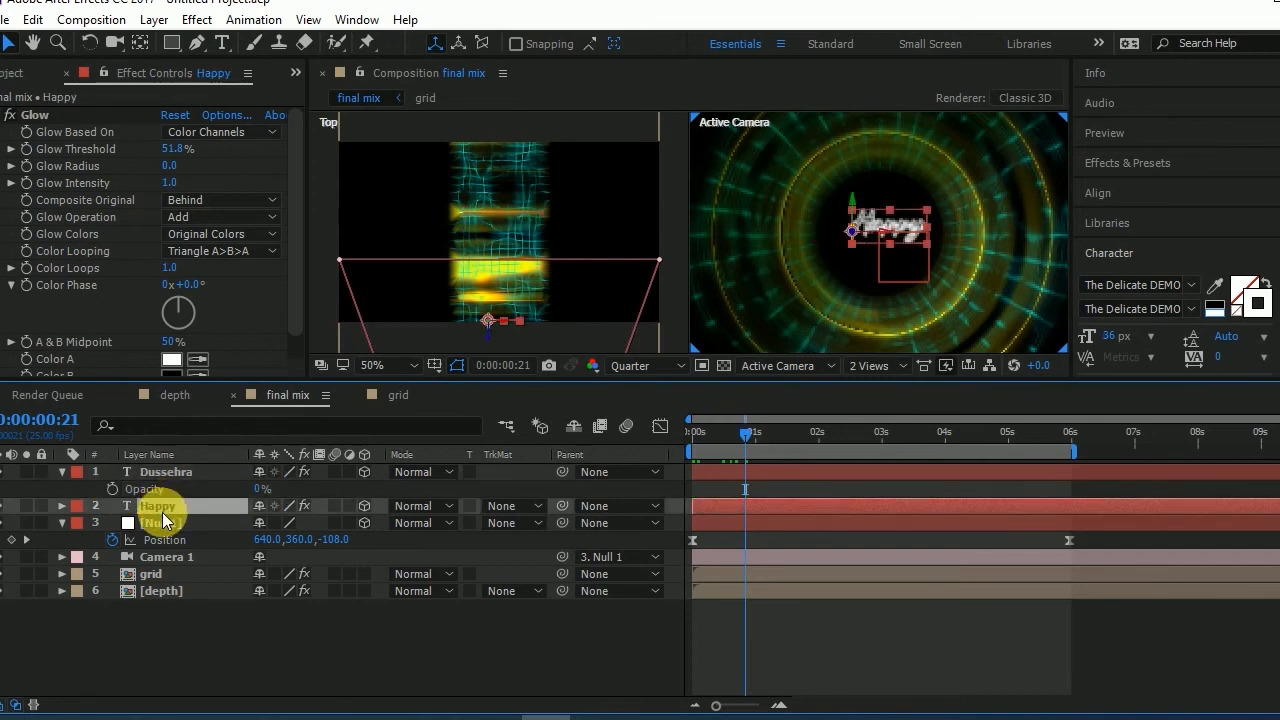
{"action": "key", "text": "t"}
{"action": "left_click_drag", "start_coordinate": [258, 525], "coordinate": [29, 514]}
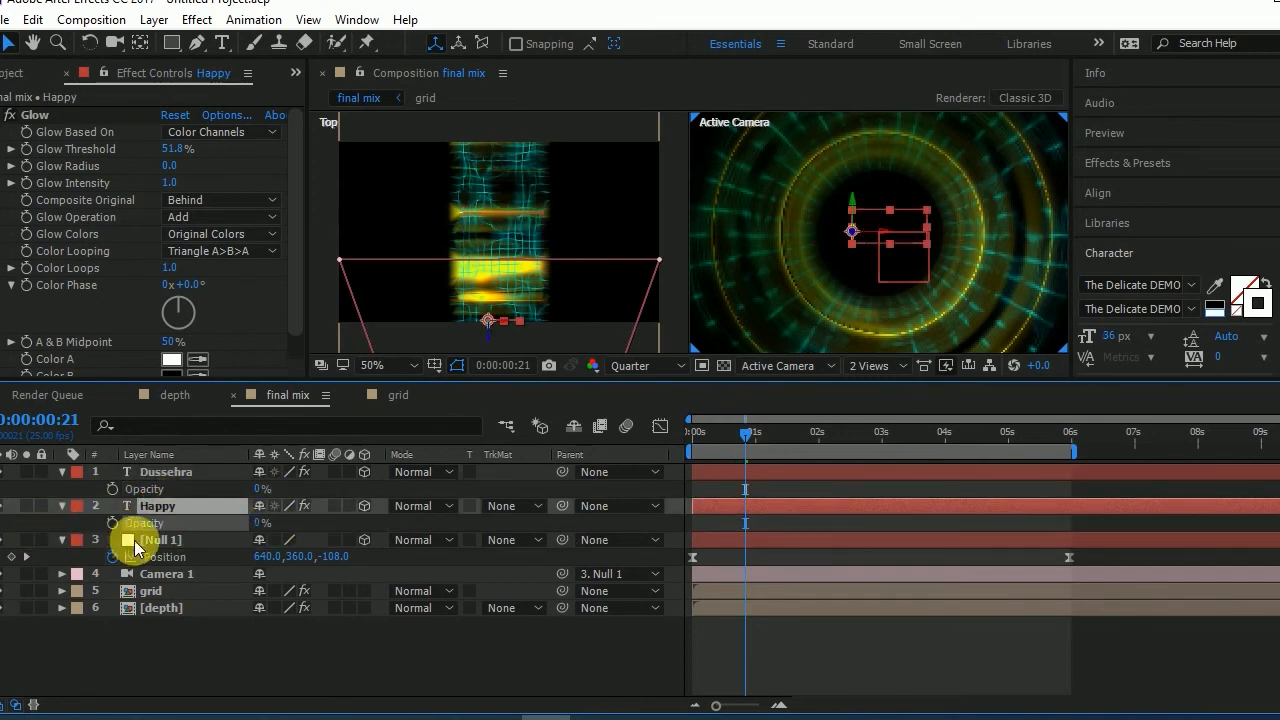
{"action": "left_click_drag", "start_coordinate": [754, 432], "coordinate": [846, 441]}
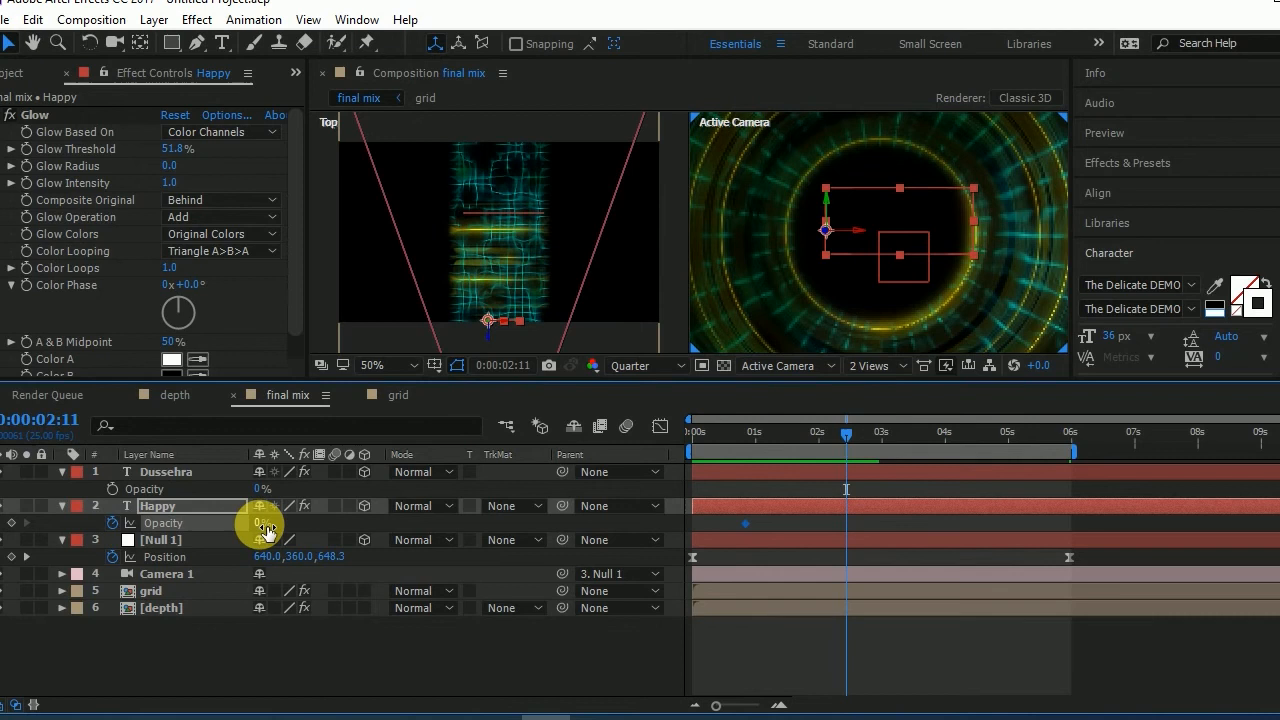
{"action": "left_click_drag", "start_coordinate": [262, 525], "coordinate": [904, 527]}
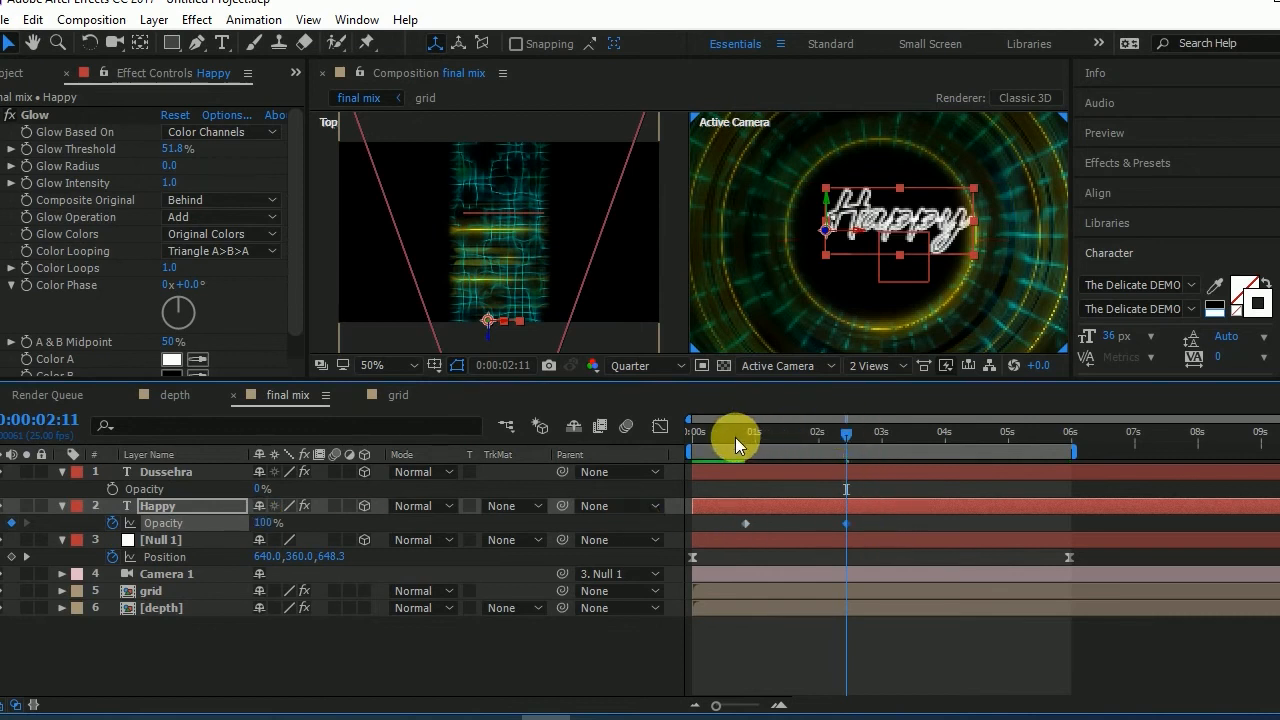
- Keyframe the "Dussehra" layer's opacity from 0% at 0:00:03:14 to 100% at 0:00:04:13
{"action": "left_click_drag", "start_coordinate": [774, 438], "coordinate": [917, 438]}
{"action": "left_click", "coordinate": [121, 489]}
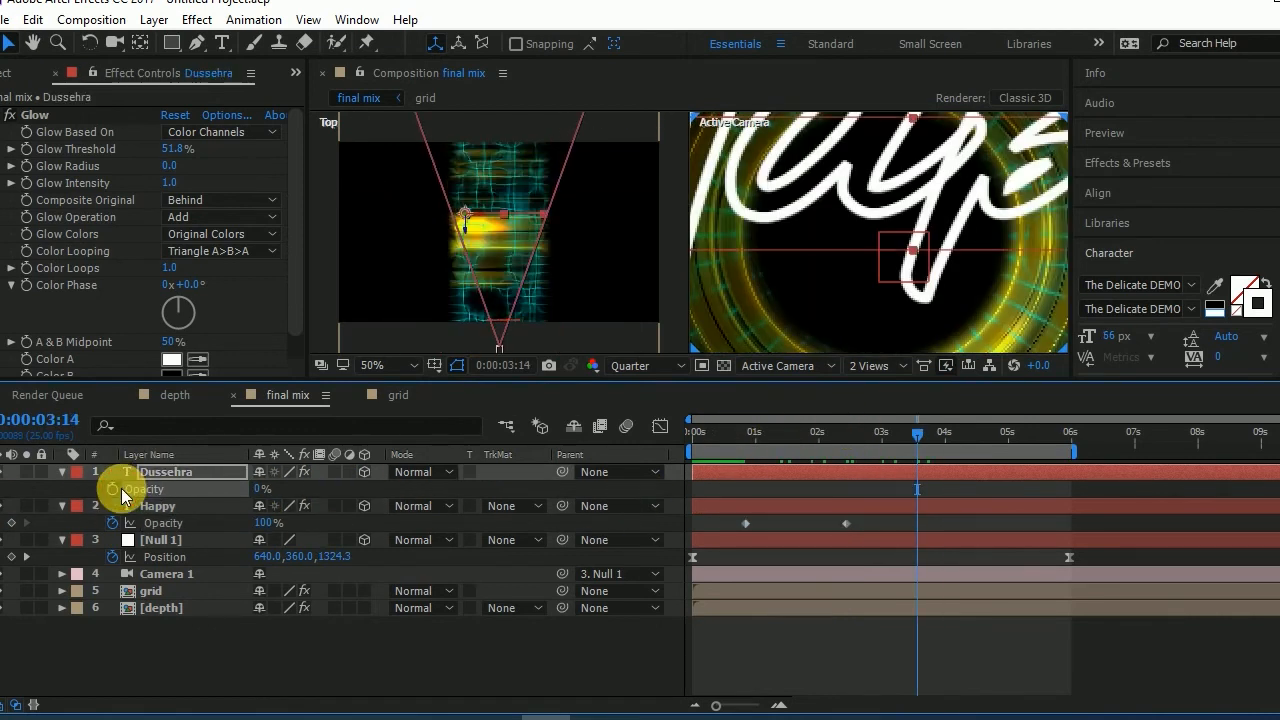
{"action": "left_click", "coordinate": [113, 489]}
{"action": "left_click_drag", "start_coordinate": [935, 437], "coordinate": [980, 435]}
{"action": "left_click_drag", "start_coordinate": [262, 489], "coordinate": [383, 500]}
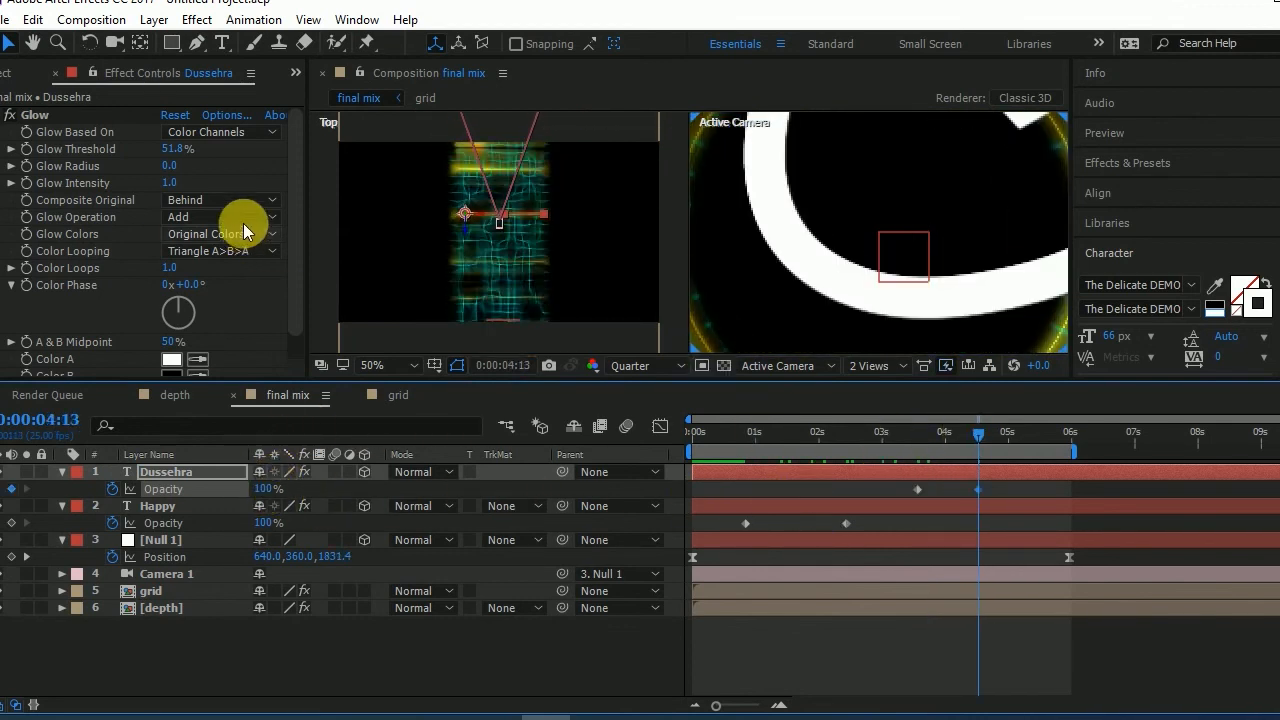
- Move the "Dussehra" text farther along Z in the Top view, ahead of the camera, and preview the animation from the start
{"action": "scroll", "coordinate": [460, 221], "scroll_direction": "down", "scroll_amount": 2}
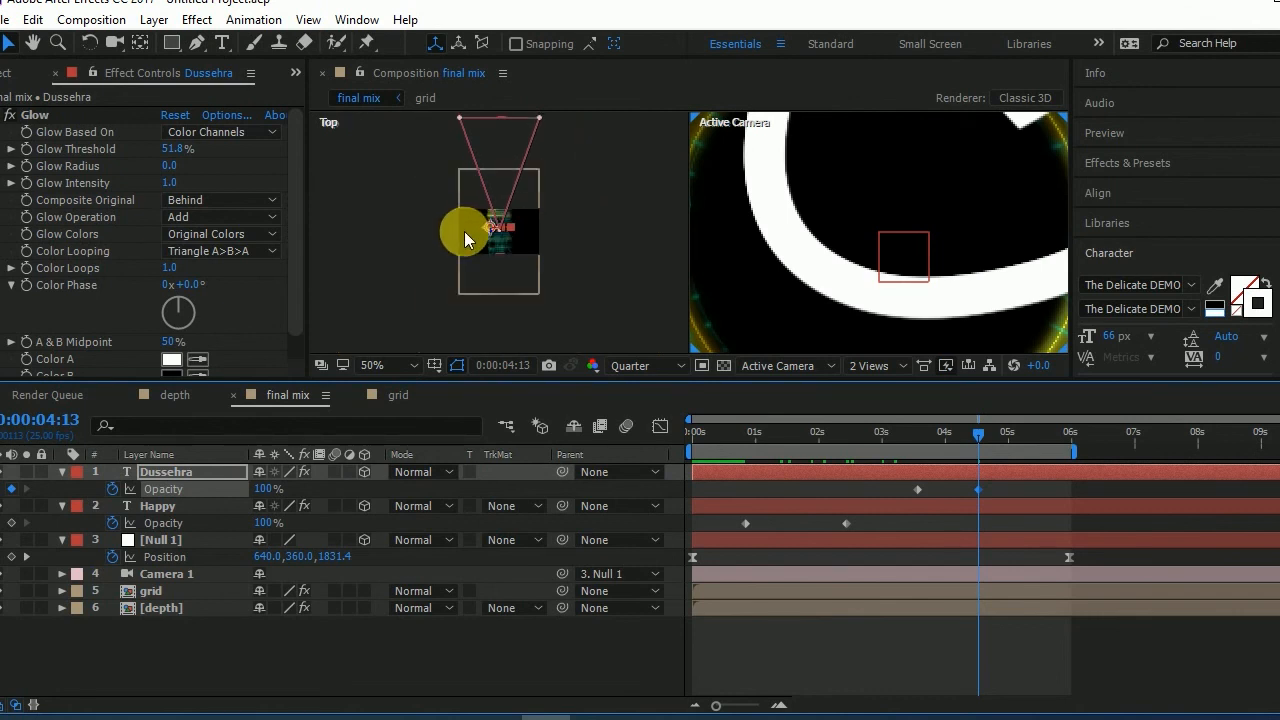
{"action": "left_click_drag", "start_coordinate": [486, 237], "coordinate": [494, 159]}
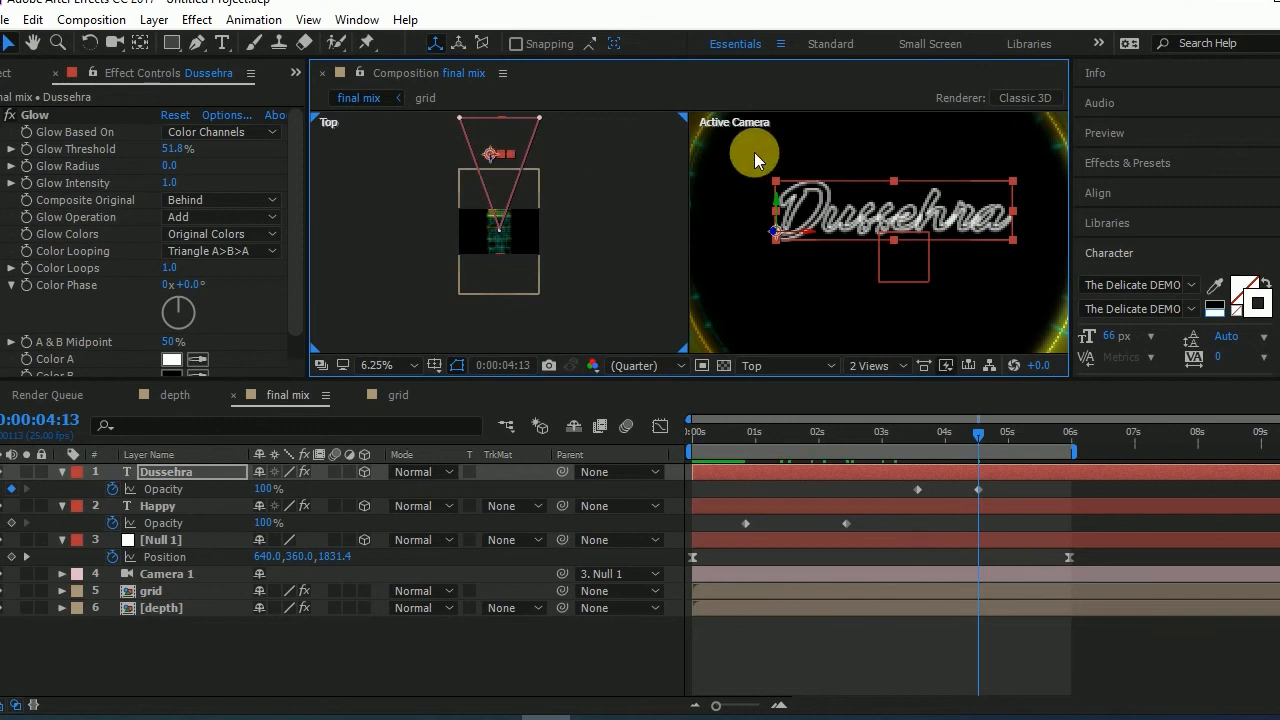
{"action": "left_click_drag", "start_coordinate": [885, 432], "coordinate": [648, 432]}
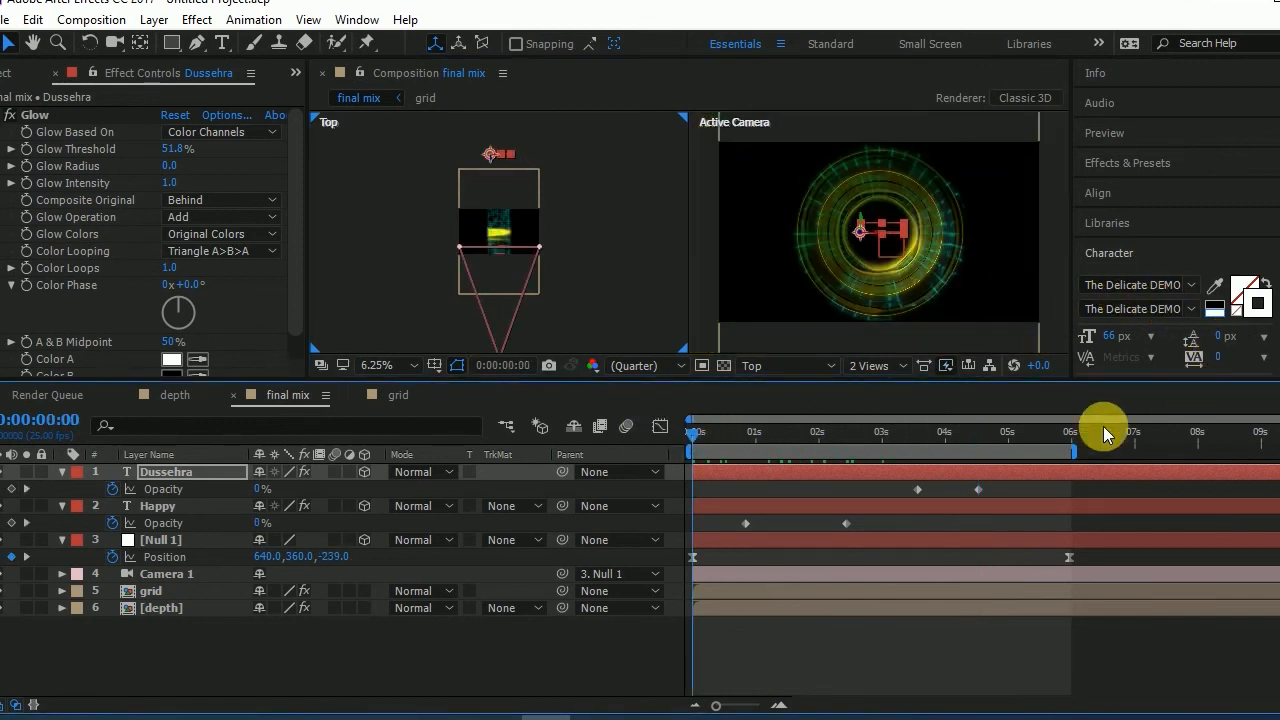
{"action": "left_click", "coordinate": [1161, 143]}
{"action": "left_click", "coordinate": [1171, 159]}
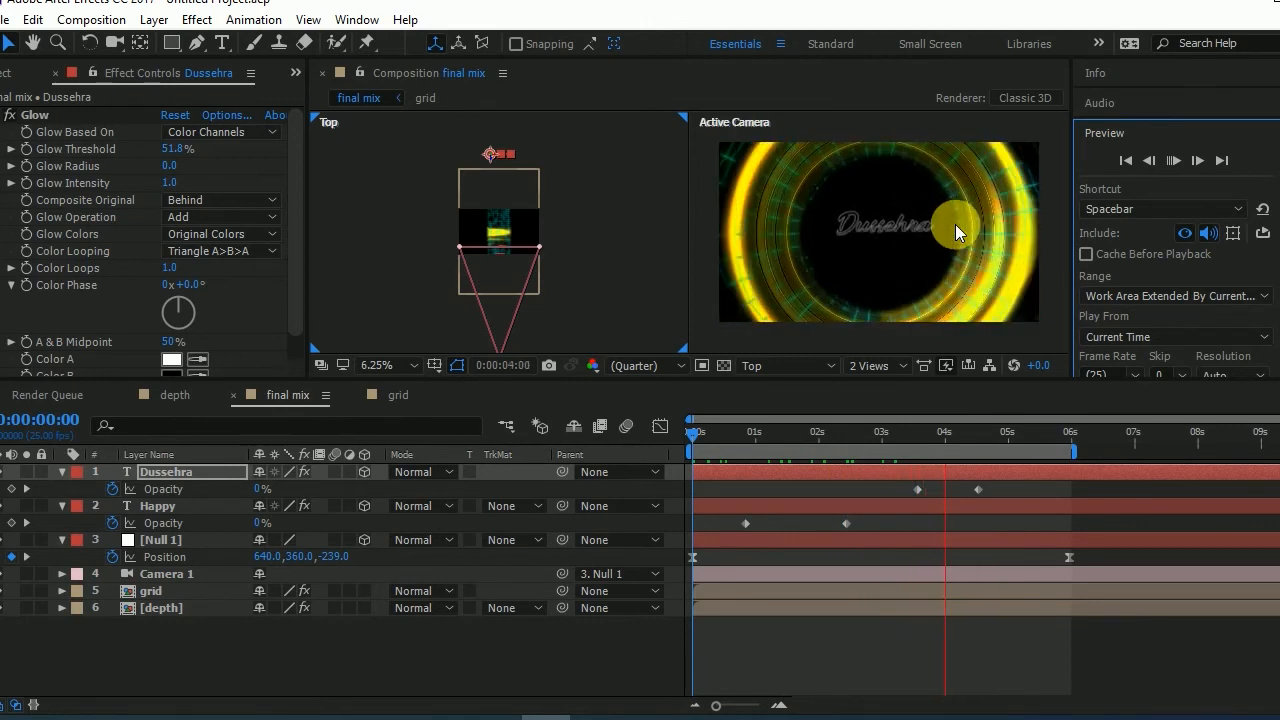
- Add a white 1280 x 720 px solid layer named "White Solid 1" to the final mix composition
{"action": "right_click", "coordinate": [415, 627]}
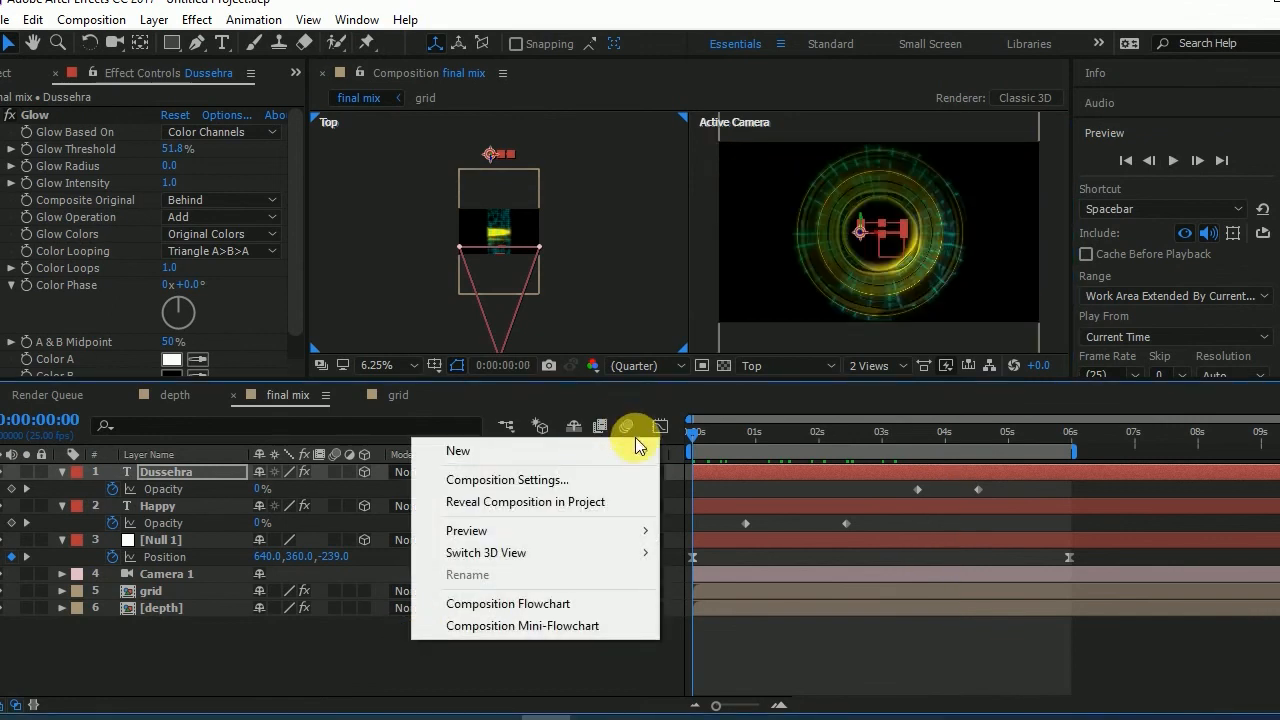
{"action": "mouse_move", "coordinate": [540, 451]}
{"action": "left_click", "coordinate": [880, 498]}
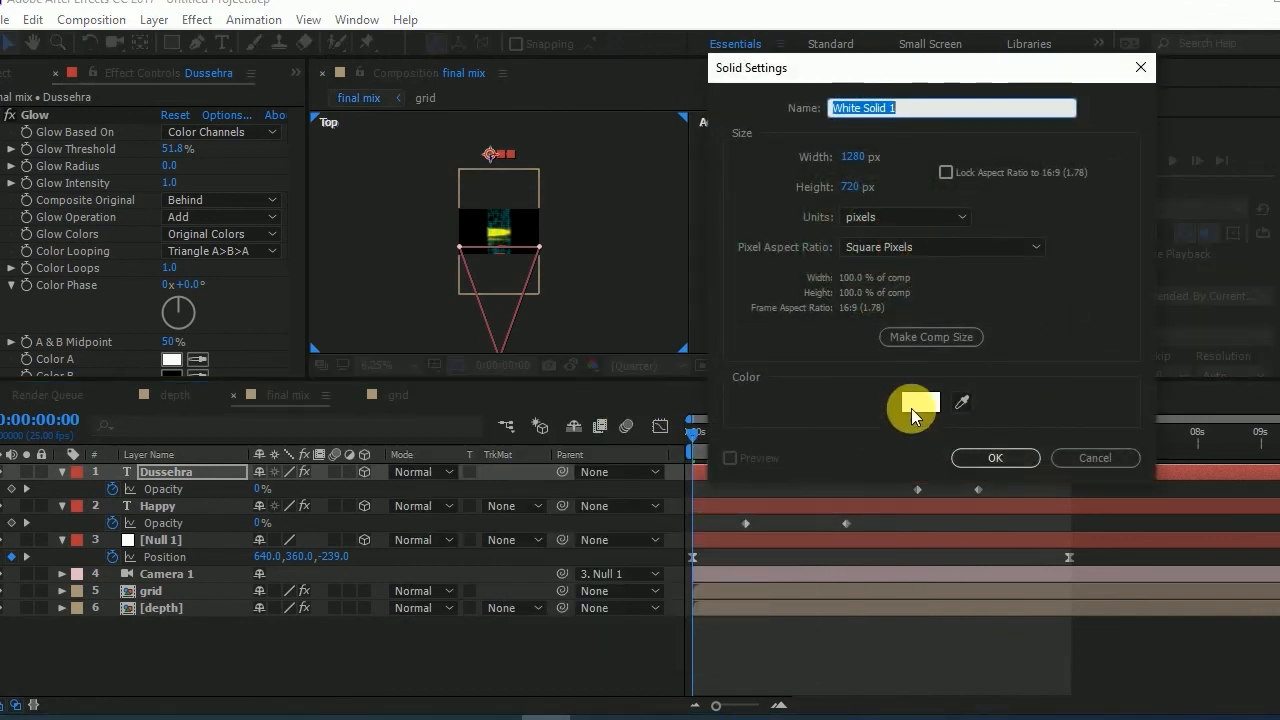
{"action": "left_click", "coordinate": [995, 457]}
- Apply the CC Star Burst simulation effect to the white solid and preview the star field with the tunnel
{"action": "left_click", "coordinate": [200, 21]}
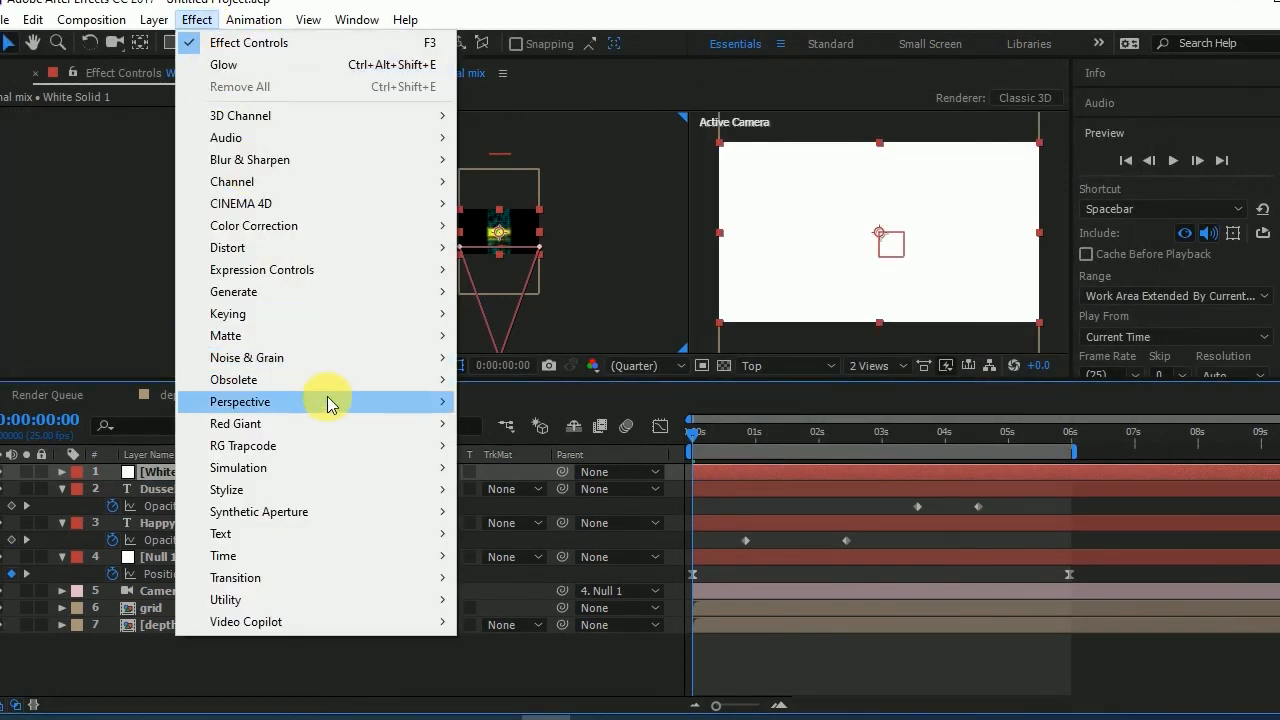
{"action": "mouse_move", "coordinate": [373, 300]}
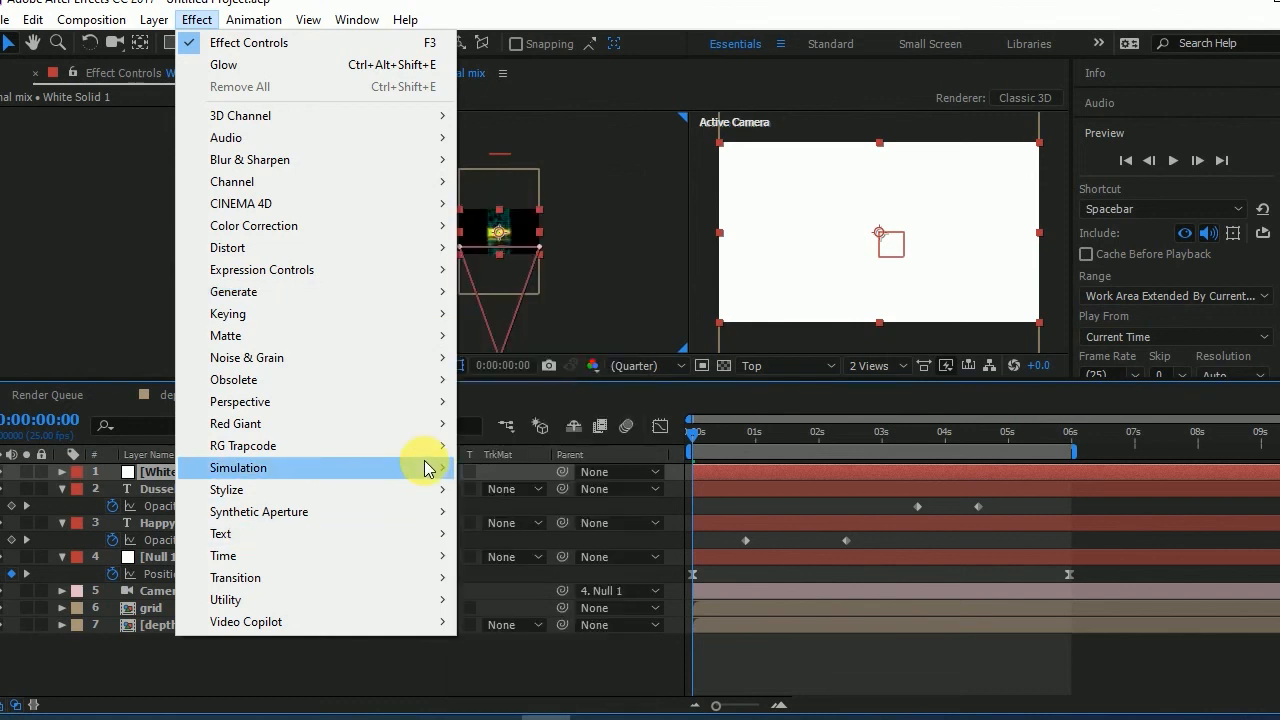
{"action": "mouse_move", "coordinate": [423, 467]}
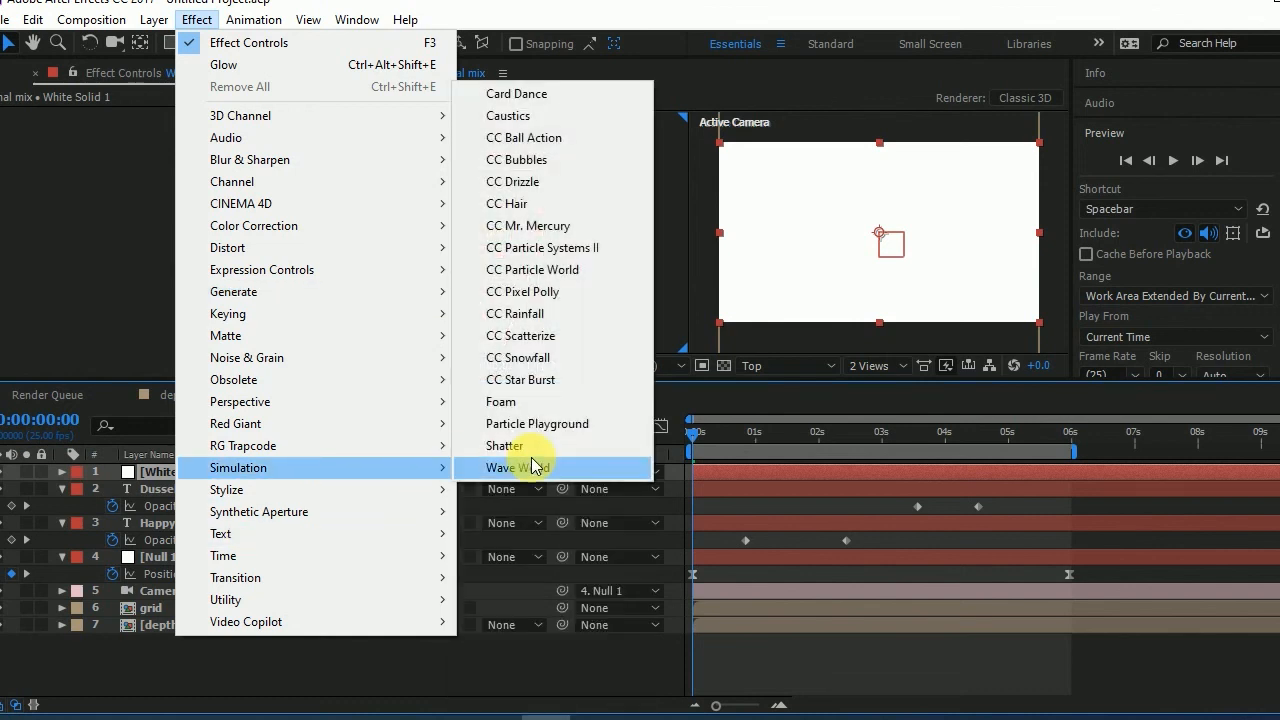
{"action": "left_click", "coordinate": [566, 380]}
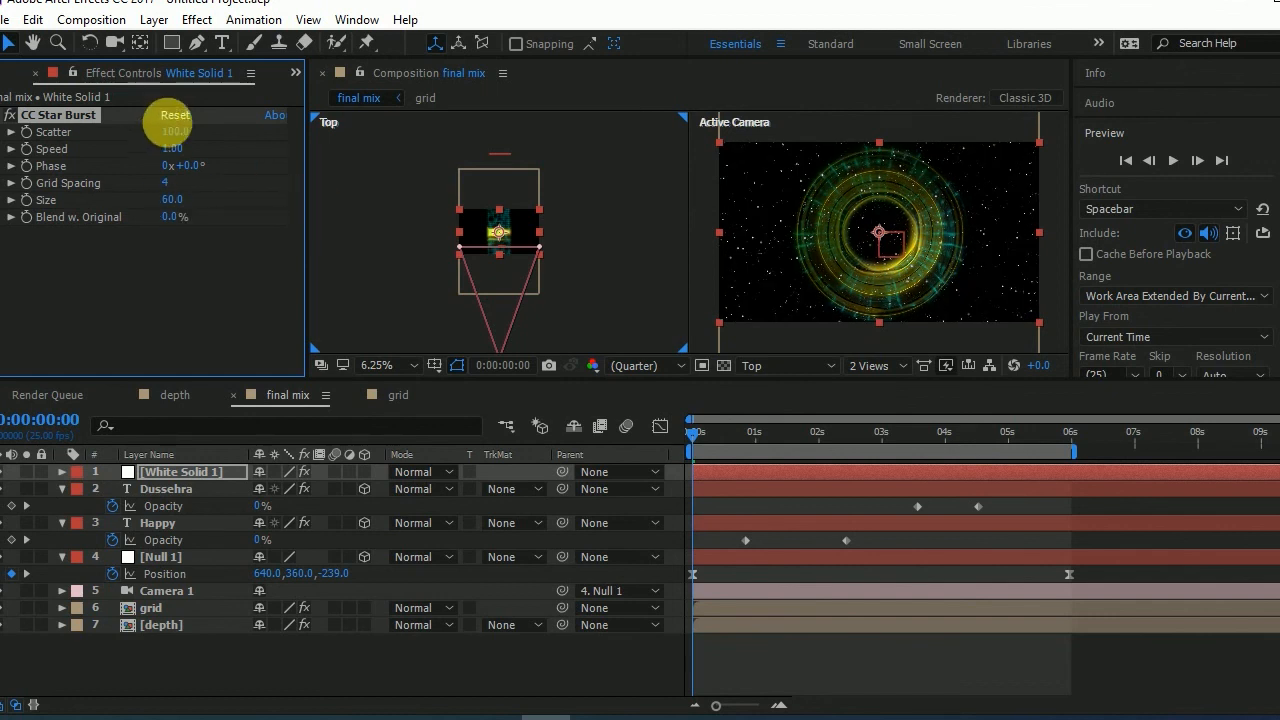
{"action": "left_click", "coordinate": [1170, 160]}
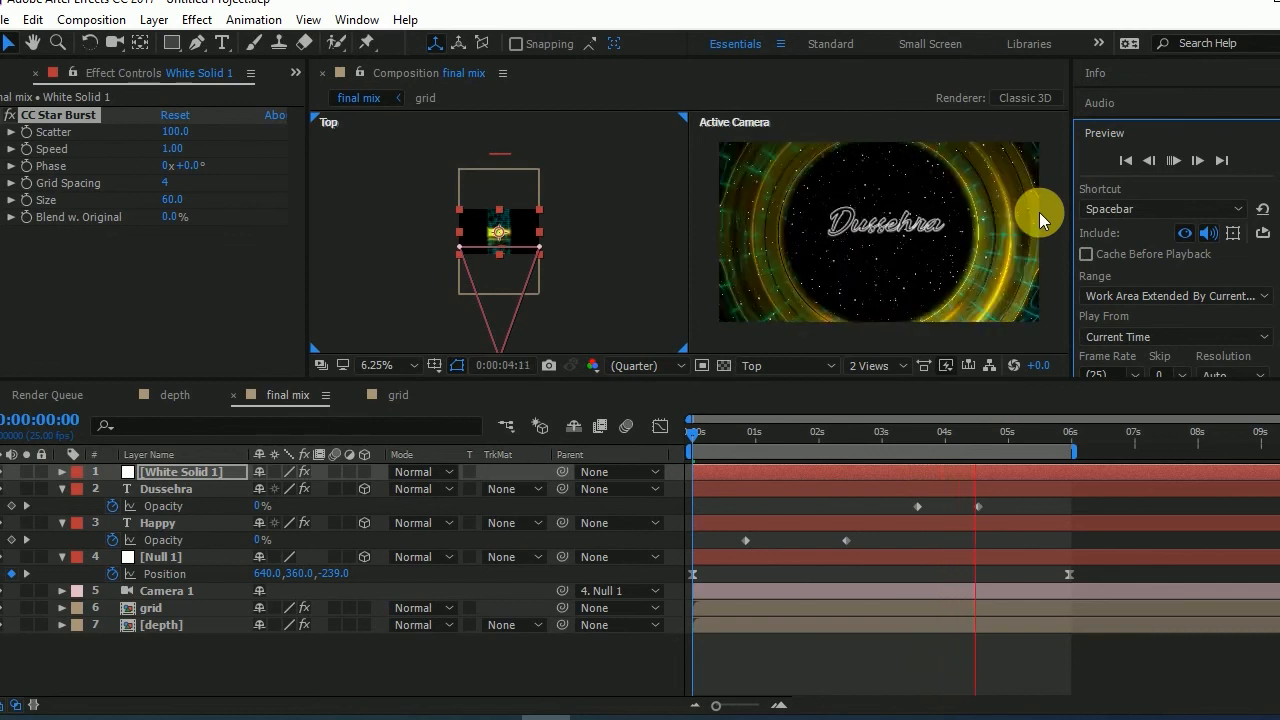
{"action": "left_click", "coordinate": [1172, 160]}
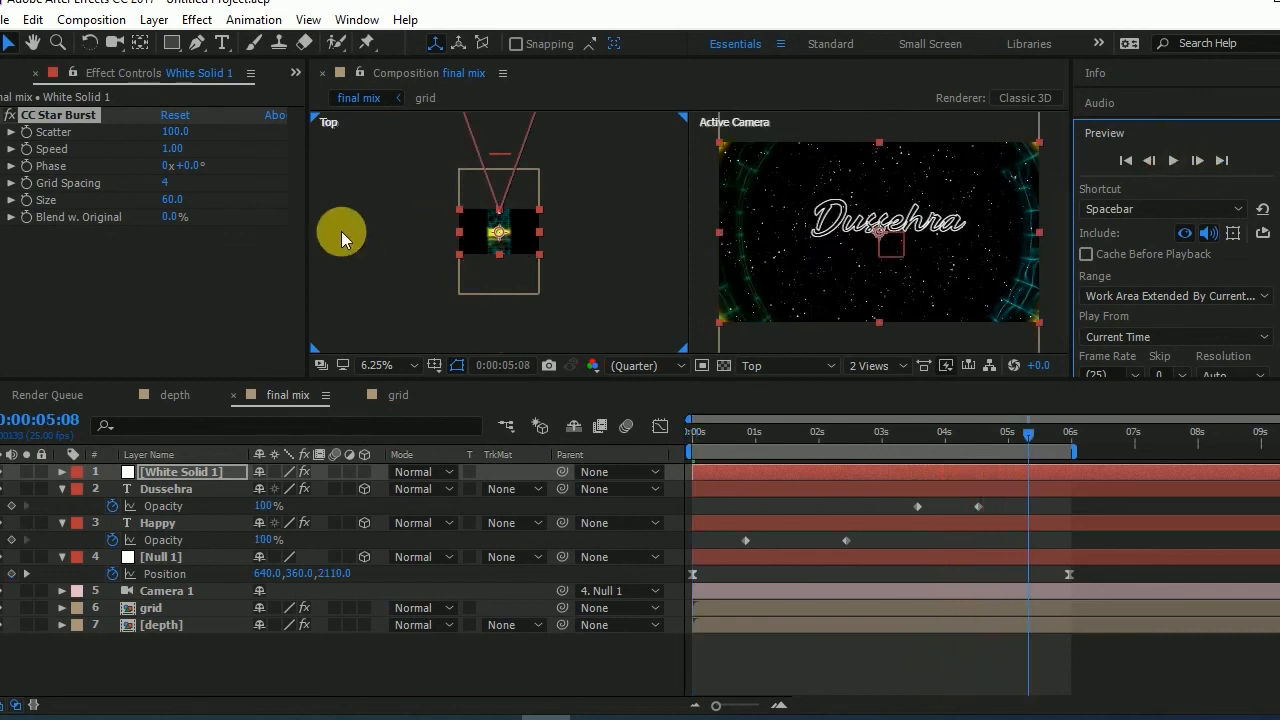
- Set the CC Star Burst speed to 0.80 and preview the animation from the start
{"action": "left_click", "coordinate": [178, 155]}
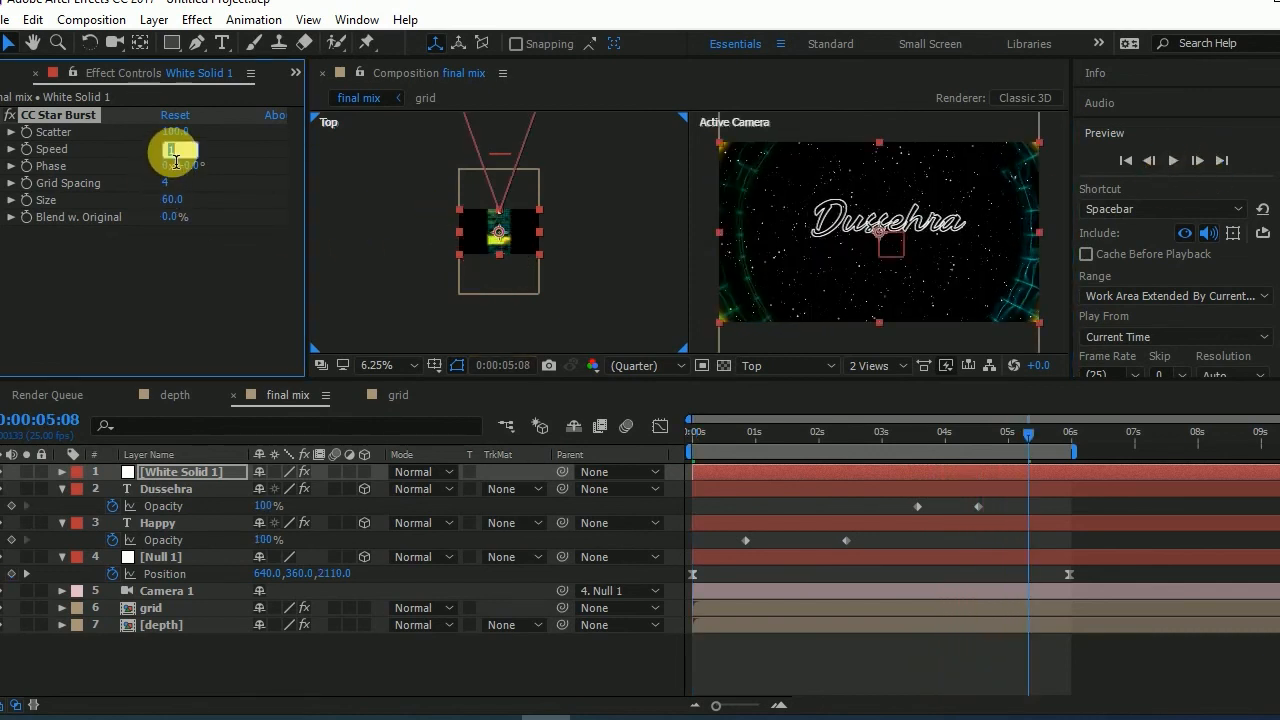
{"action": "key", "text": "Return"}
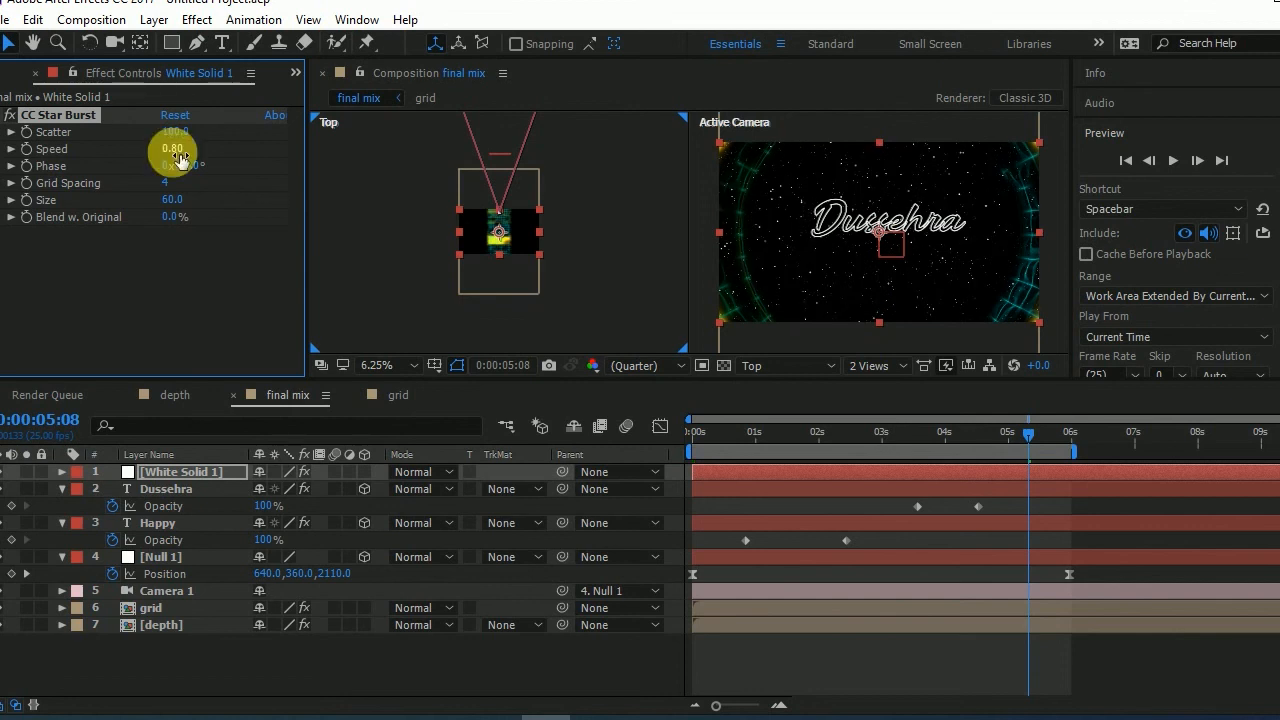
{"action": "left_click", "coordinate": [1172, 164]}
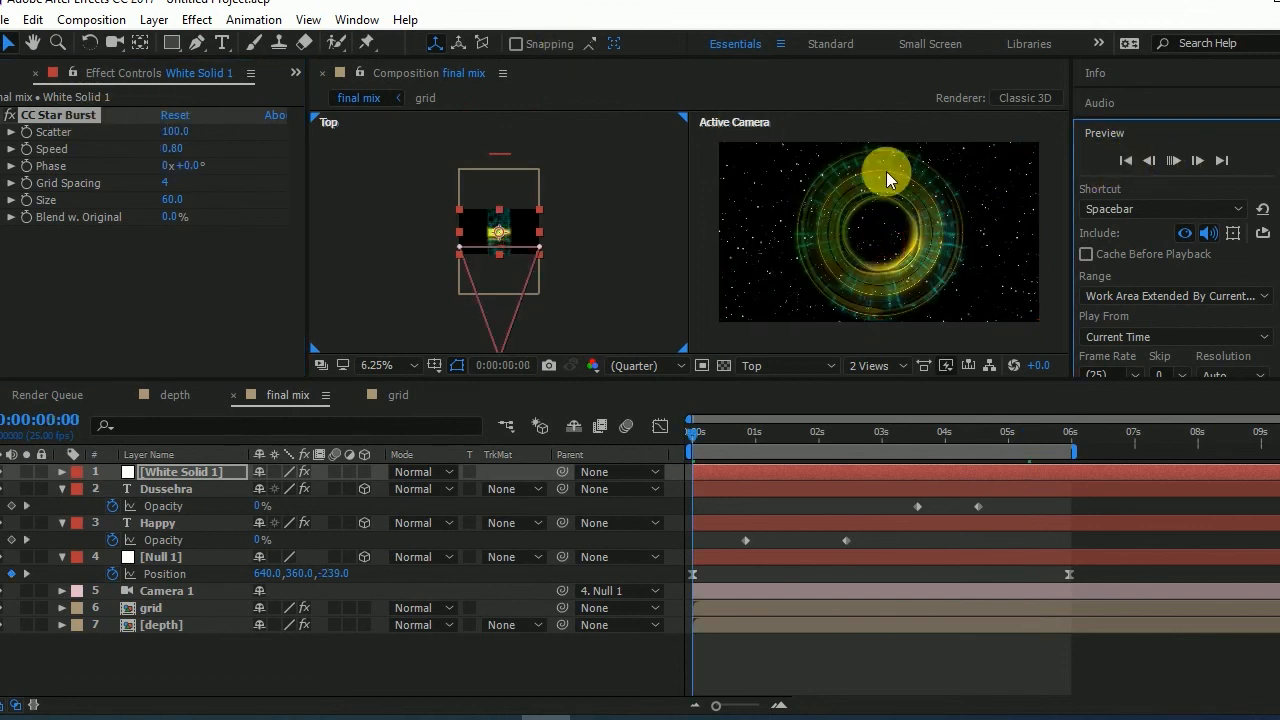